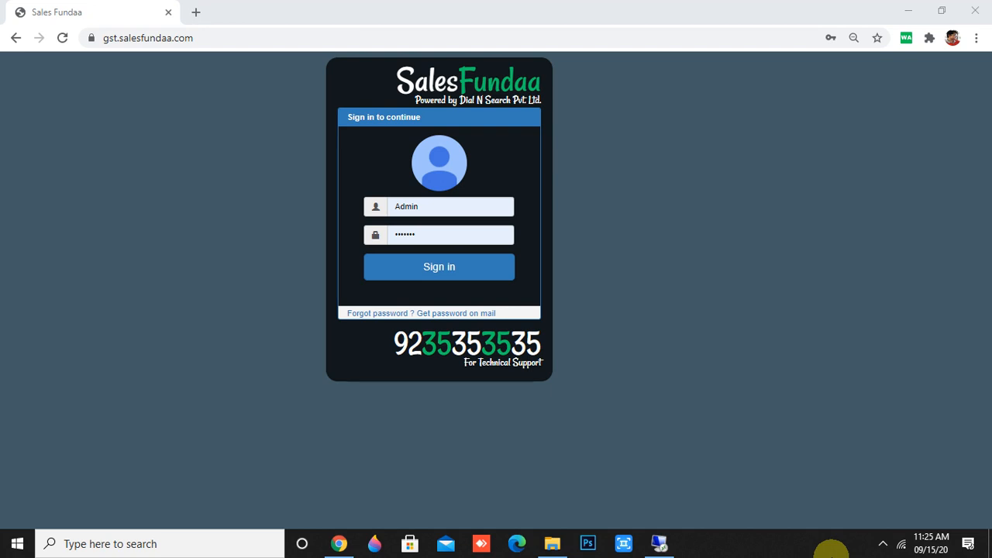
Sign in to Sales Fundaa CRM with the saved administrator username and password.
{"action": "left_click", "coordinate": [149, 38]}
{"action": "left_click", "coordinate": [198, 102]}
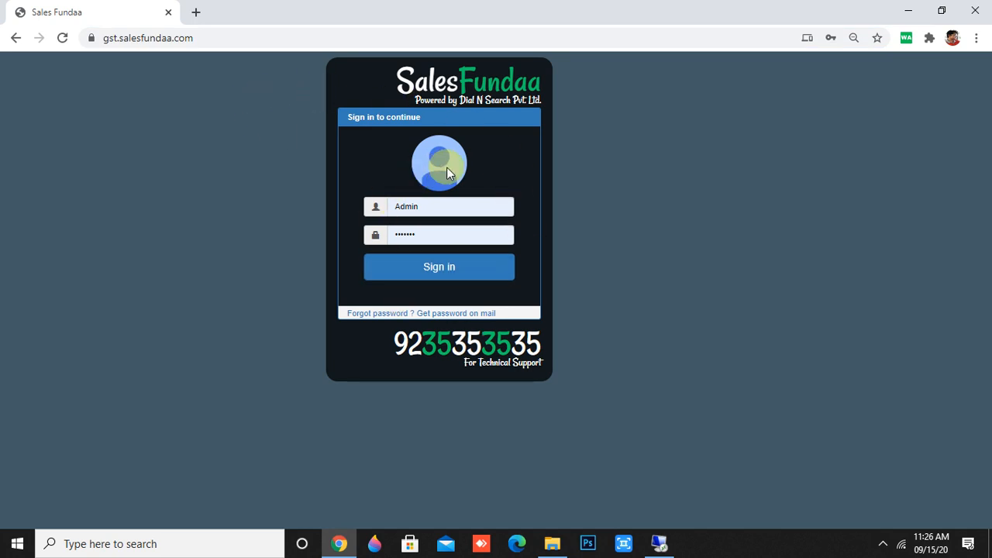
{"action": "left_click", "coordinate": [415, 207]}
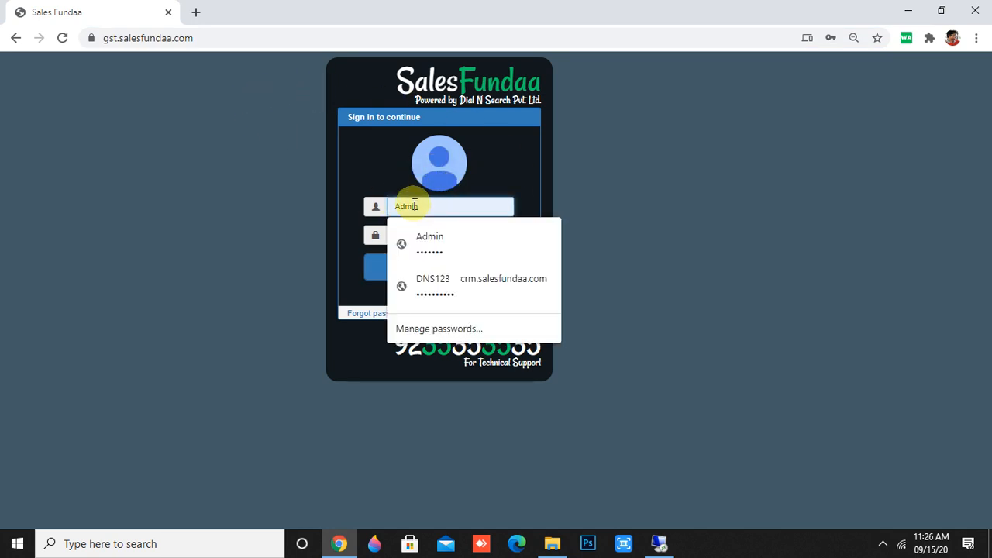
{"action": "left_click", "coordinate": [491, 181]}
{"action": "left_click", "coordinate": [425, 234]}
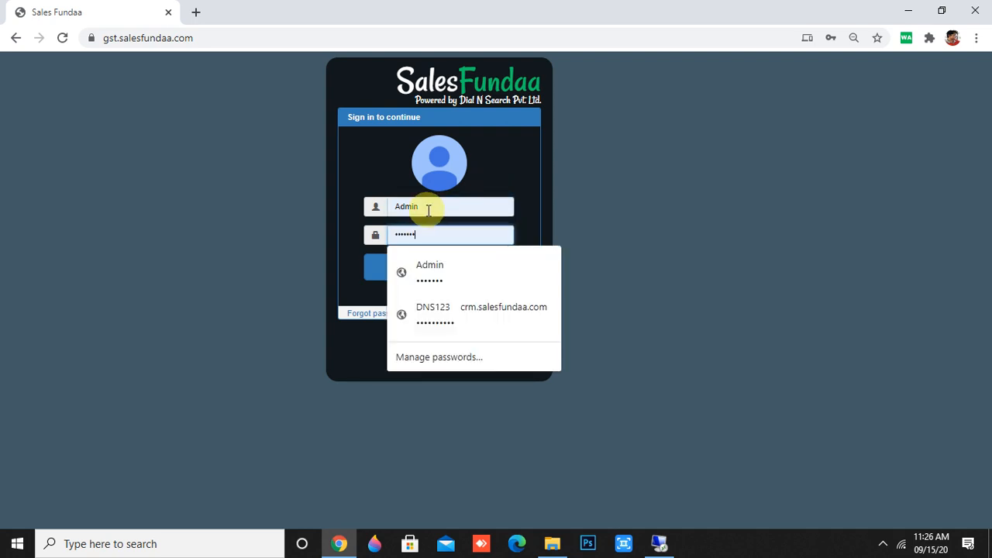
{"action": "left_click", "coordinate": [472, 177]}
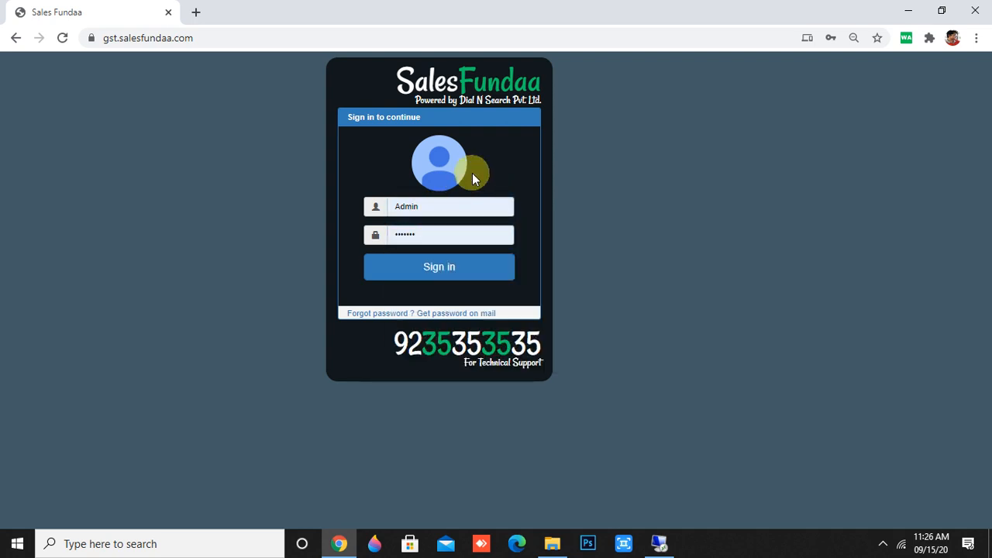
{"action": "left_click", "coordinate": [457, 273]}
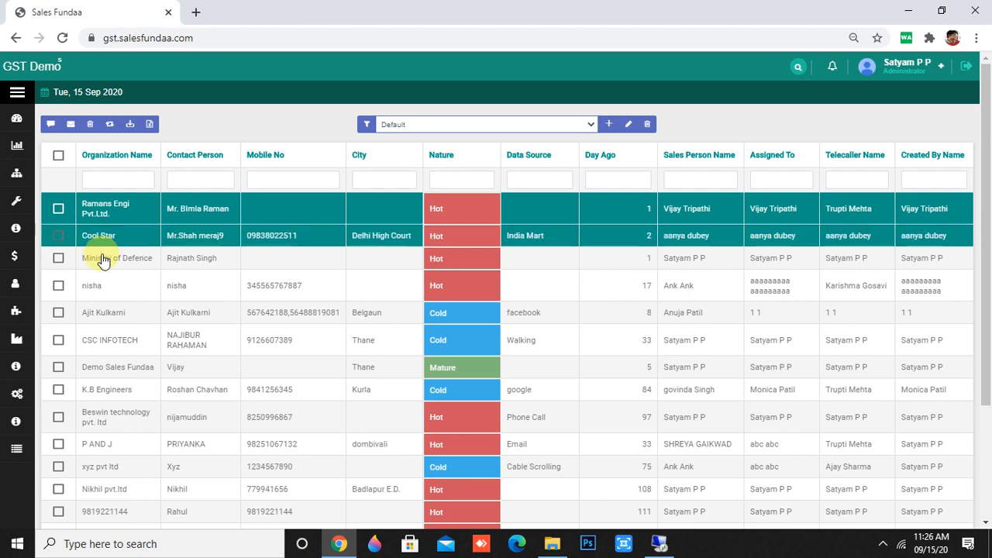
Expand Human Resource in the sidebar and open the blank New Employee form.
{"action": "mouse_move", "coordinate": [16, 284]}
{"action": "left_click", "coordinate": [16, 284]}
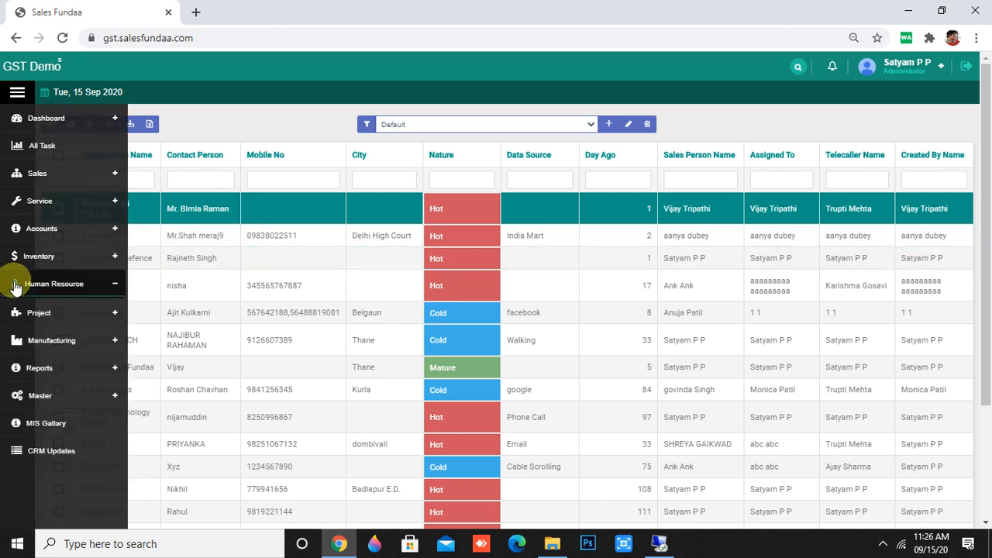
{"action": "scroll", "coordinate": [16, 285], "scroll_direction": "down", "scroll_amount": 2}
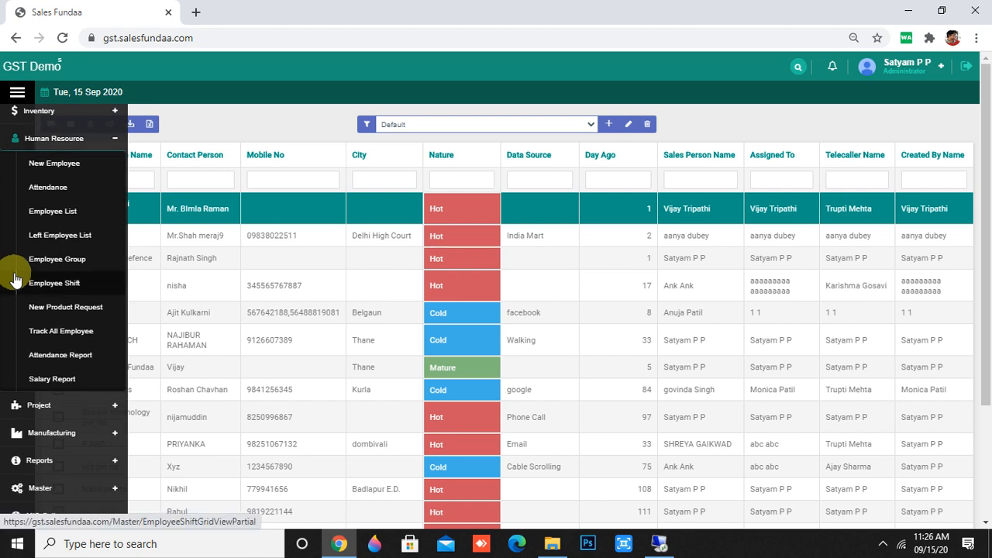
{"action": "left_click", "coordinate": [54, 164]}
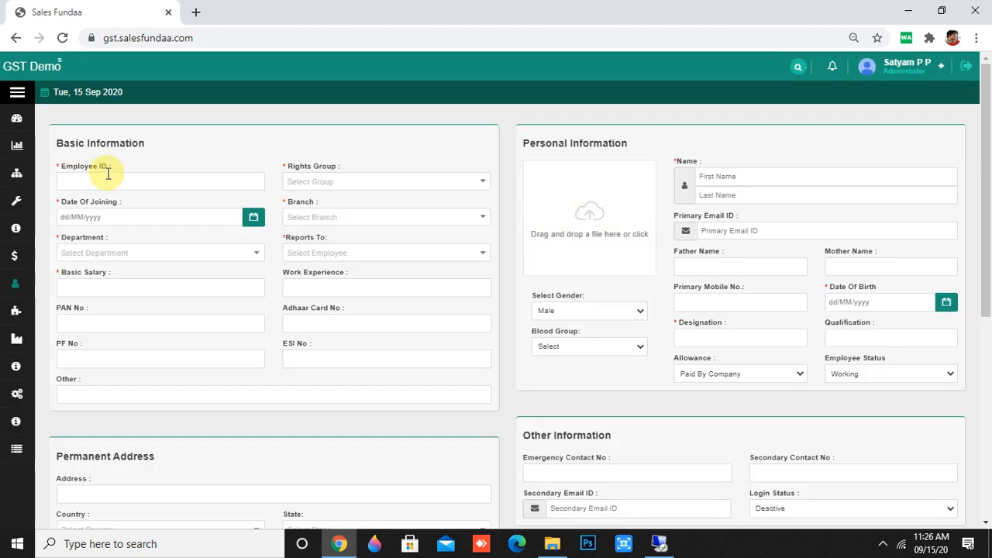
{"action": "left_click", "coordinate": [106, 183]}
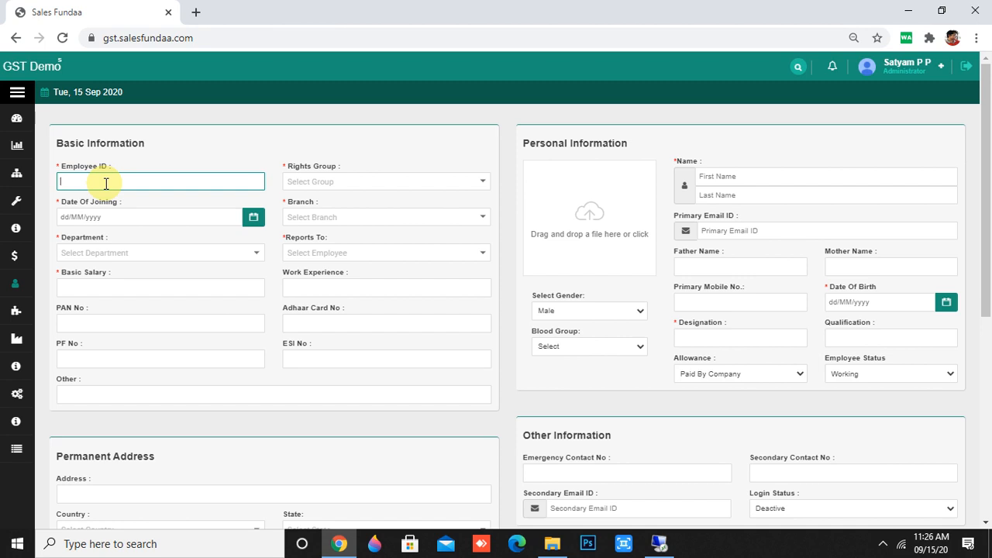
Enter Employee ID 202 with ADMIN FOR TEST rights and joining date 15/09/2020.
{"action": "type", "text": "202"}
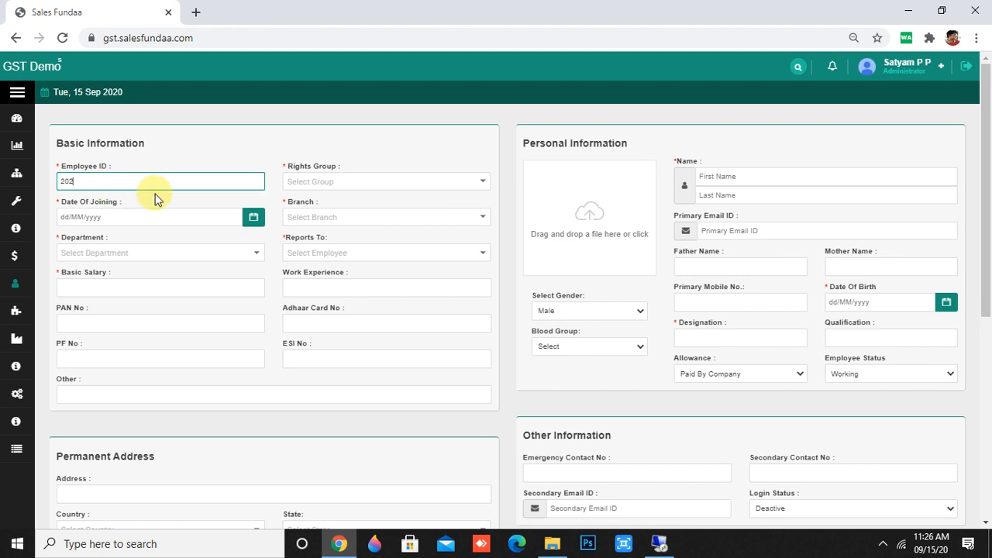
{"action": "left_click", "coordinate": [398, 183]}
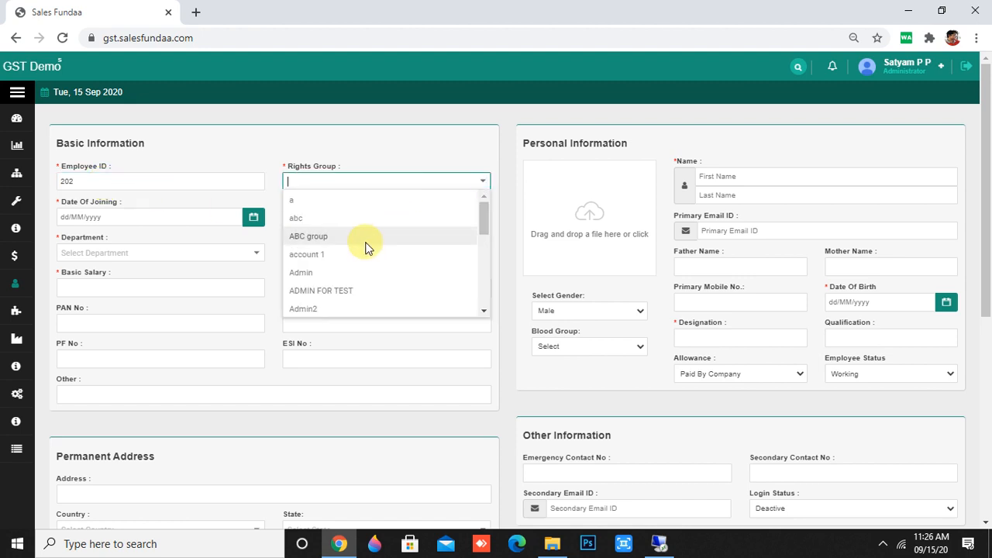
{"action": "left_click", "coordinate": [358, 290]}
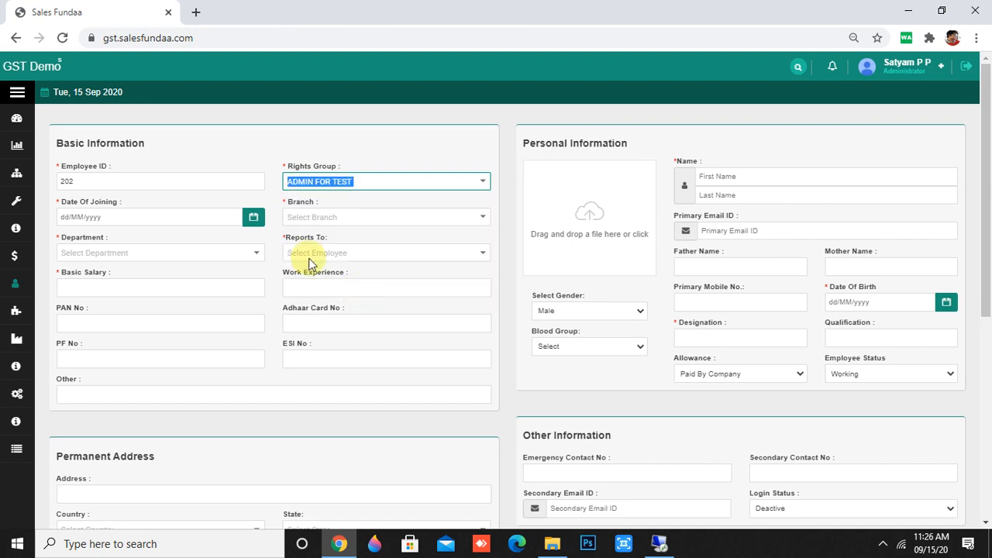
{"action": "left_click", "coordinate": [194, 216]}
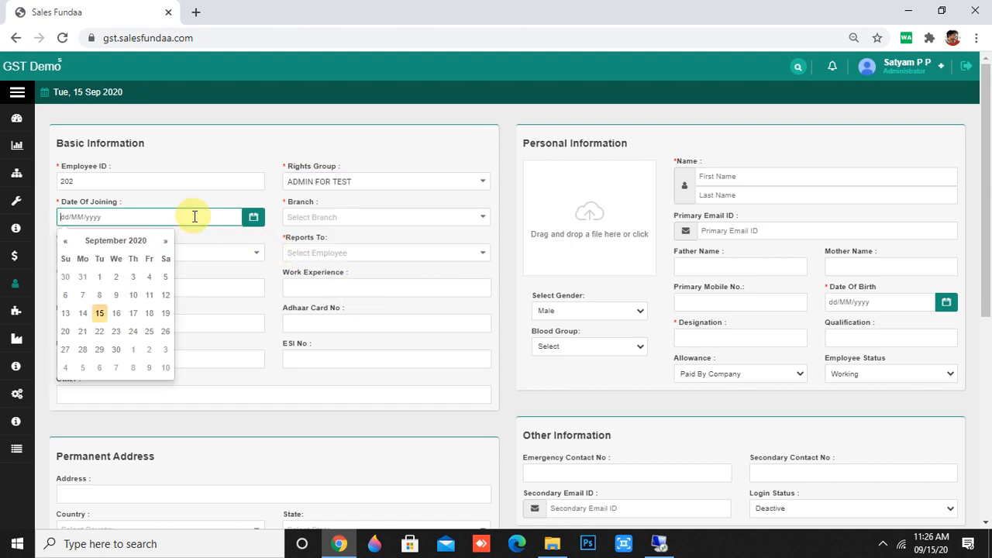
{"action": "left_click", "coordinate": [105, 314]}
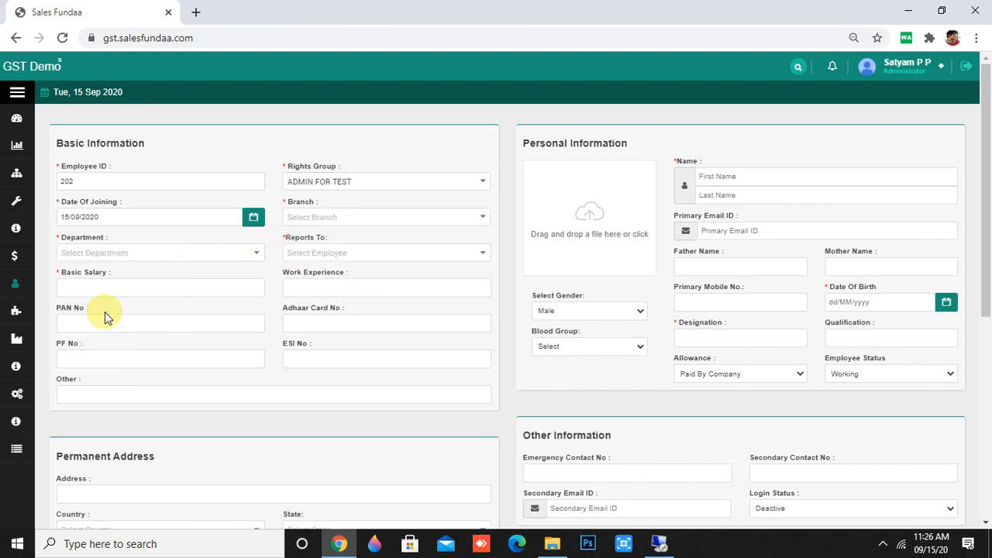
Choose Borivali branch, Telecaller department and the employee's reporting manager.
{"action": "left_click", "coordinate": [359, 214]}
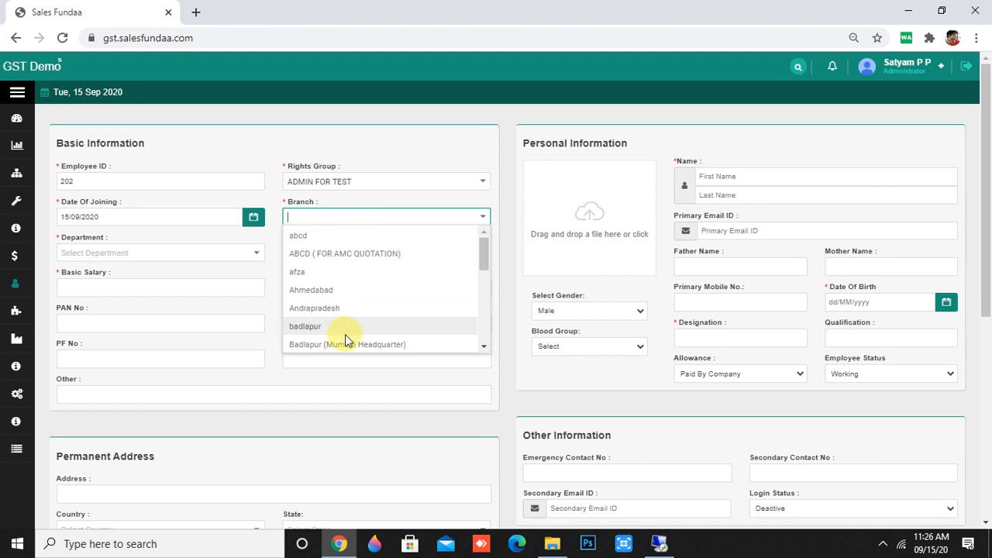
{"action": "scroll", "coordinate": [345, 334], "scroll_direction": "down", "scroll_amount": 2}
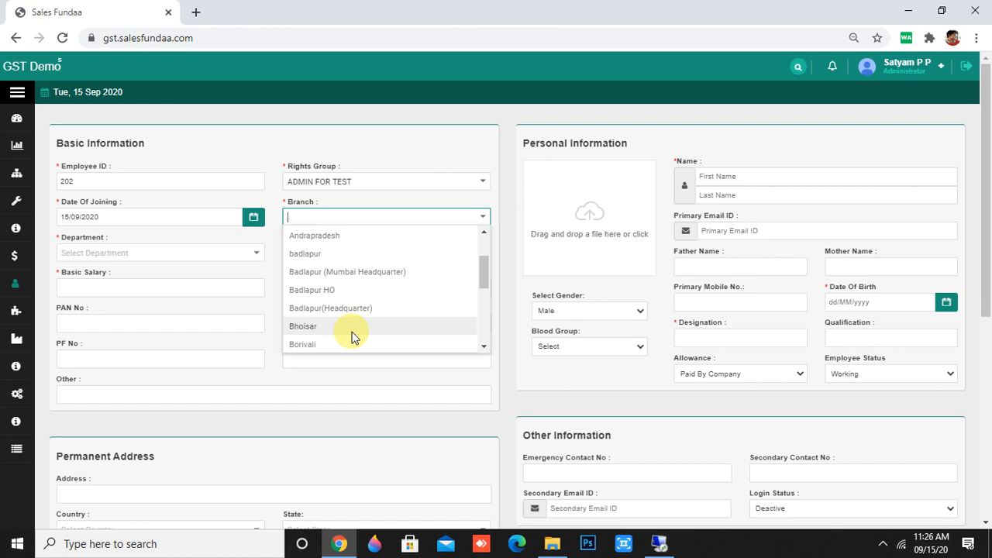
{"action": "left_click", "coordinate": [350, 346]}
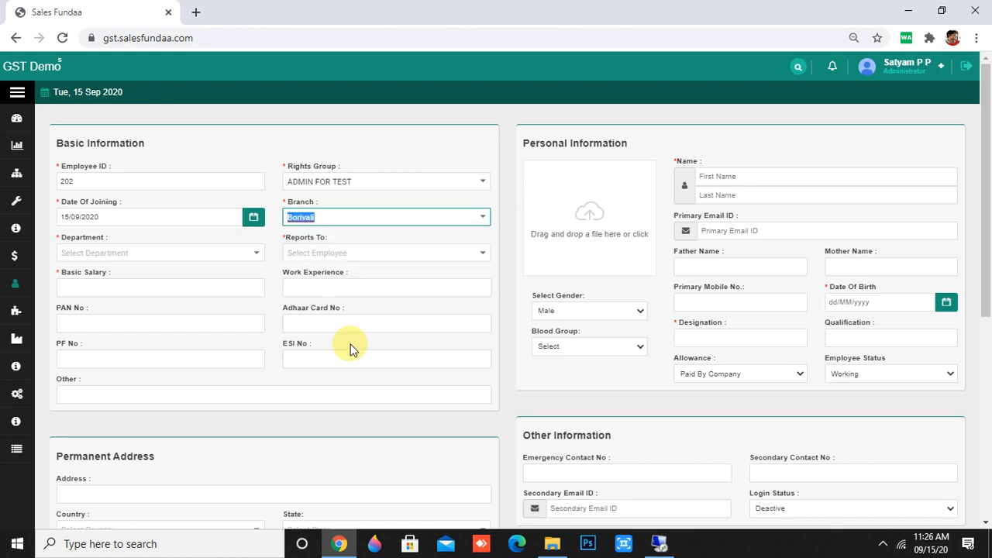
{"action": "left_click", "coordinate": [193, 249]}
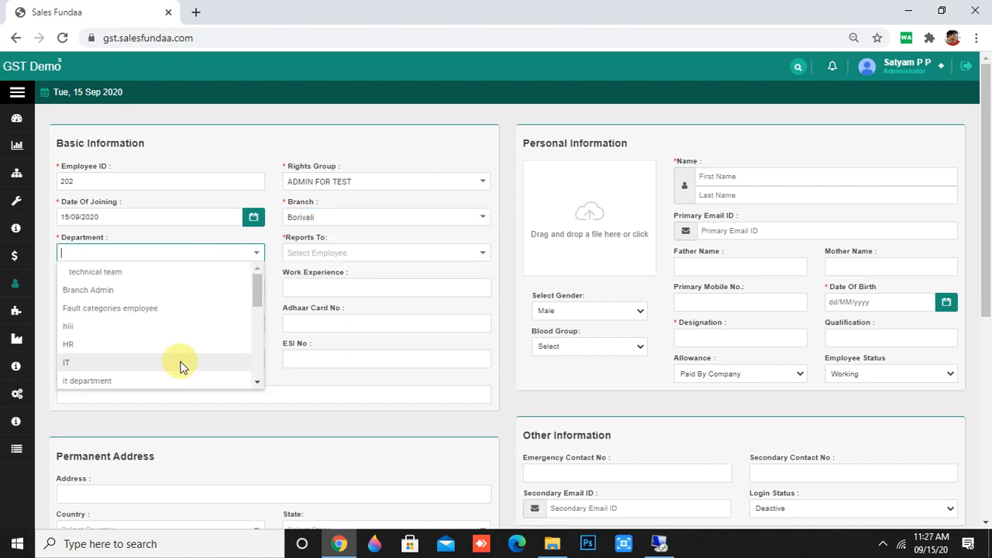
{"action": "scroll", "coordinate": [200, 372], "scroll_direction": "down", "scroll_amount": 1}
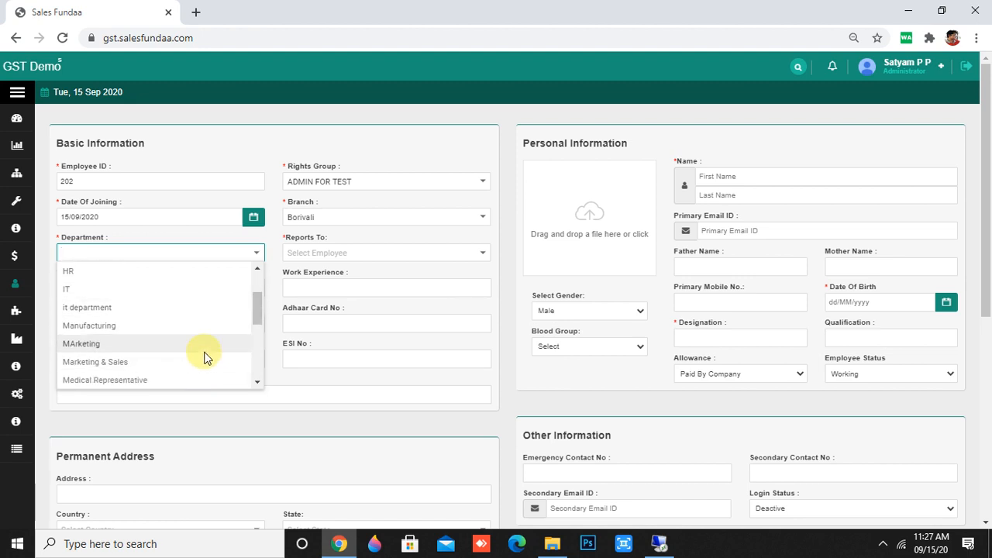
{"action": "scroll", "coordinate": [205, 363], "scroll_direction": "down", "scroll_amount": 5}
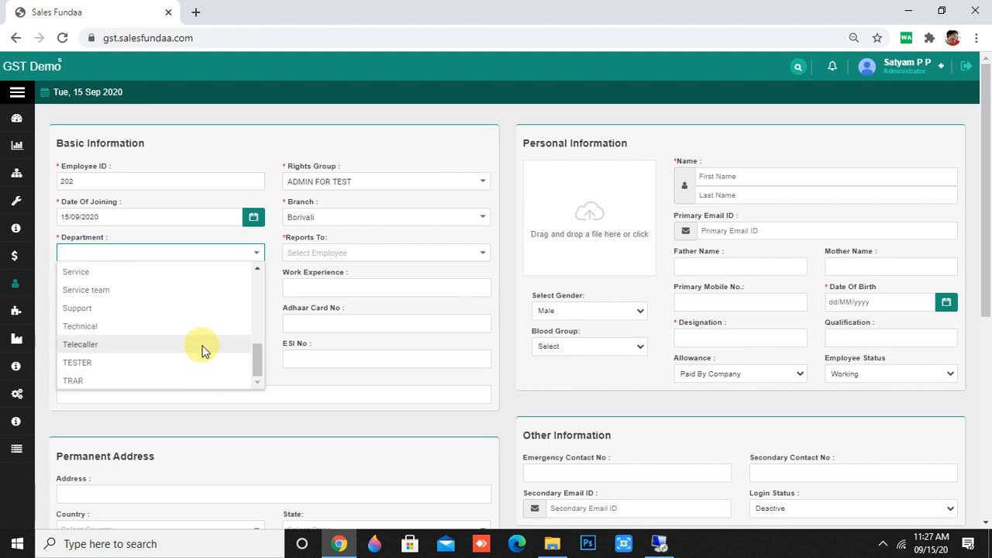
{"action": "left_click", "coordinate": [203, 349]}
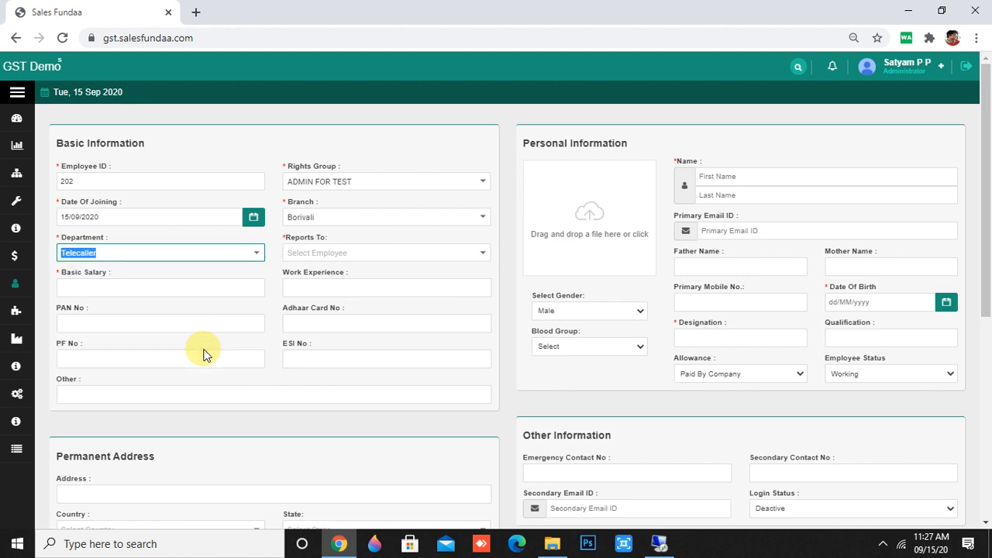
{"action": "left_click", "coordinate": [360, 255]}
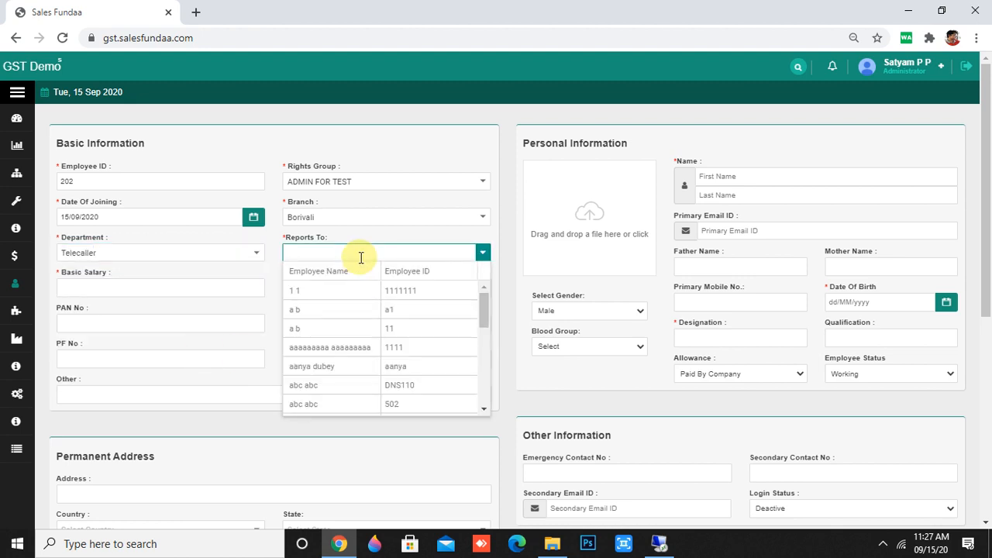
{"action": "scroll", "coordinate": [367, 348], "scroll_direction": "down", "scroll_amount": 3}
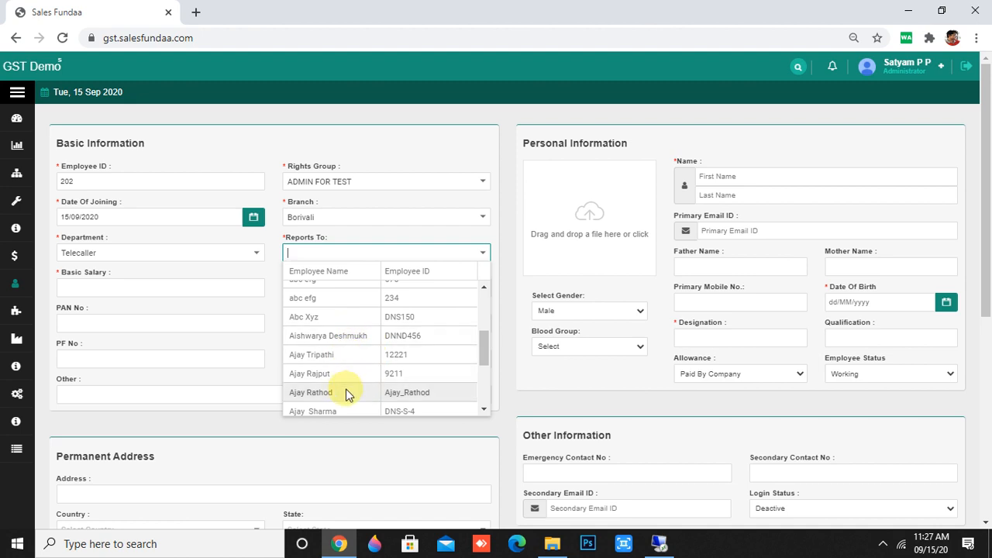
{"action": "left_click", "coordinate": [346, 336]}
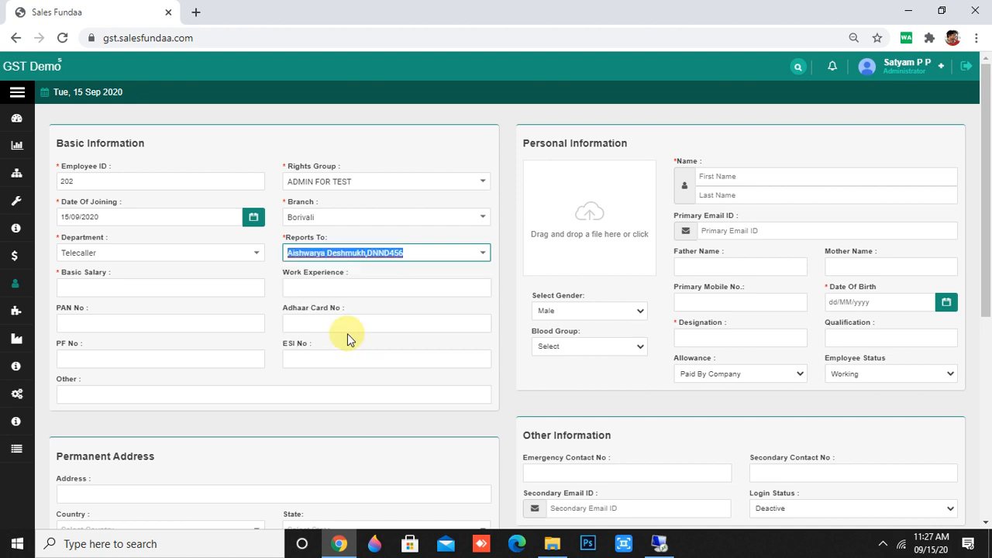
{"action": "left_click", "coordinate": [200, 287]}
Set the basic salary to 45000 and work experience to 2-3.
{"action": "type", "text": "5000"}
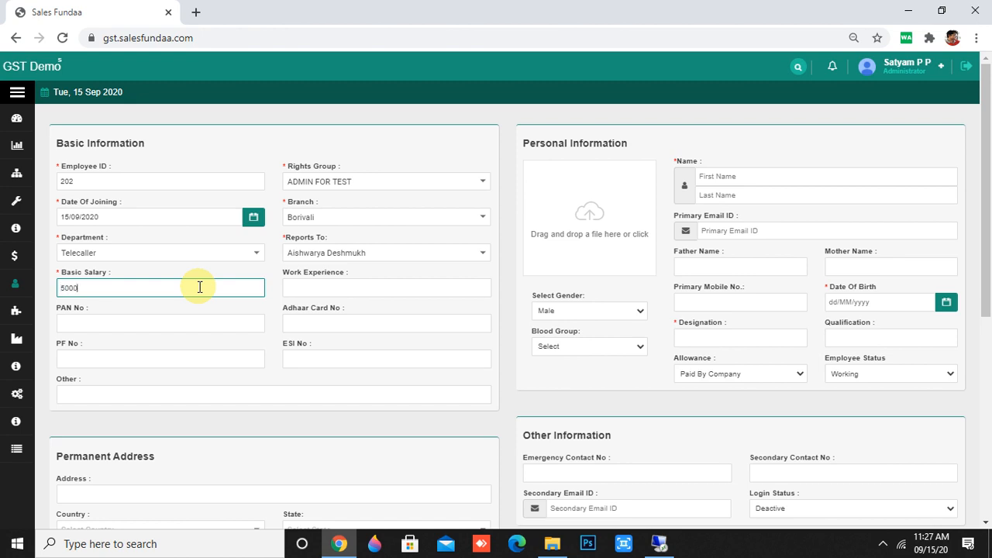
{"action": "key", "text": "BackSpace"}
{"action": "key", "text": "BackSpace"}
{"action": "key", "text": "BackSpace"}
{"action": "type", "text": "3"}
{"action": "key", "text": "BackSpace"}
{"action": "type", "text": "3"}
{"action": "type", "text": "450000"}
{"action": "key", "text": "BackSpace"}
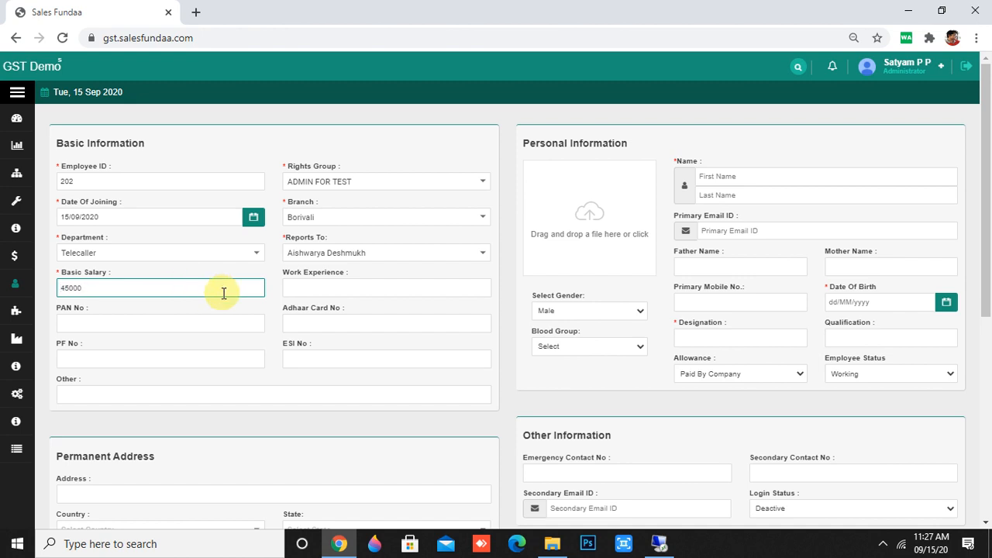
{"action": "left_click", "coordinate": [299, 284]}
{"action": "type", "text": "2-3"}
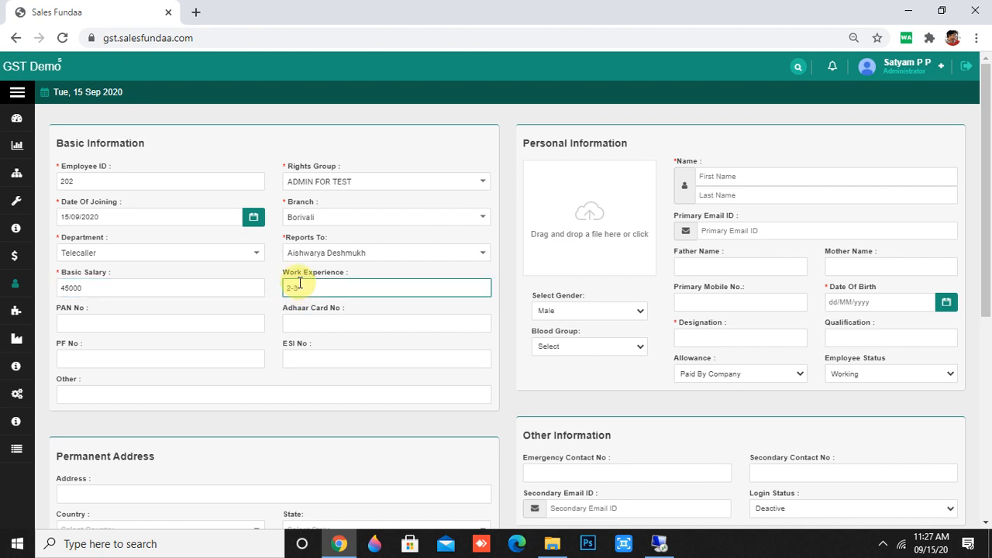
Leave the PAN, Adhaar, PF, ESI and Other notes fields blank.
{"action": "left_click", "coordinate": [215, 320]}
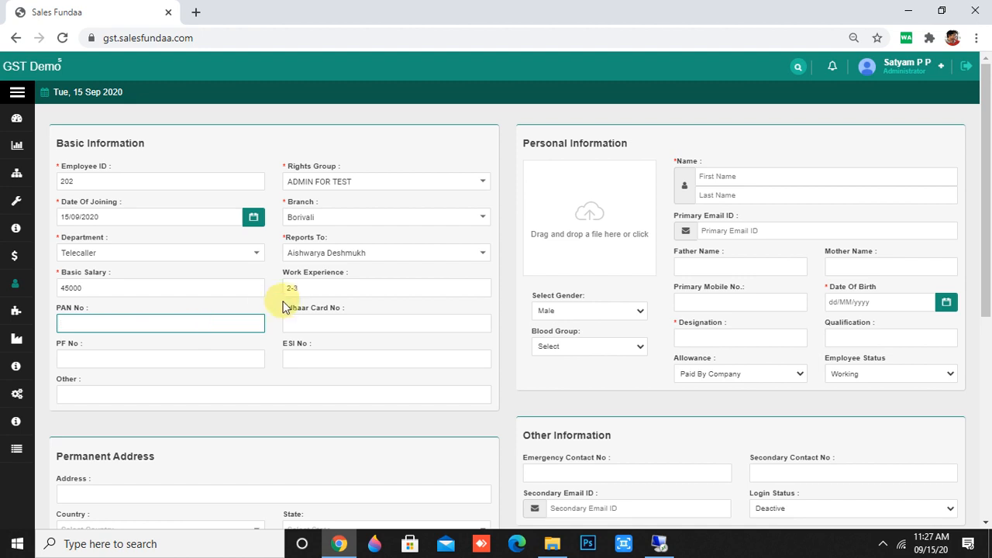
{"action": "left_click", "coordinate": [316, 324]}
{"action": "left_click", "coordinate": [164, 361]}
{"action": "left_click", "coordinate": [362, 359]}
{"action": "left_click", "coordinate": [245, 396]}
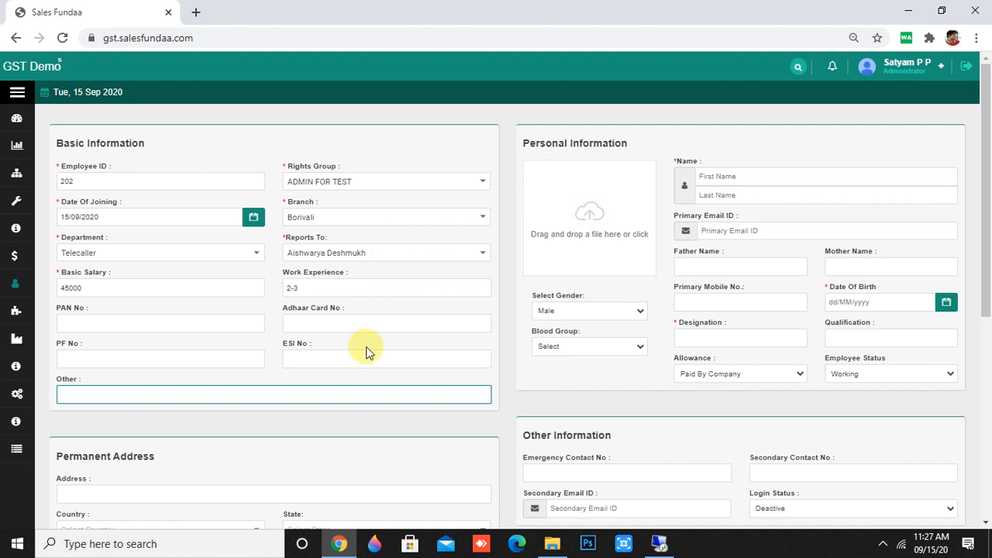
{"action": "left_click_drag", "start_coordinate": [289, 165], "coordinate": [264, 164]}
{"action": "left_click", "coordinate": [375, 145]}
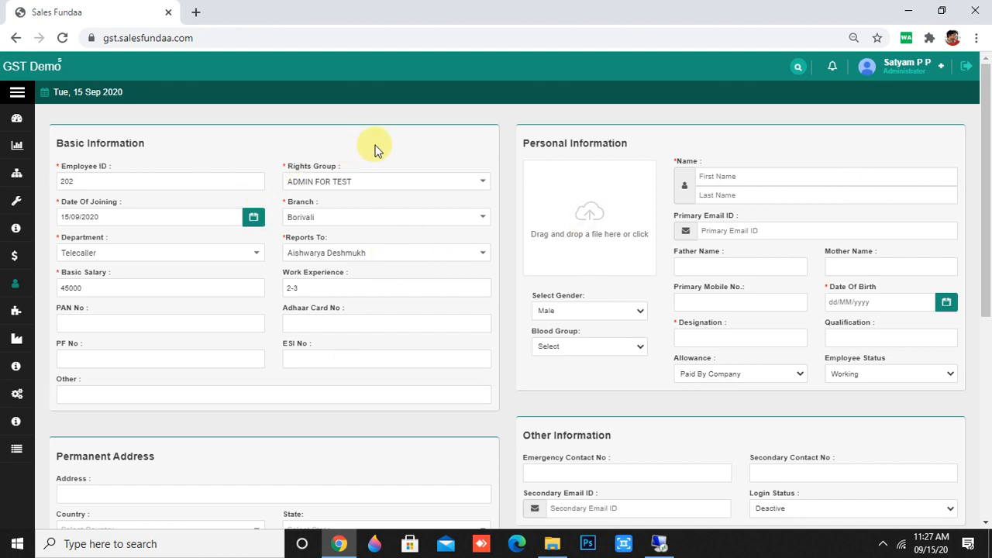
{"action": "scroll", "coordinate": [351, 393], "scroll_direction": "down", "scroll_amount": 3}
{"action": "scroll", "coordinate": [351, 395], "scroll_direction": "up", "scroll_amount": 3}
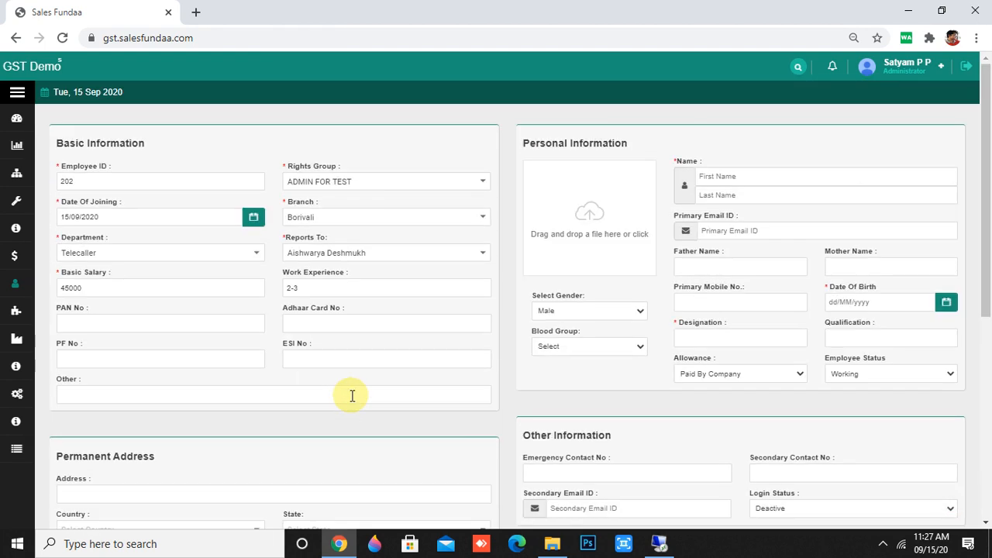
{"action": "left_click", "coordinate": [759, 175]}
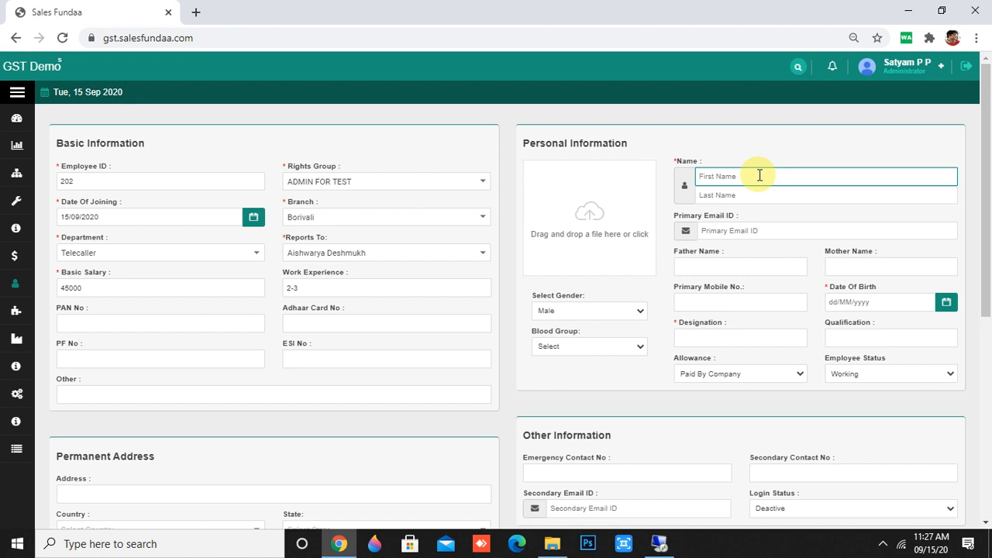
Enter the employee's first and last name, leaving email and profile photo empty.
{"action": "left_click", "coordinate": [740, 195]}
{"action": "type", "text": "a"}
{"action": "key", "text": "BackSpace"}
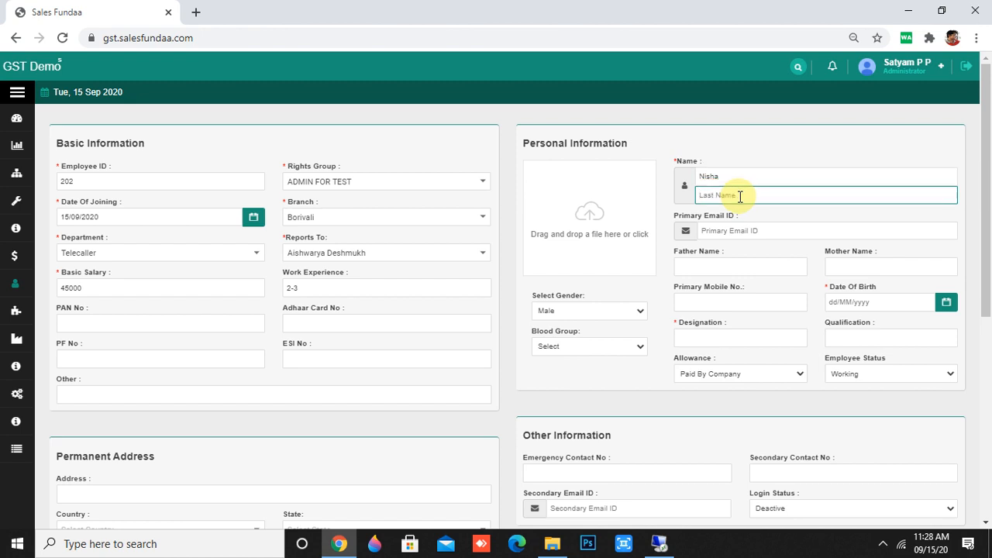
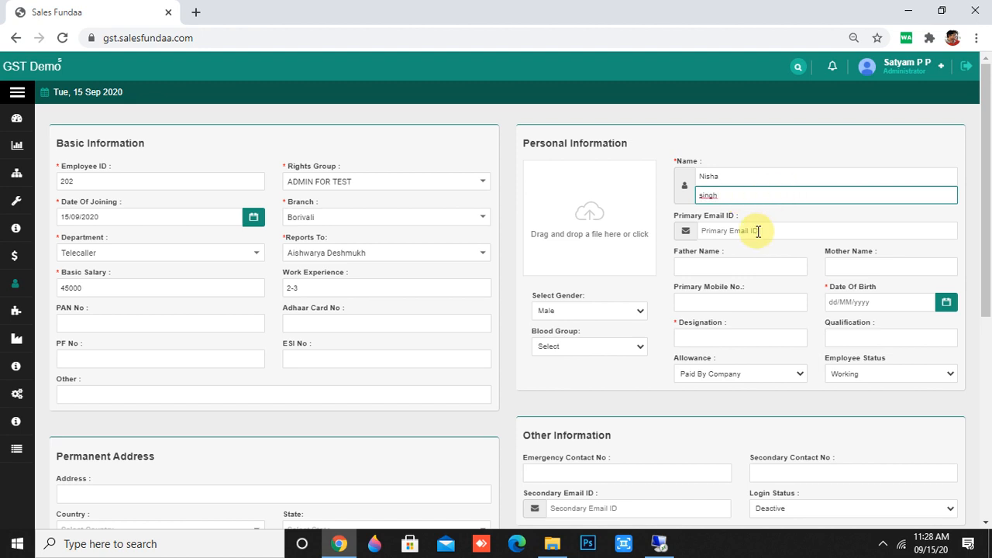
{"action": "left_click", "coordinate": [758, 231]}
{"action": "left_click", "coordinate": [657, 259]}
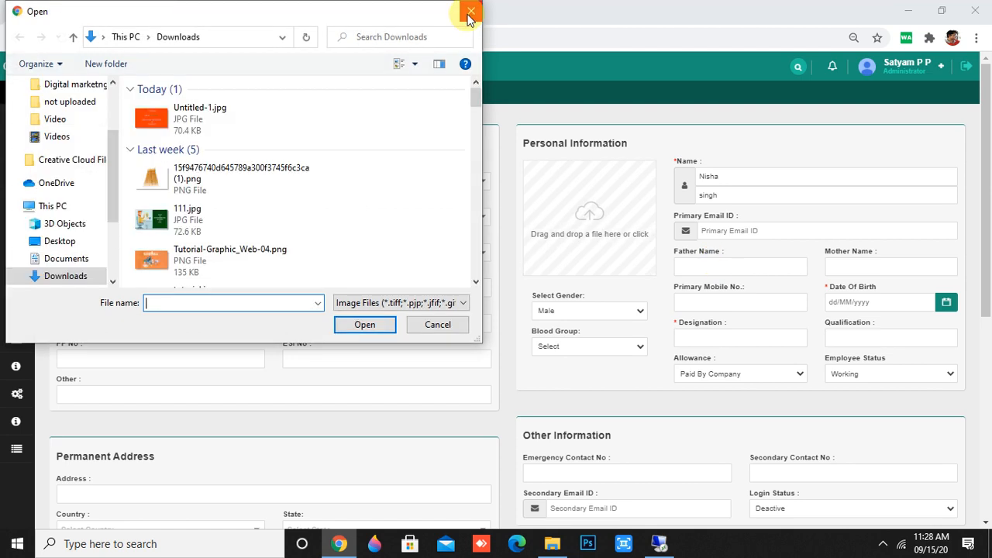
{"action": "left_click", "coordinate": [466, 11]}
{"action": "left_click", "coordinate": [731, 302]}
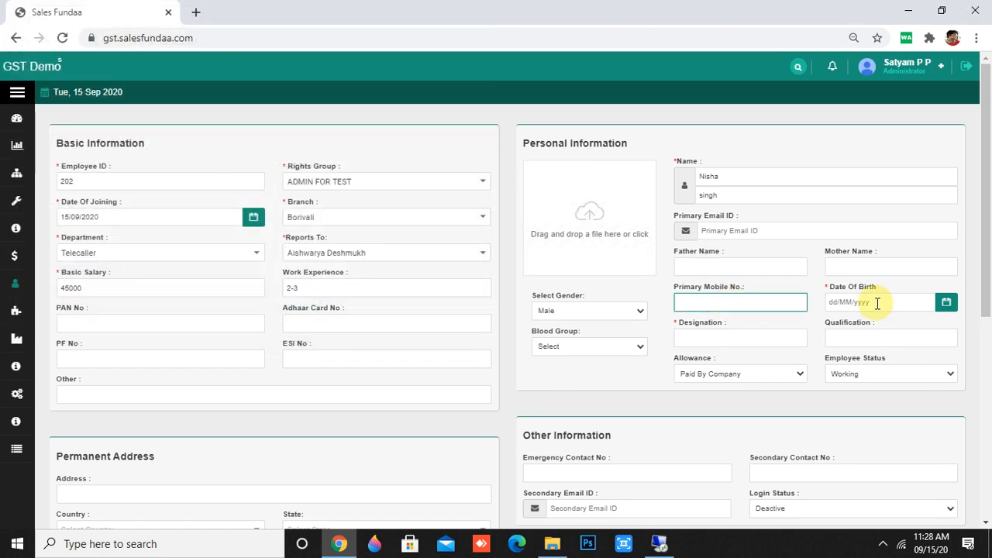
Set date of birth 29/09/2020, designation telecaller and qualification 12.
{"action": "left_click", "coordinate": [877, 301]}
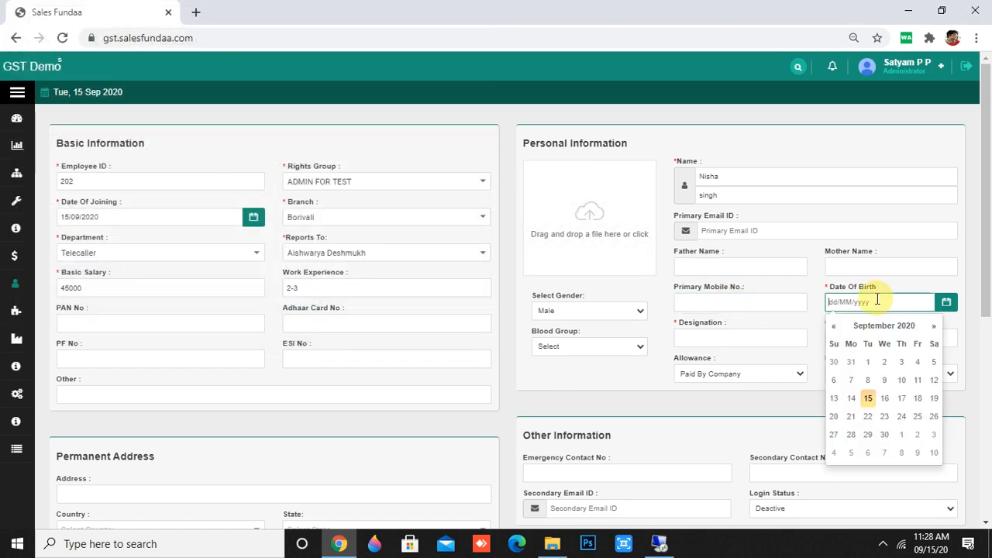
{"action": "left_click", "coordinate": [868, 434]}
{"action": "left_click", "coordinate": [772, 338]}
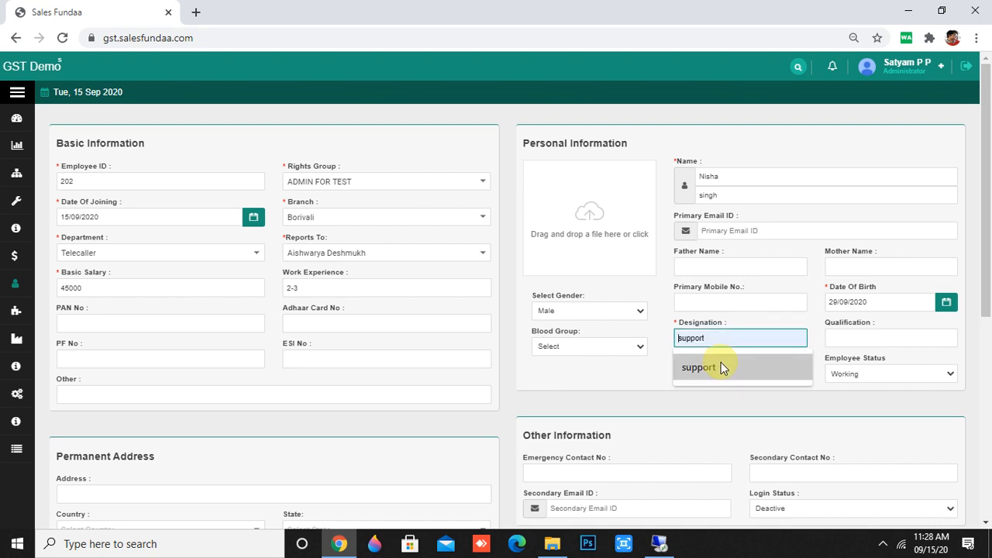
{"action": "type", "text": "te"}
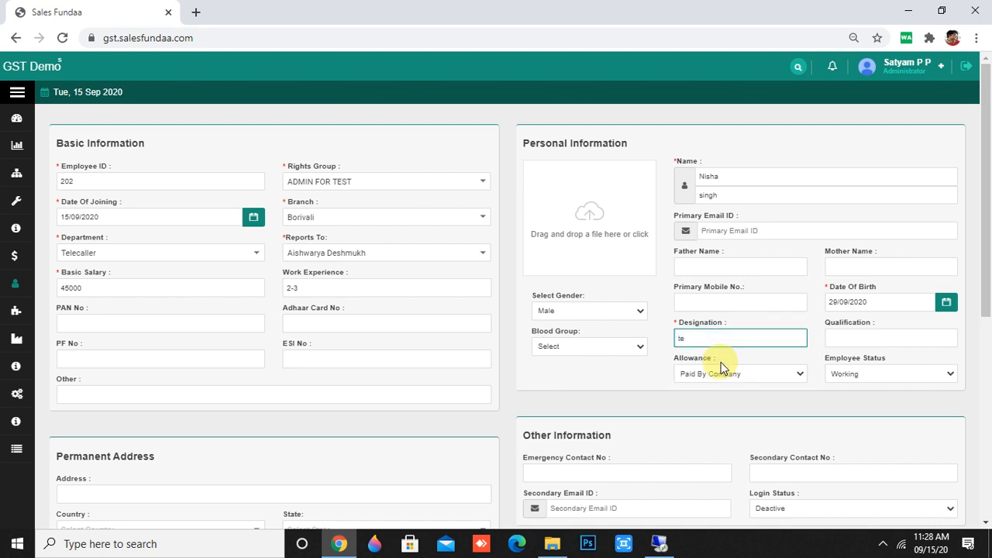
{"action": "type", "text": "lecaller"}
{"action": "left_click", "coordinate": [836, 333]}
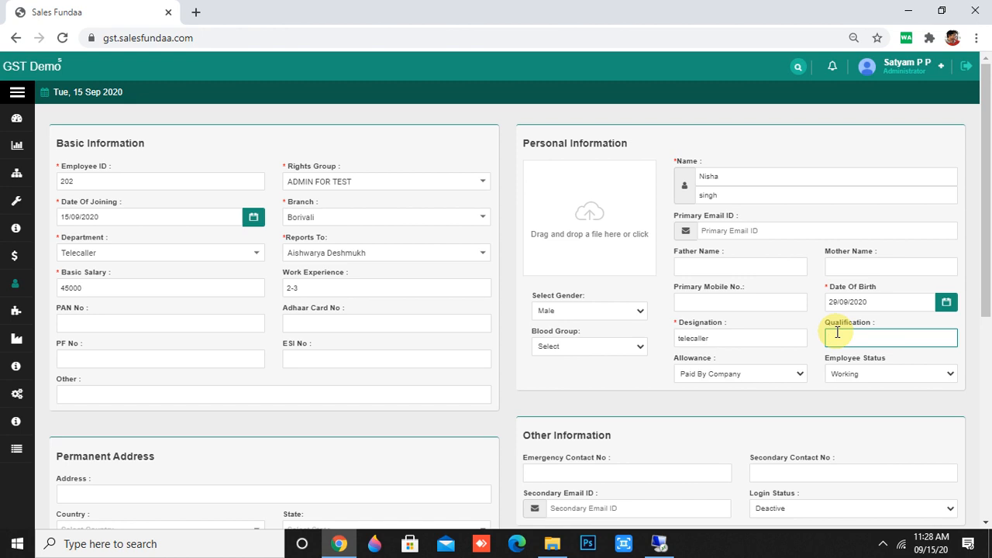
{"action": "type", "text": "12"}
Keep the allowance as Paid By Company and employee status as Working.
{"action": "left_click", "coordinate": [787, 380]}
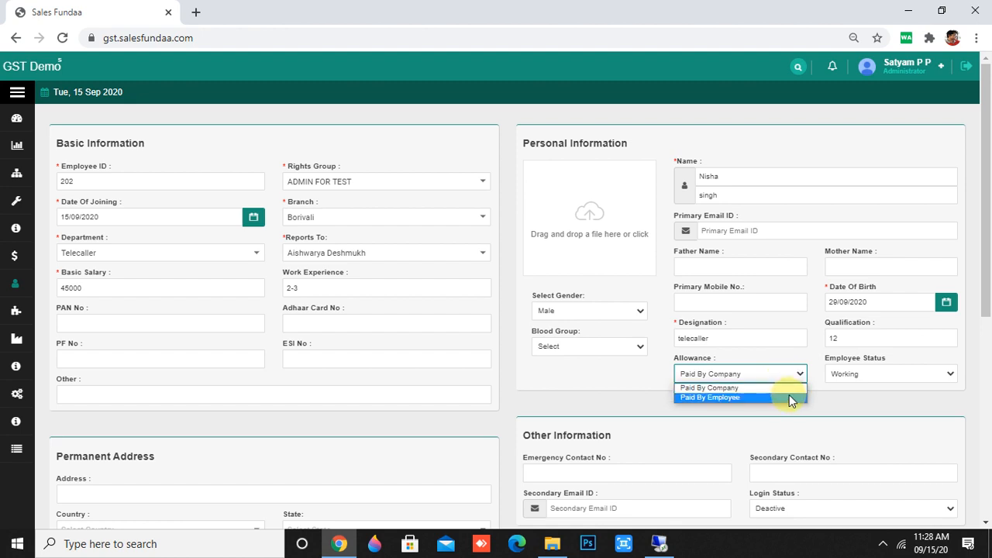
{"action": "left_click", "coordinate": [788, 396]}
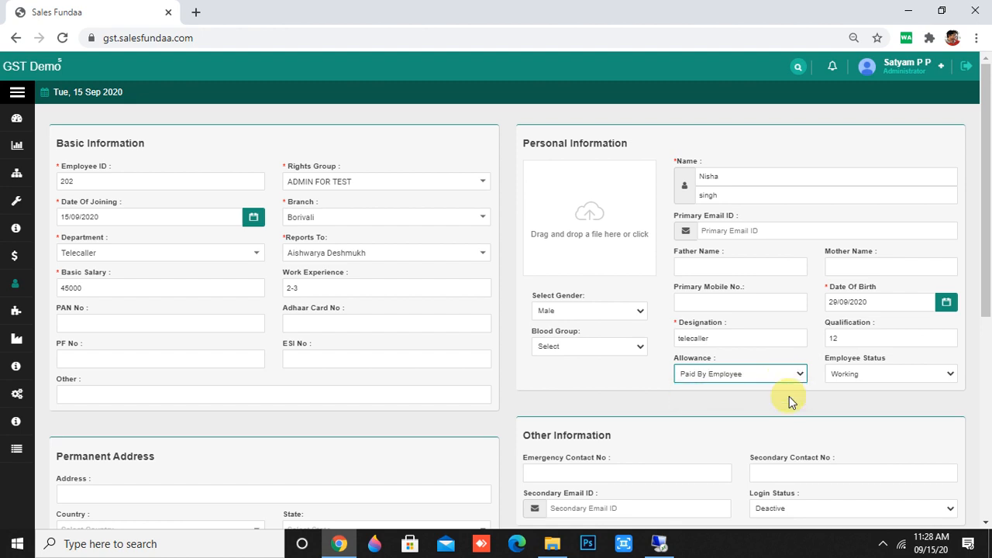
{"action": "left_click", "coordinate": [799, 376]}
{"action": "left_click", "coordinate": [771, 387]}
{"action": "left_click", "coordinate": [855, 378]}
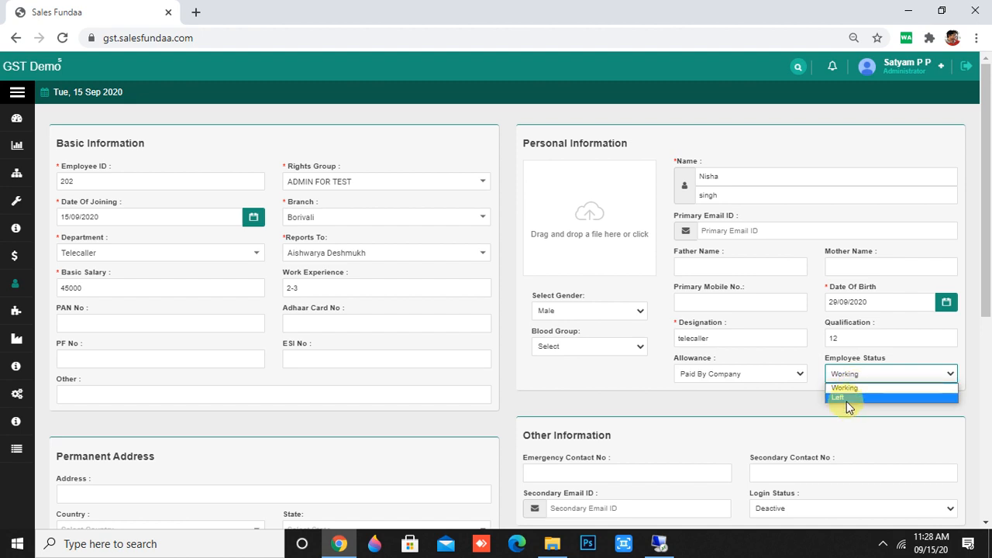
{"action": "left_click", "coordinate": [854, 389]}
{"action": "scroll", "coordinate": [829, 395], "scroll_direction": "down", "scroll_amount": 4}
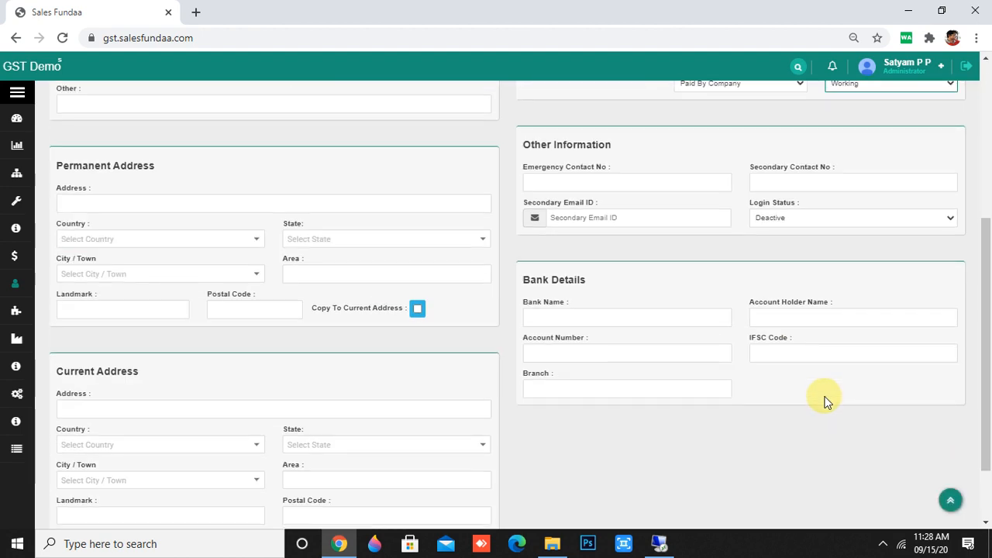
Leave the permanent and current address fields empty.
{"action": "left_click", "coordinate": [235, 207]}
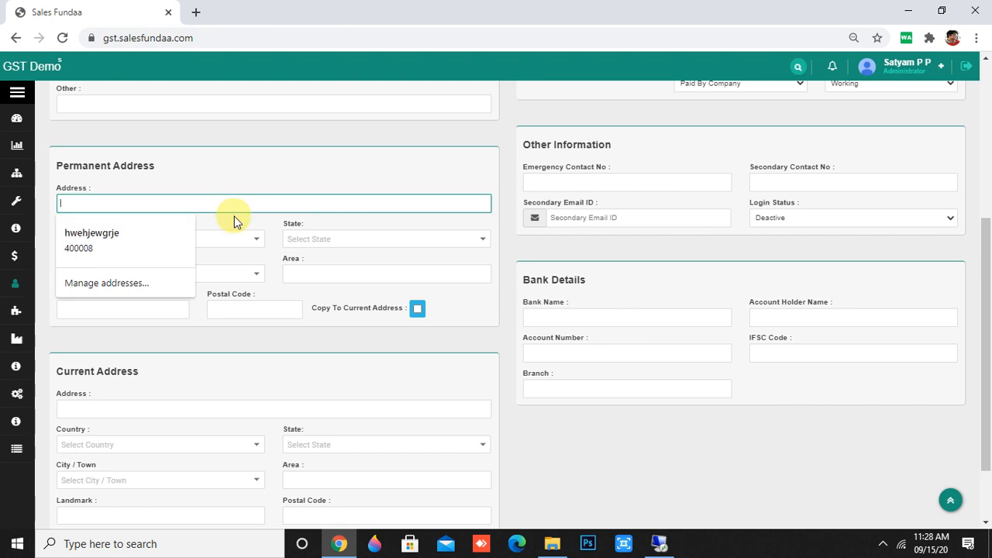
{"action": "left_click", "coordinate": [337, 148]}
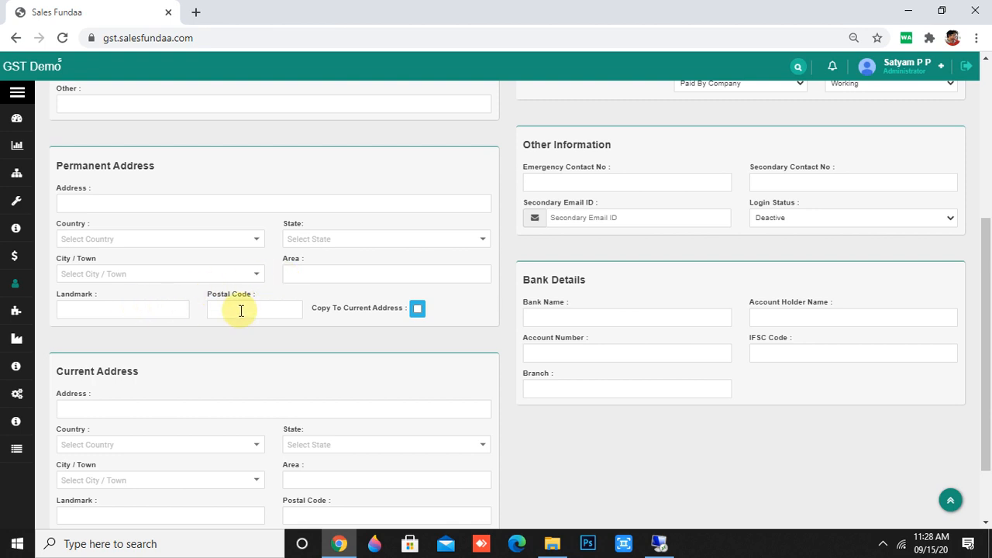
{"action": "scroll", "coordinate": [341, 343], "scroll_direction": "down", "scroll_amount": 2}
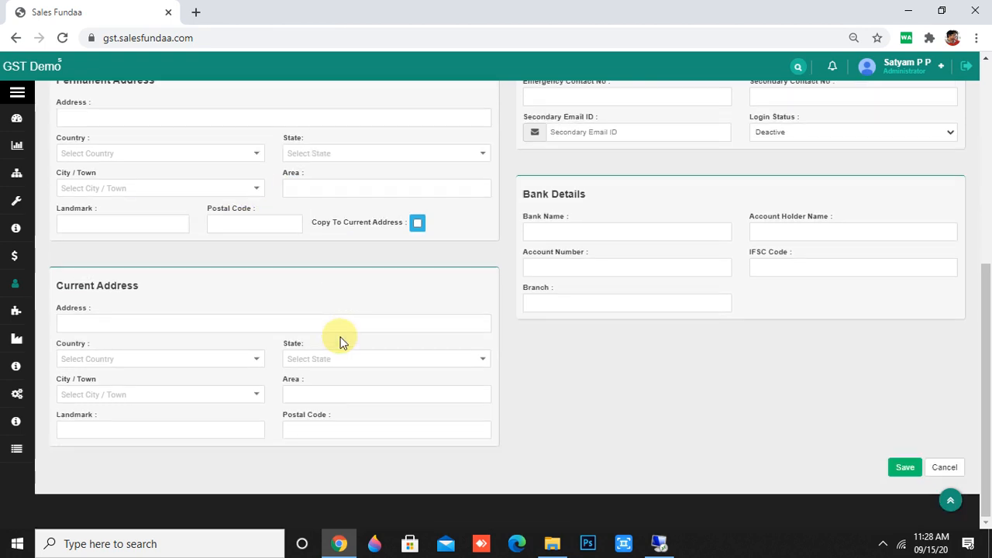
{"action": "left_click", "coordinate": [240, 322]}
{"action": "left_click", "coordinate": [268, 293]}
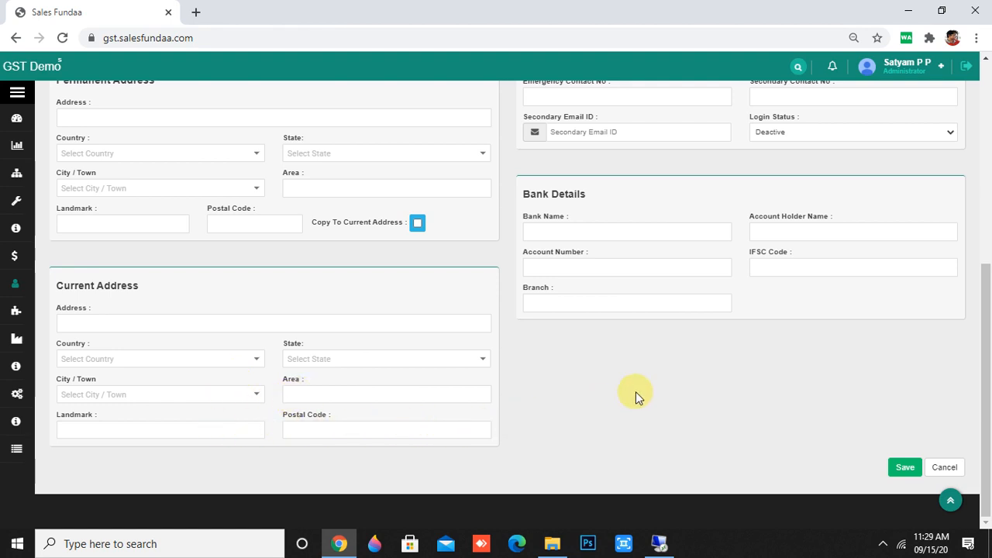
{"action": "scroll", "coordinate": [635, 392], "scroll_direction": "up", "scroll_amount": 3}
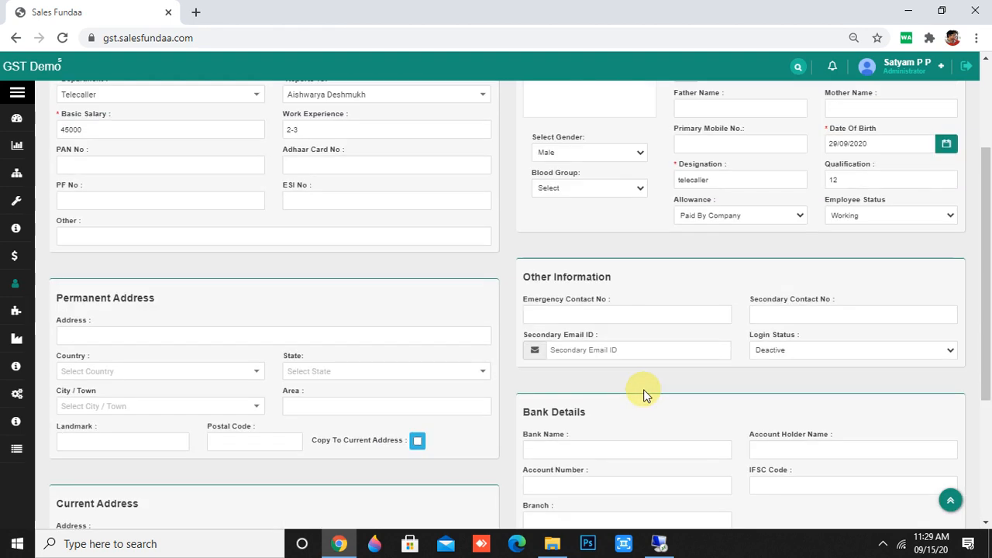
Enter the emergency contact number and set Login Status to Active.
{"action": "left_click", "coordinate": [621, 311]}
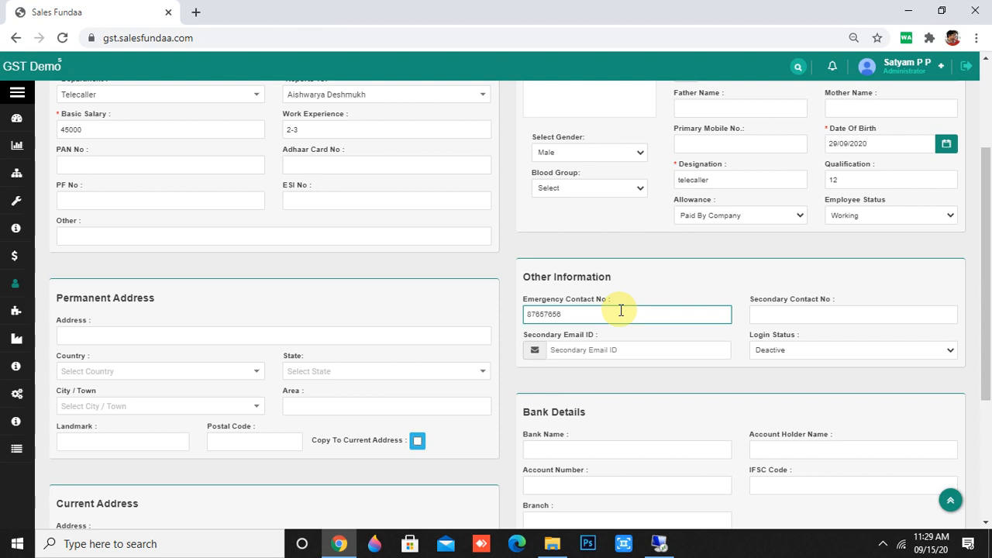
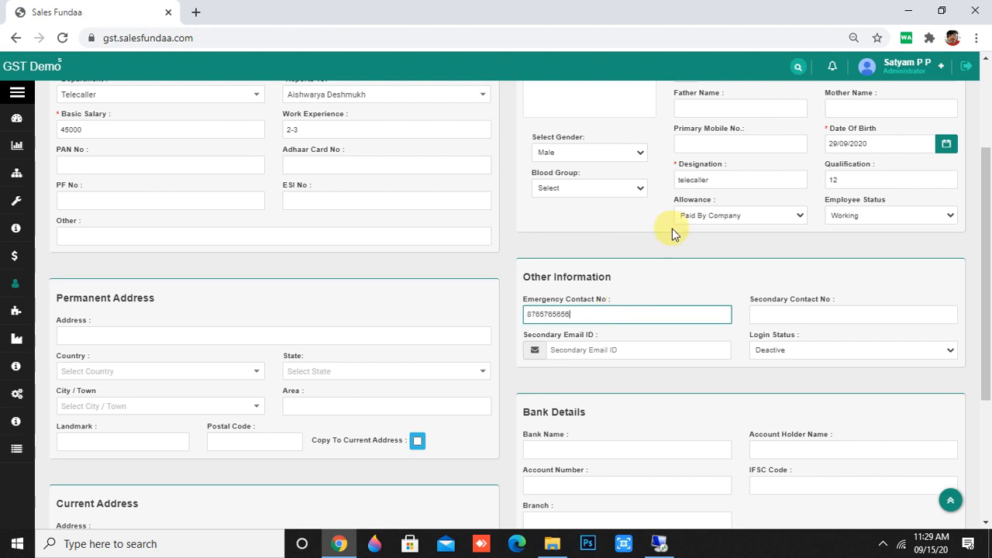
{"action": "left_click", "coordinate": [832, 324]}
{"action": "left_click", "coordinate": [693, 349]}
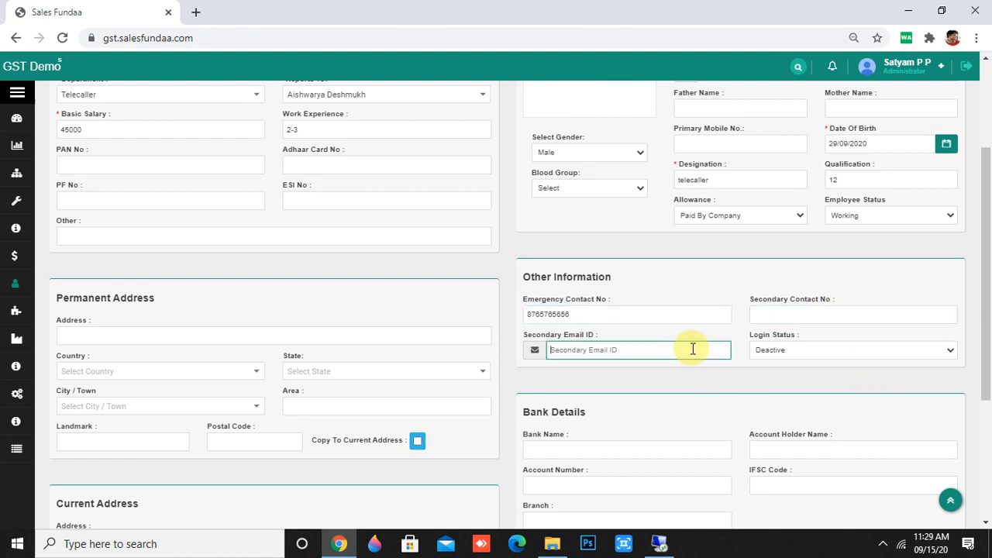
{"action": "left_click", "coordinate": [855, 353]}
{"action": "left_click", "coordinate": [804, 366]}
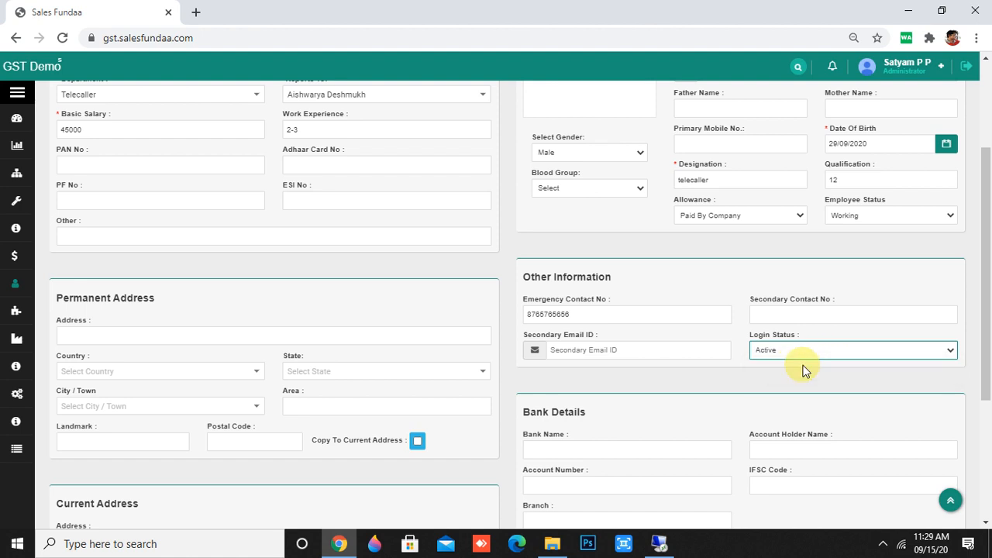
Leave the Bank Details blank and save the new employee record.
{"action": "scroll", "coordinate": [803, 370], "scroll_direction": "down", "scroll_amount": 2}
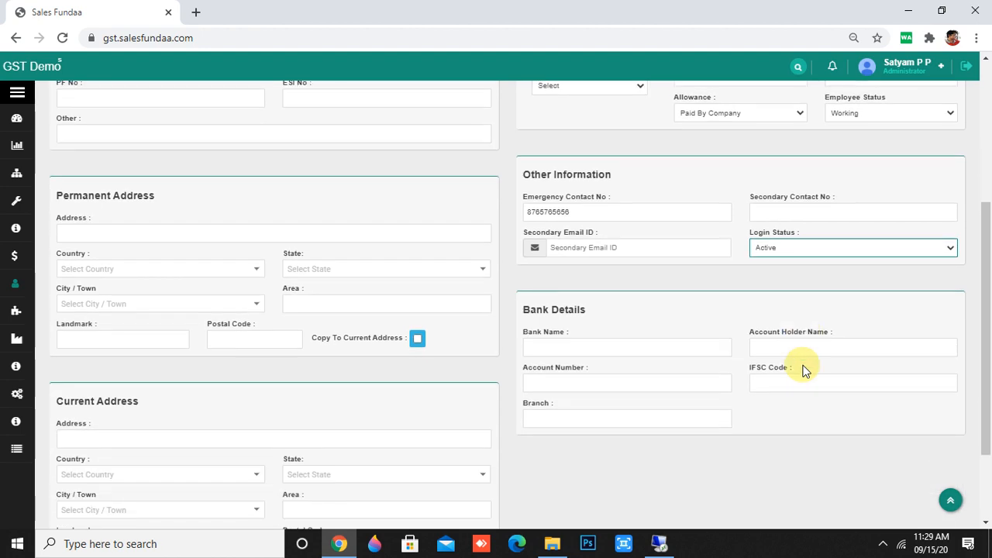
{"action": "left_click", "coordinate": [578, 306]}
{"action": "left_click", "coordinate": [866, 304]}
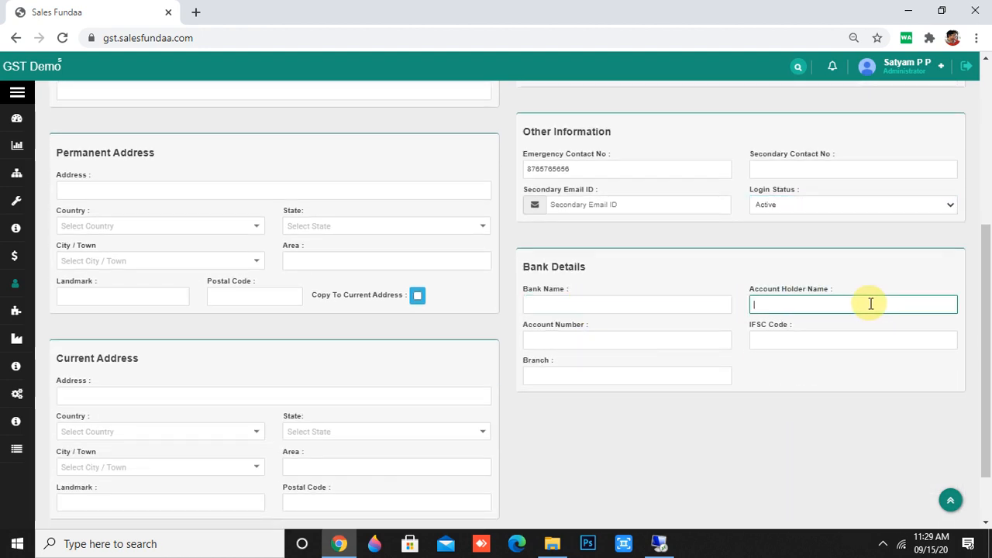
{"action": "left_click", "coordinate": [605, 345]}
{"action": "left_click", "coordinate": [810, 341]}
{"action": "left_click", "coordinate": [593, 376]}
{"action": "scroll", "coordinate": [780, 456], "scroll_direction": "down", "scroll_amount": 1}
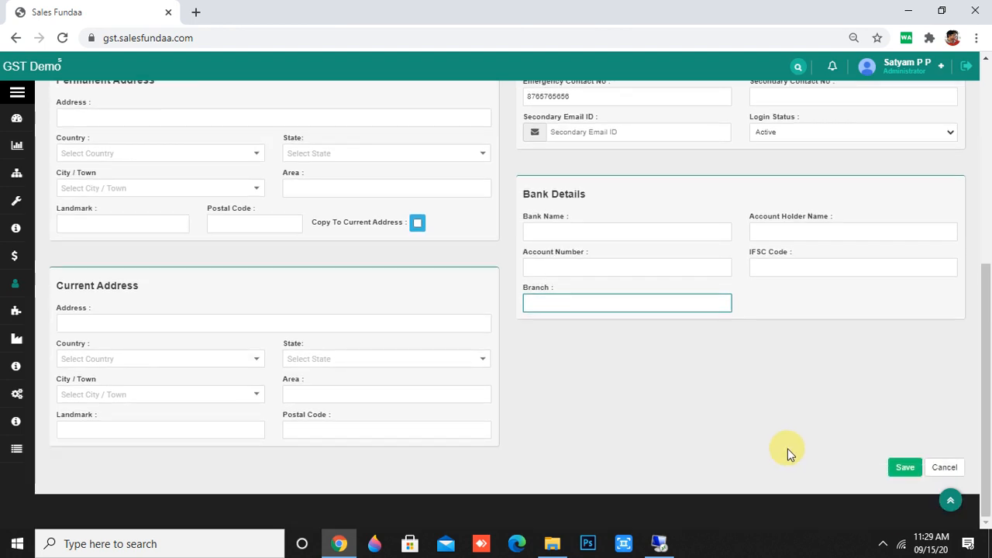
{"action": "left_click", "coordinate": [901, 468]}
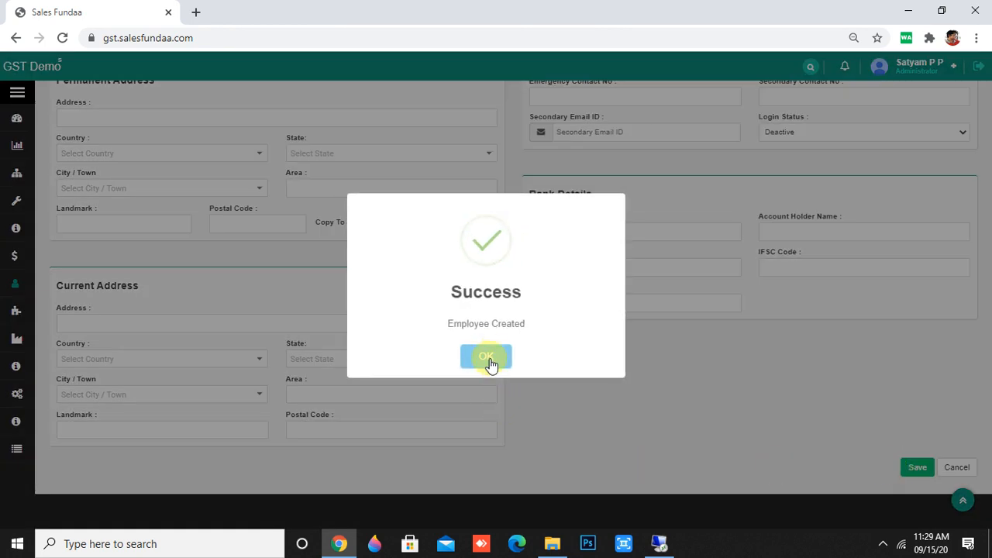
Acknowledge the Employee Created message and start a new shift under Human Resource > Employee Shift.
{"action": "left_click", "coordinate": [490, 355]}
{"action": "mouse_move", "coordinate": [11, 279]}
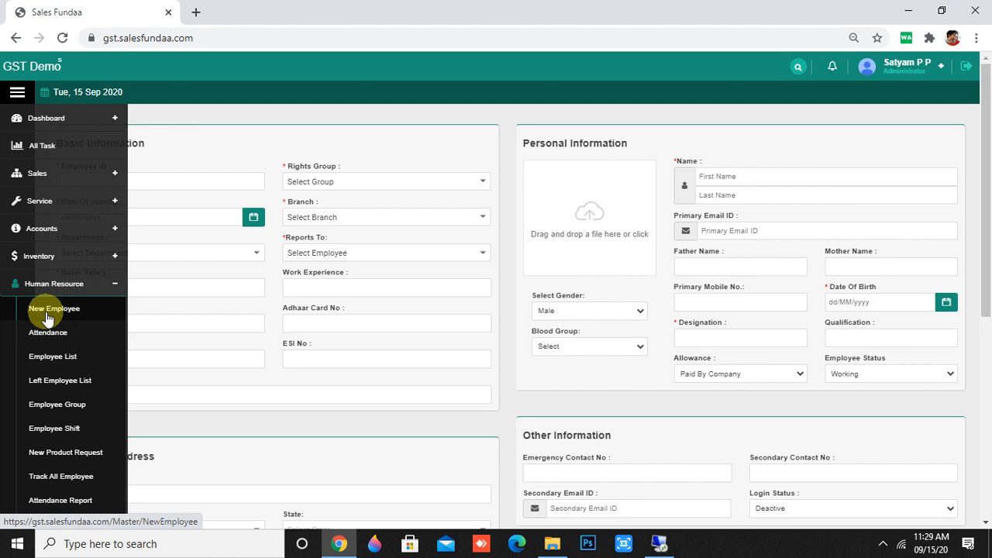
{"action": "left_click", "coordinate": [73, 432]}
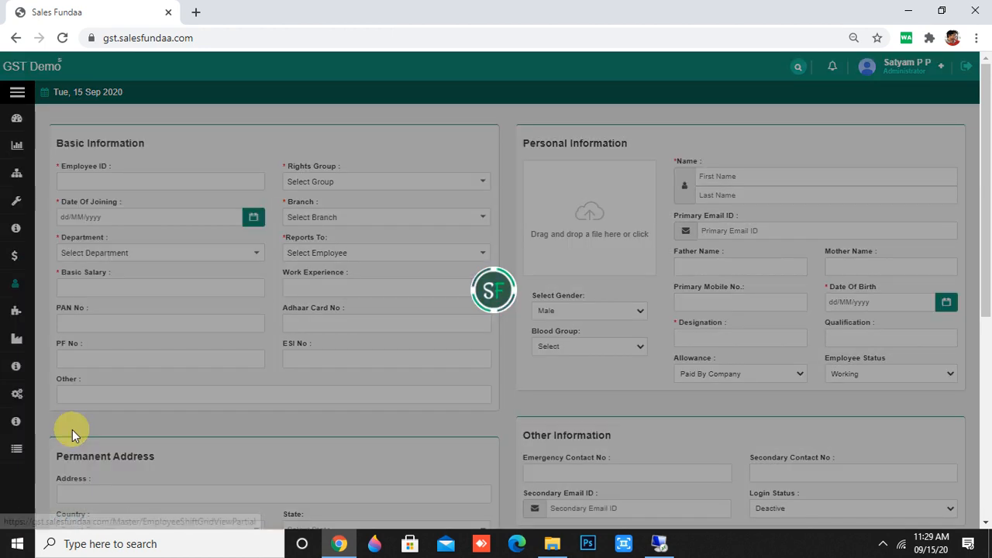
{"action": "mouse_move", "coordinate": [9, 432]}
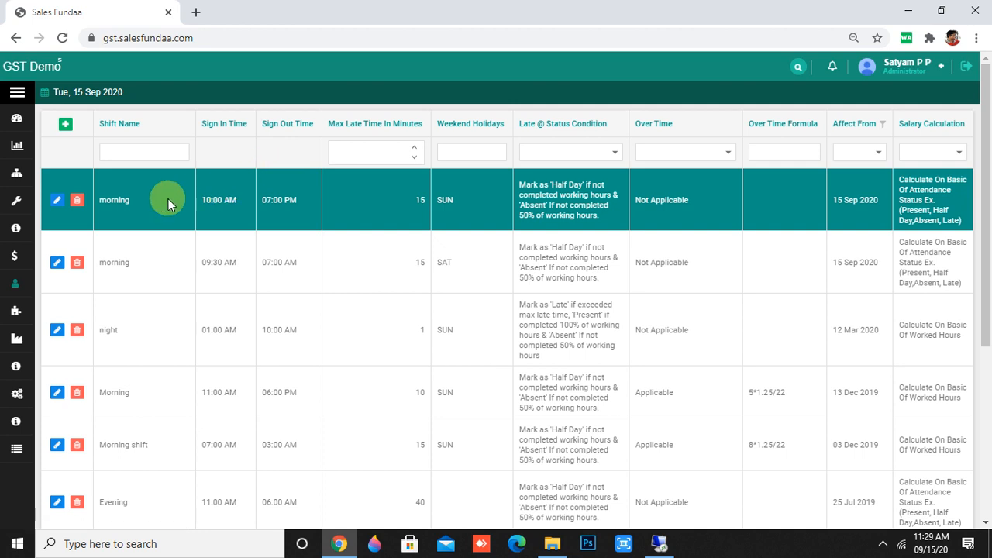
{"action": "left_click", "coordinate": [65, 124]}
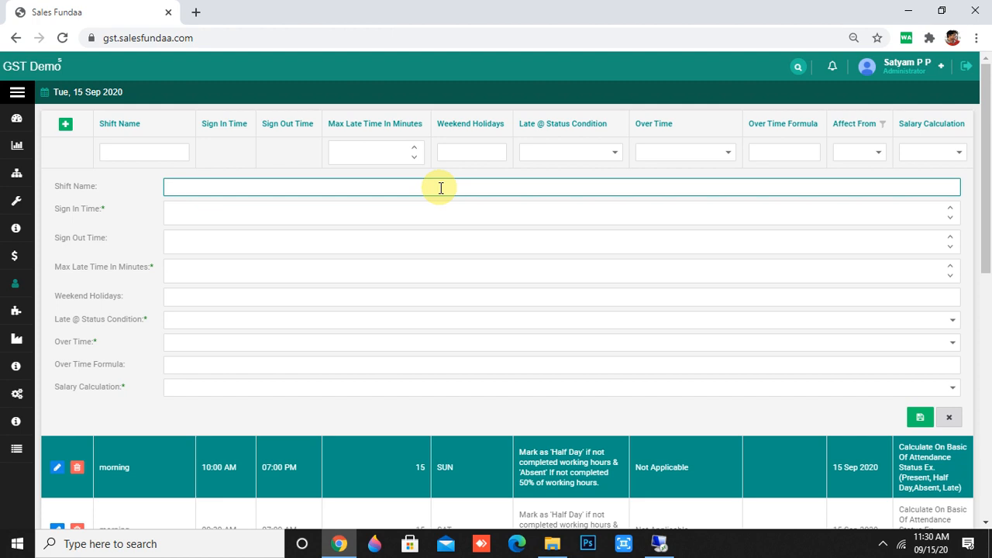
Name the new shift 'Evening'.
{"action": "scroll", "coordinate": [445, 332], "scroll_direction": "down", "scroll_amount": 4}
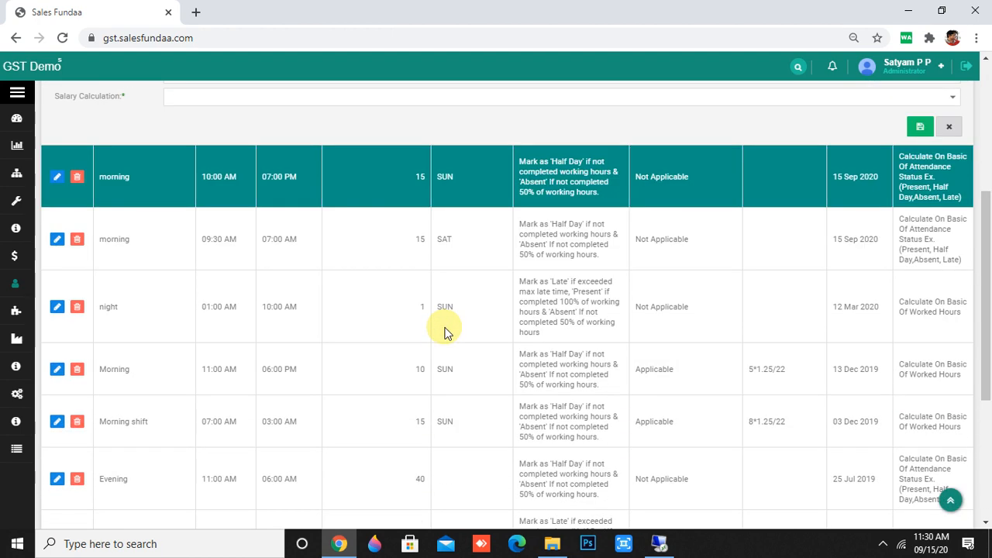
{"action": "scroll", "coordinate": [445, 331], "scroll_direction": "up", "scroll_amount": 4}
{"action": "type", "text": "ev"}
{"action": "key", "text": "BackSpace"}
{"action": "key", "text": "BackSpace"}
{"action": "key", "text": "BackSpace"}
{"action": "key", "text": "BackSpace"}
{"action": "key", "text": "BackSpace"}
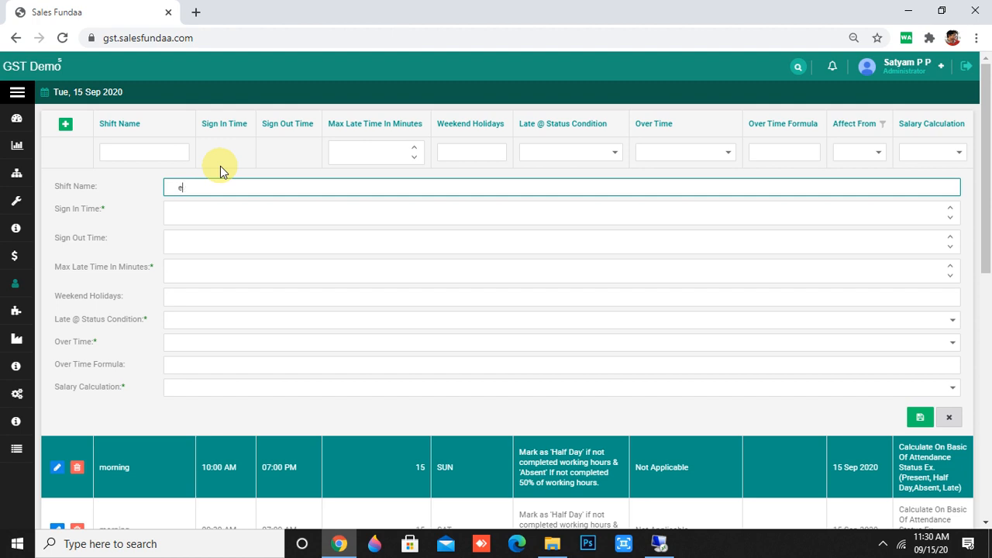
{"action": "type", "text": "Evw"}
{"action": "key", "text": "BackSpace"}
{"action": "type", "text": "ening"}
{"action": "left_click", "coordinate": [231, 218]}
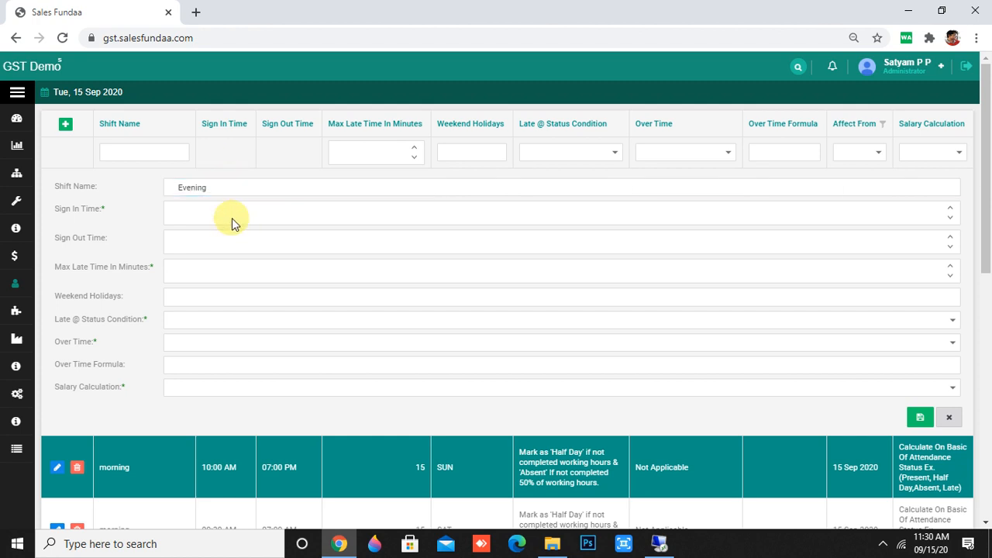
Set sign-in time 04:00 PM and sign-out time 10:00 PM.
{"action": "left_click", "coordinate": [237, 212]}
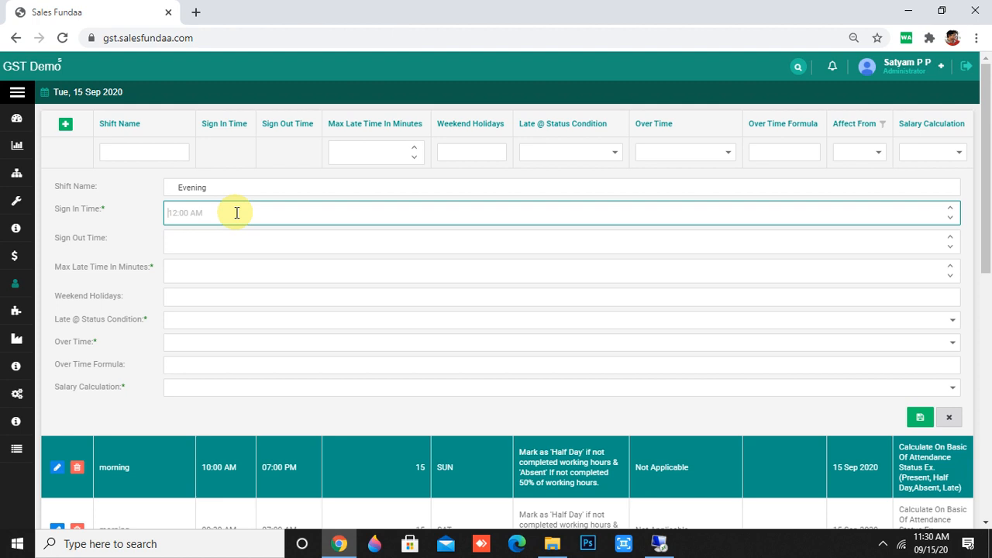
{"action": "type", "text": "04:00 PM"}
{"action": "left_click", "coordinate": [193, 211]}
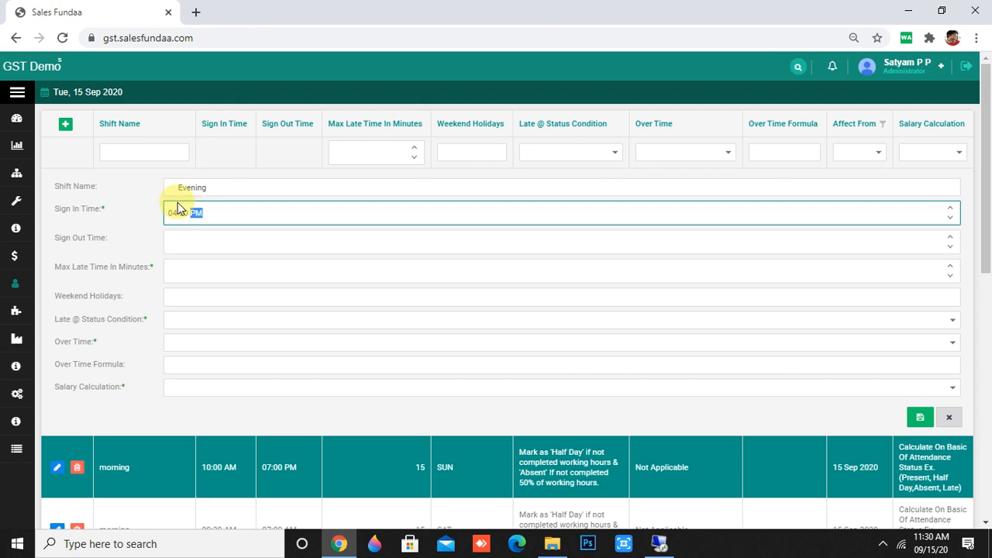
{"action": "type", "text": "p"}
{"action": "left_click", "coordinate": [194, 242]}
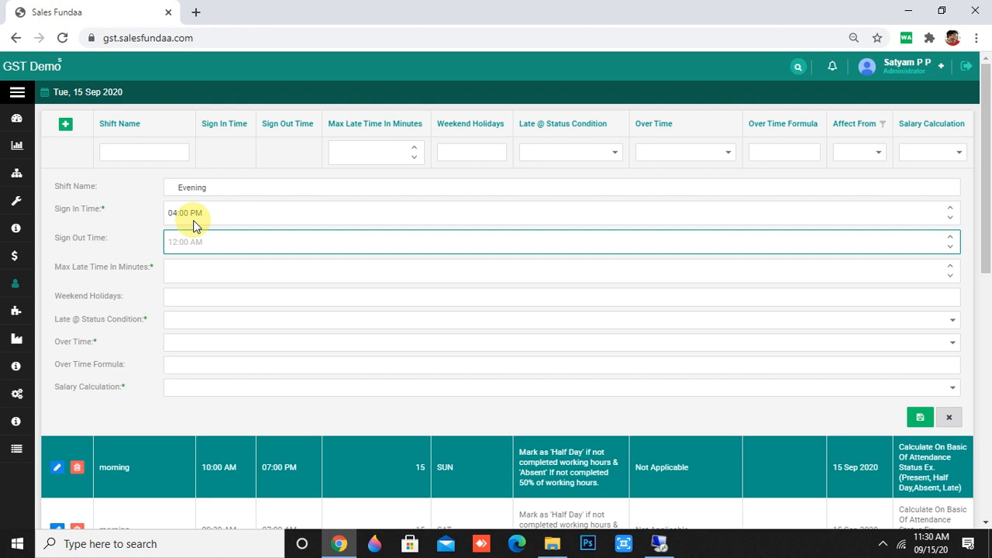
{"action": "type", "text": "10:00 PM"}
{"action": "left_click", "coordinate": [196, 242]}
{"action": "type", "text": "p"}
{"action": "left_click", "coordinate": [197, 272]}
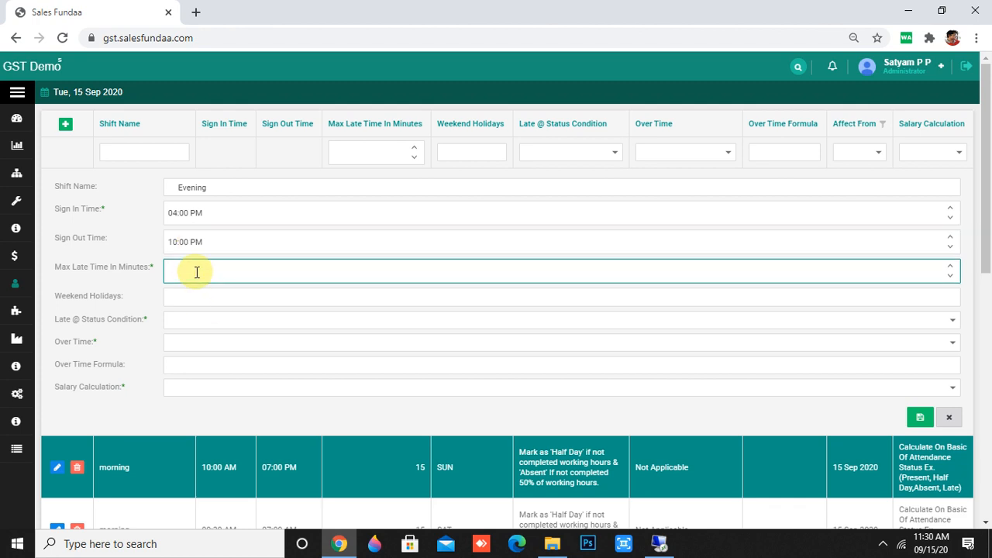
{"action": "left_click", "coordinate": [949, 268]}
{"action": "scroll", "coordinate": [949, 268], "scroll_direction": "down", "scroll_amount": 1}
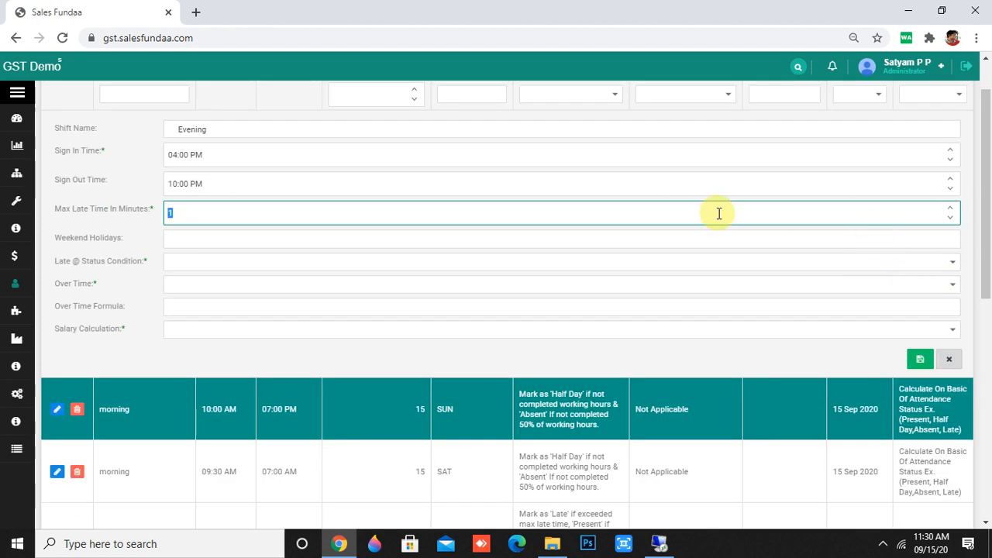
Set a 15-minute maximum late time and SUN and SAT as weekend holidays.
{"action": "left_click", "coordinate": [950, 209]}
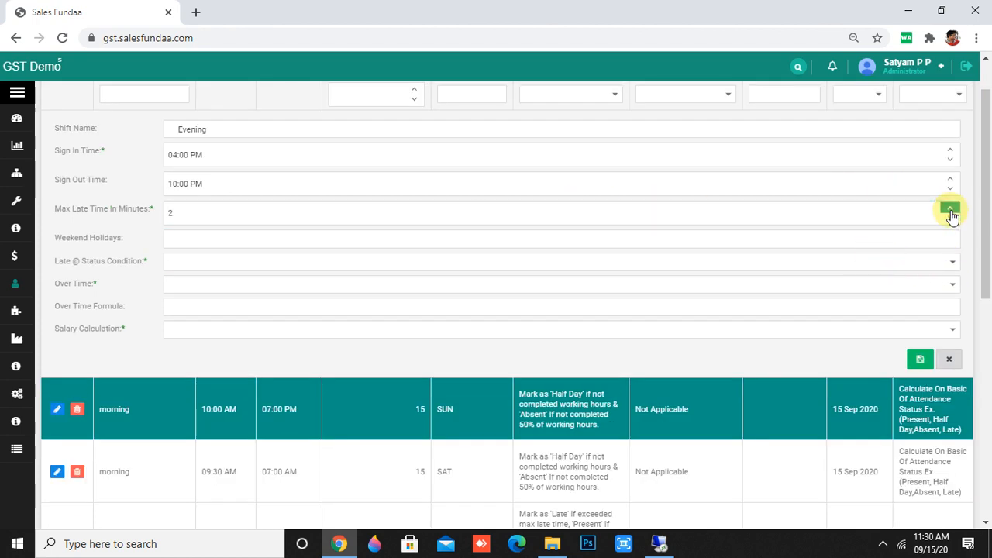
{"action": "left_click", "coordinate": [951, 210]}
{"action": "left_click", "coordinate": [951, 210]}
{"action": "left_click", "coordinate": [951, 210]}
{"action": "left_click", "coordinate": [950, 210]}
{"action": "left_click", "coordinate": [950, 210]}
{"action": "left_click", "coordinate": [951, 210]}
{"action": "left_click", "coordinate": [227, 238]}
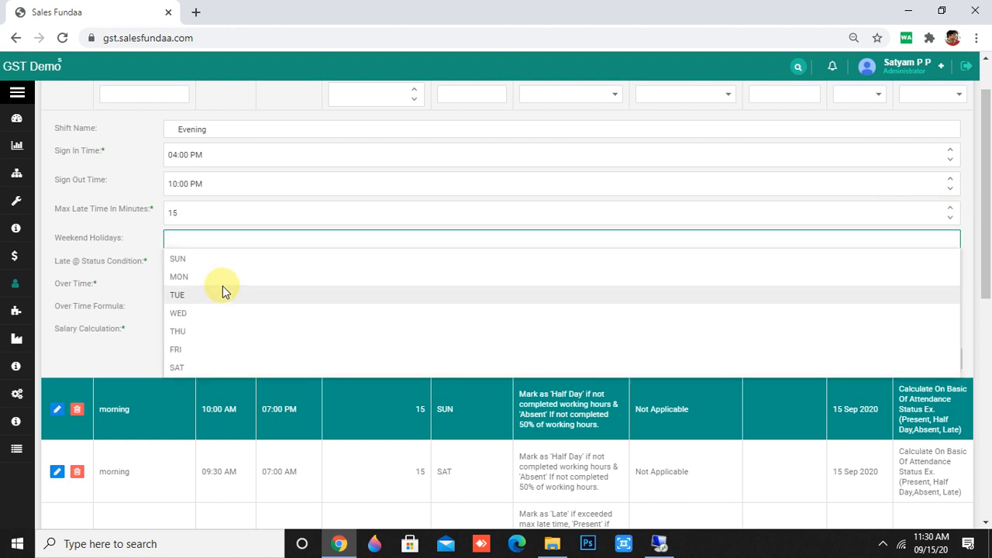
{"action": "left_click", "coordinate": [223, 260]}
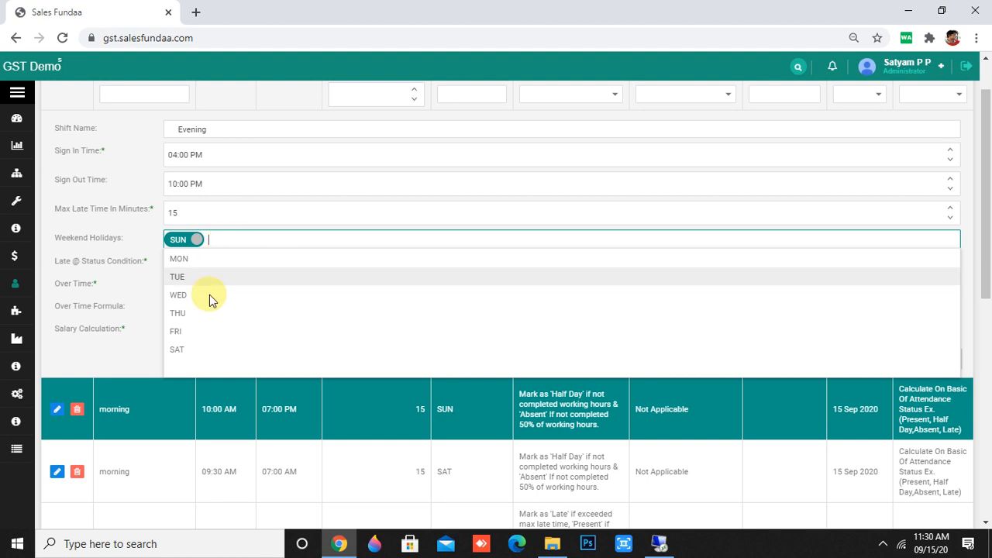
{"action": "left_click", "coordinate": [198, 351]}
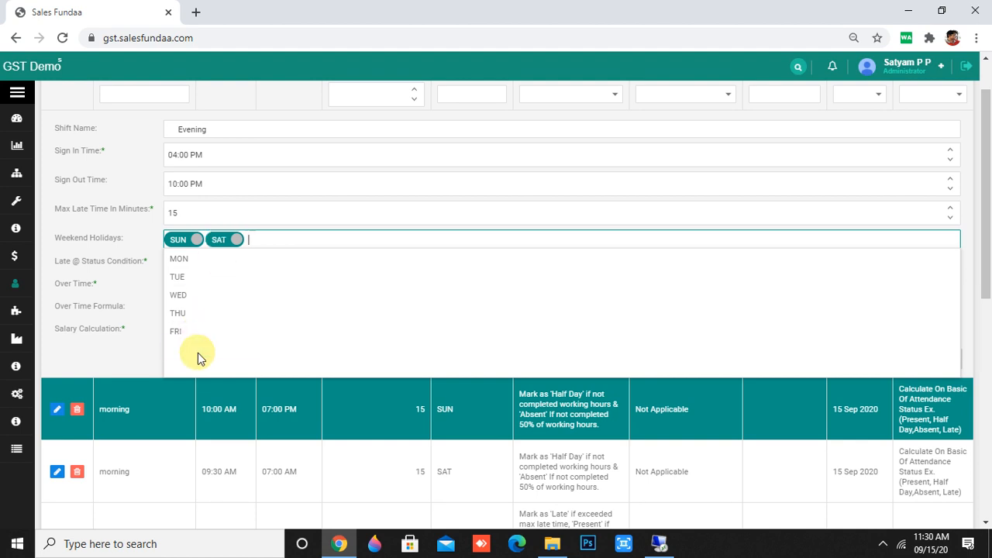
{"action": "left_click", "coordinate": [314, 217]}
{"action": "left_click", "coordinate": [275, 251]}
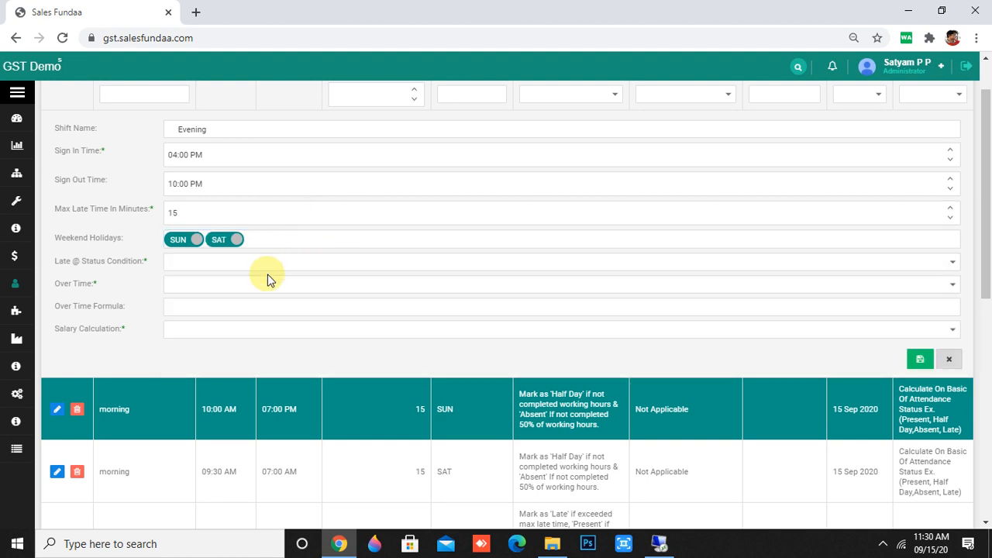
Choose the half-day/absent late rule, overtime Not Applicable and attendance-based salary, then save.
{"action": "left_click", "coordinate": [265, 261]}
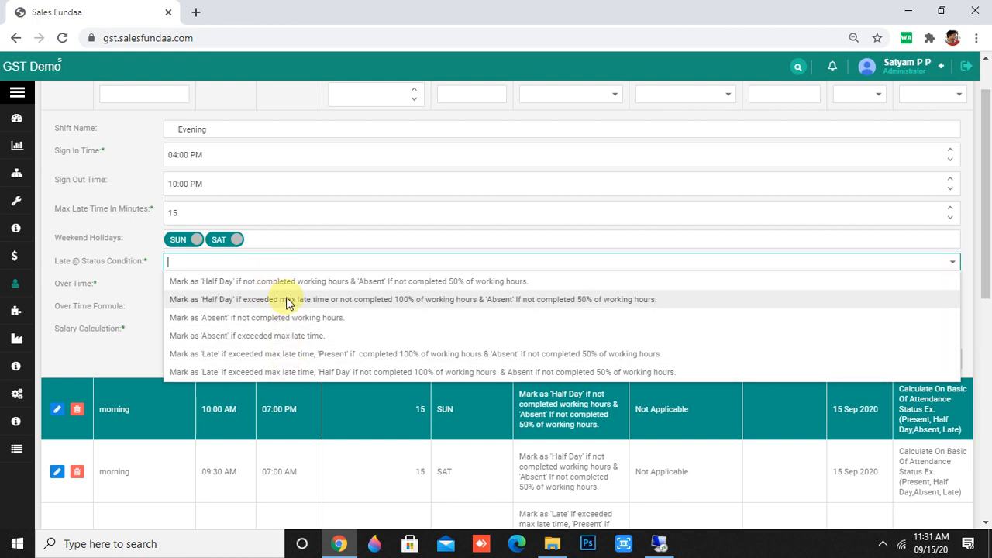
{"action": "left_click", "coordinate": [281, 282]}
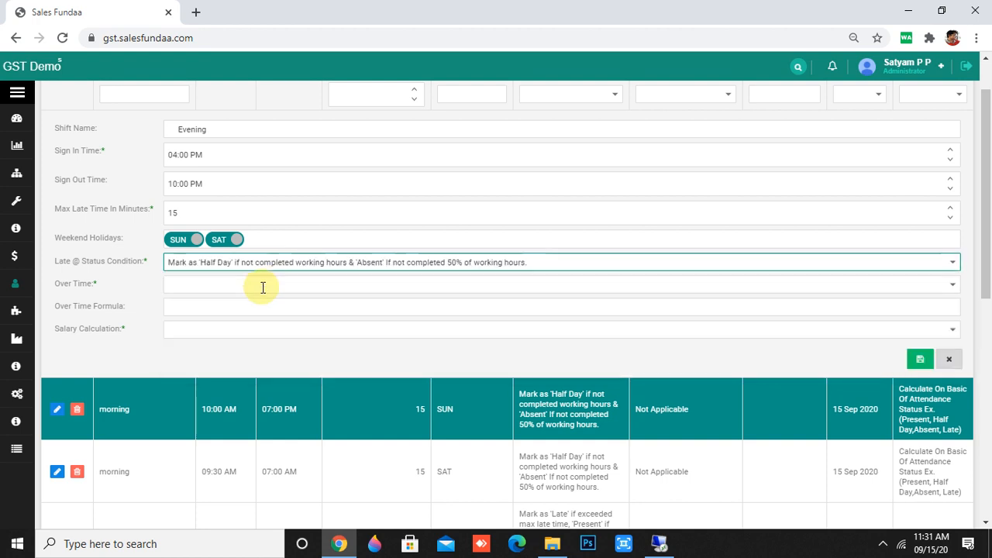
{"action": "left_click", "coordinate": [243, 286]}
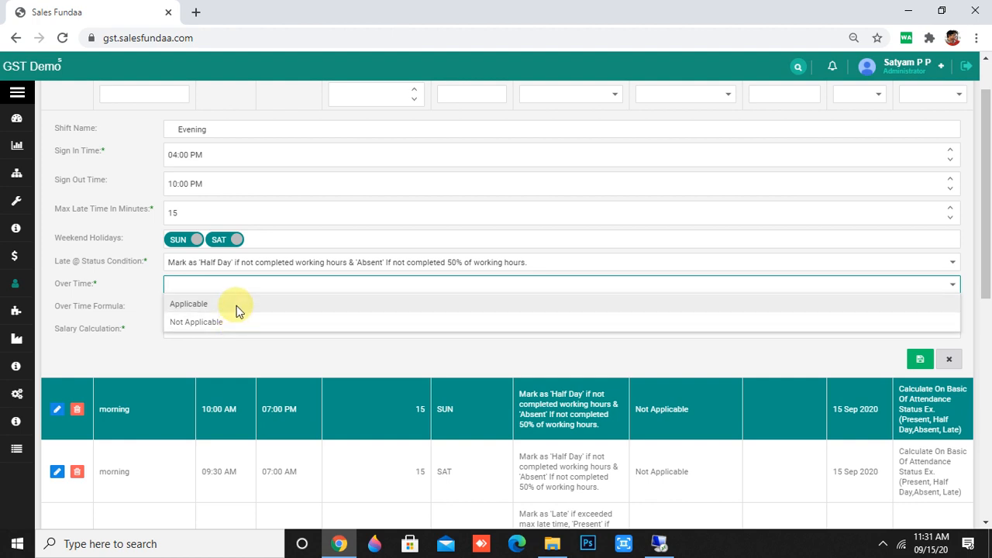
{"action": "left_click", "coordinate": [182, 326]}
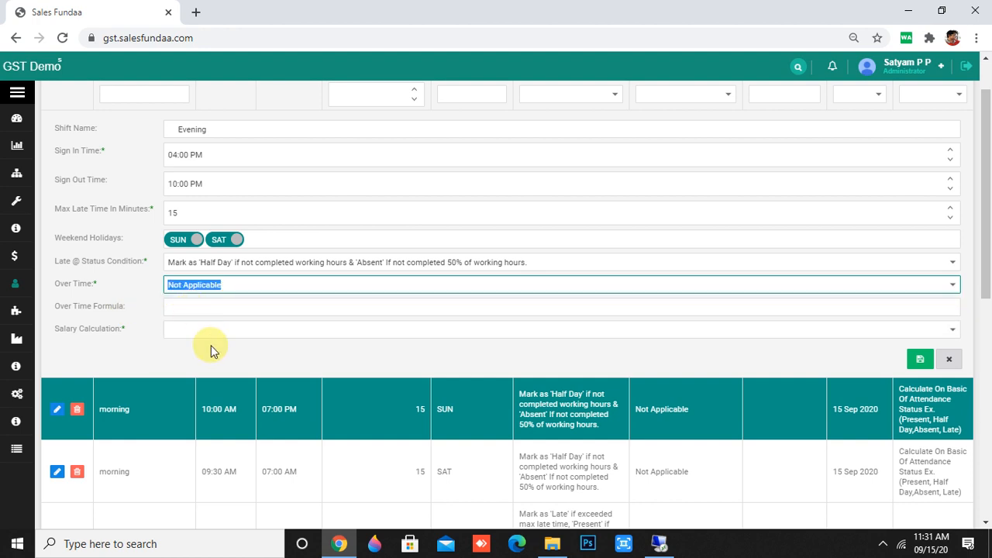
{"action": "left_click", "coordinate": [214, 331]}
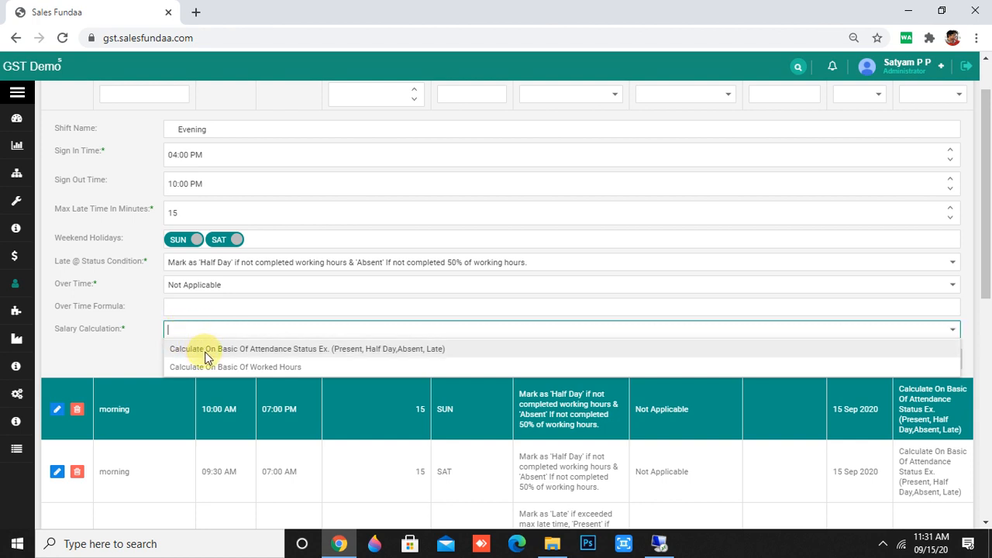
{"action": "left_click", "coordinate": [328, 353]}
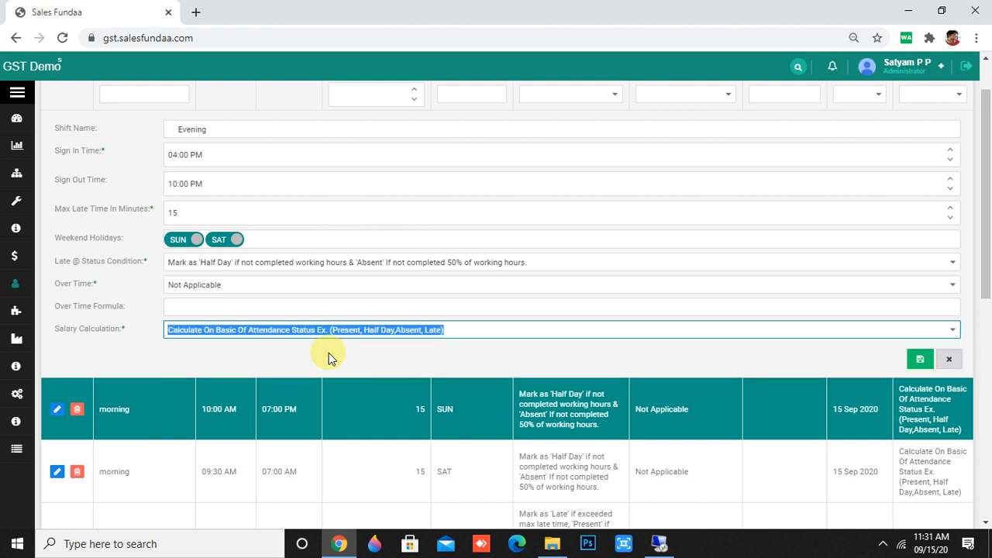
{"action": "left_click", "coordinate": [919, 364]}
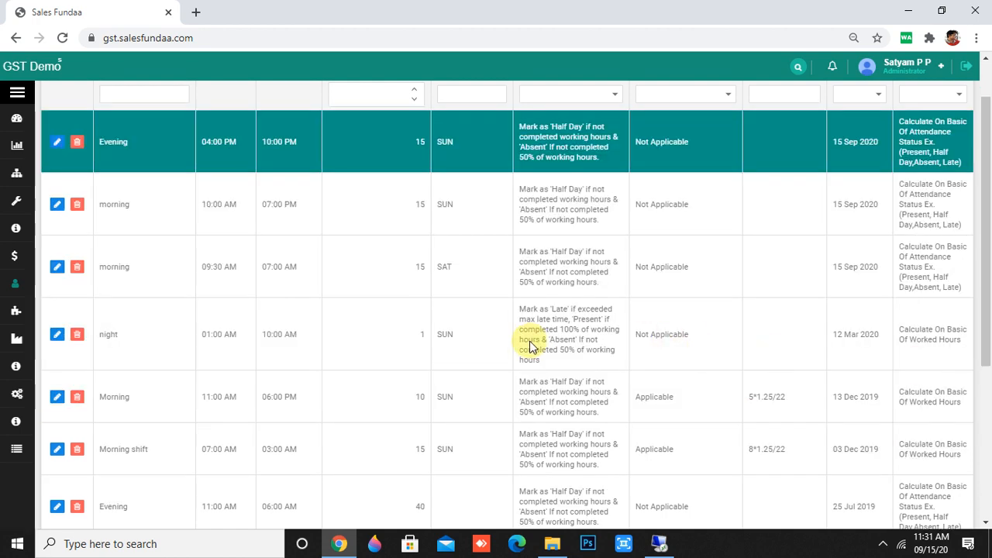
Open Human Resource > Employee List and open the first employee's profile.
{"action": "scroll", "coordinate": [532, 347], "scroll_direction": "up", "scroll_amount": 1}
{"action": "mouse_move", "coordinate": [16, 285]}
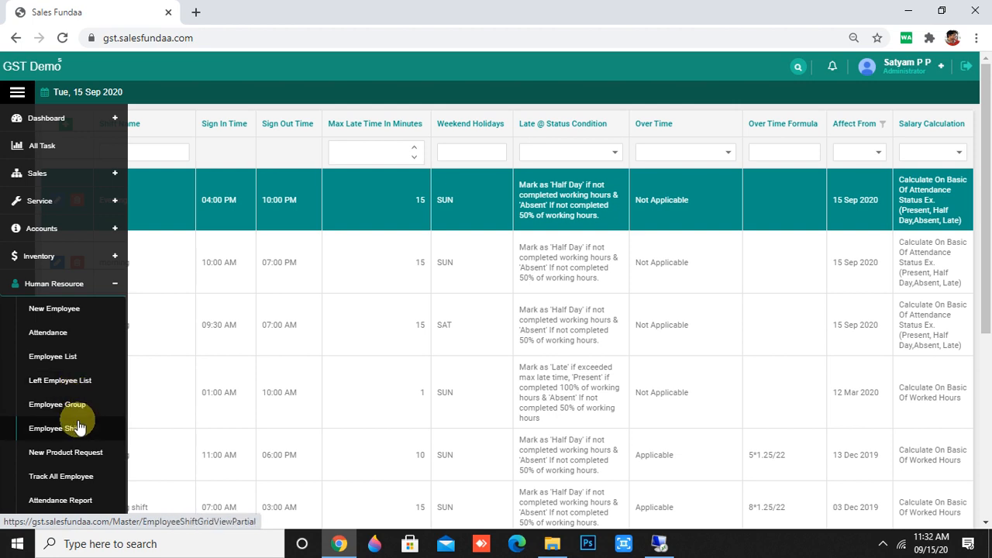
{"action": "left_click", "coordinate": [71, 358]}
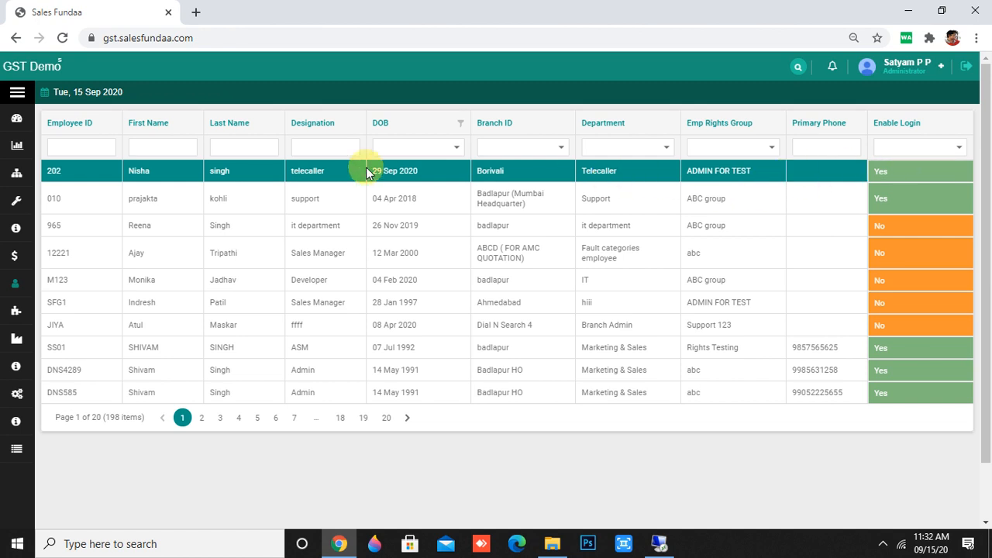
{"action": "left_click", "coordinate": [287, 172]}
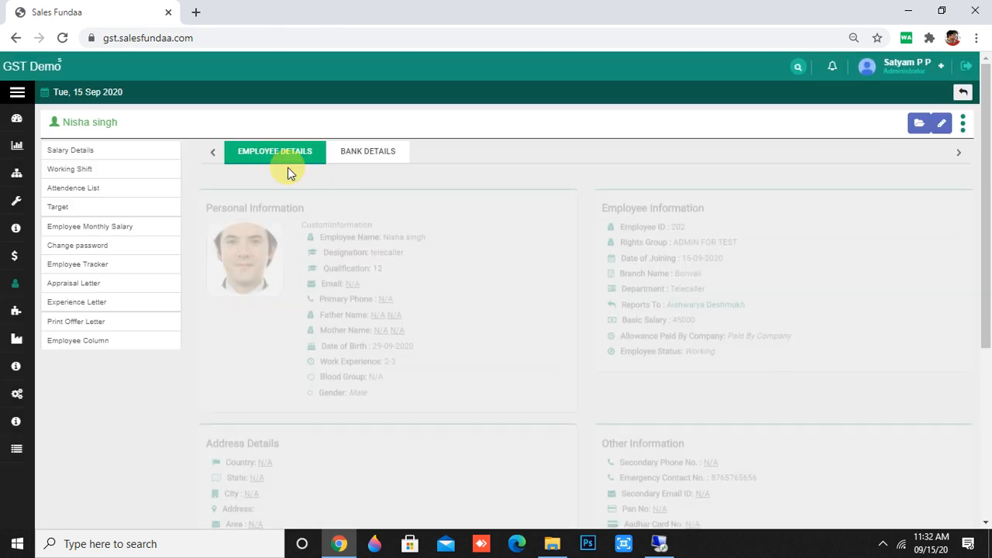
Look through the employee's bank details, general details, issued salary and working shift sections.
{"action": "scroll", "coordinate": [414, 310], "scroll_direction": "down", "scroll_amount": 5}
{"action": "scroll", "coordinate": [432, 354], "scroll_direction": "up", "scroll_amount": 4}
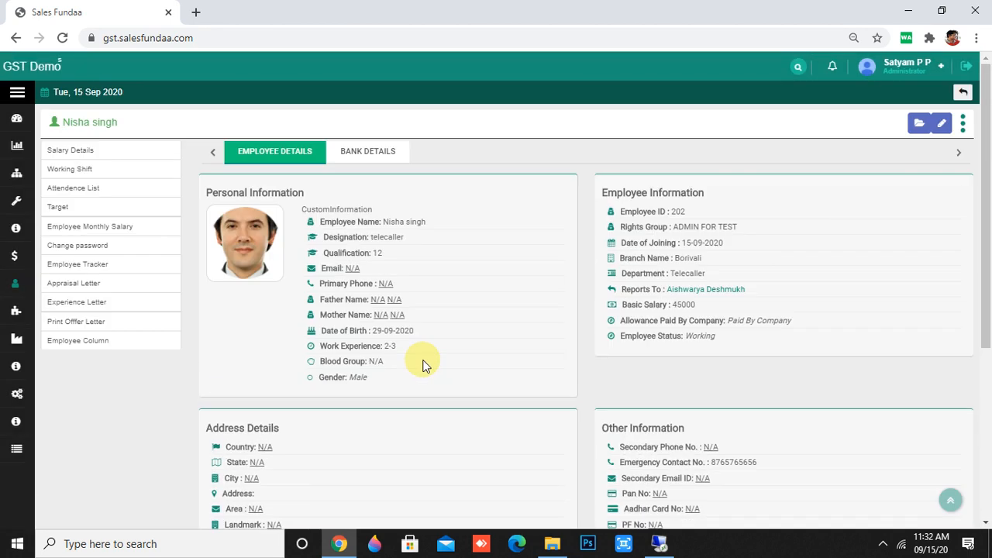
{"action": "left_click", "coordinate": [363, 158]}
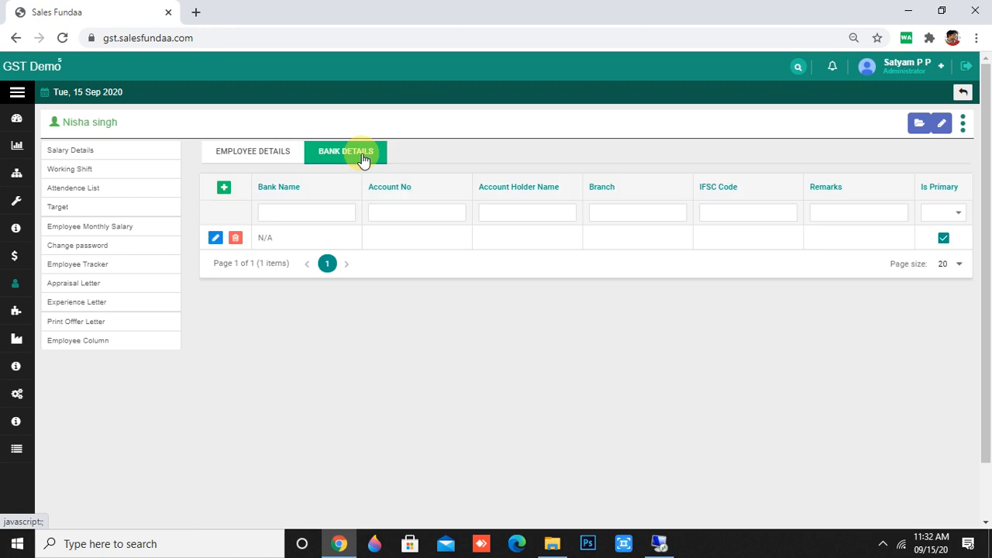
{"action": "left_click", "coordinate": [248, 151]}
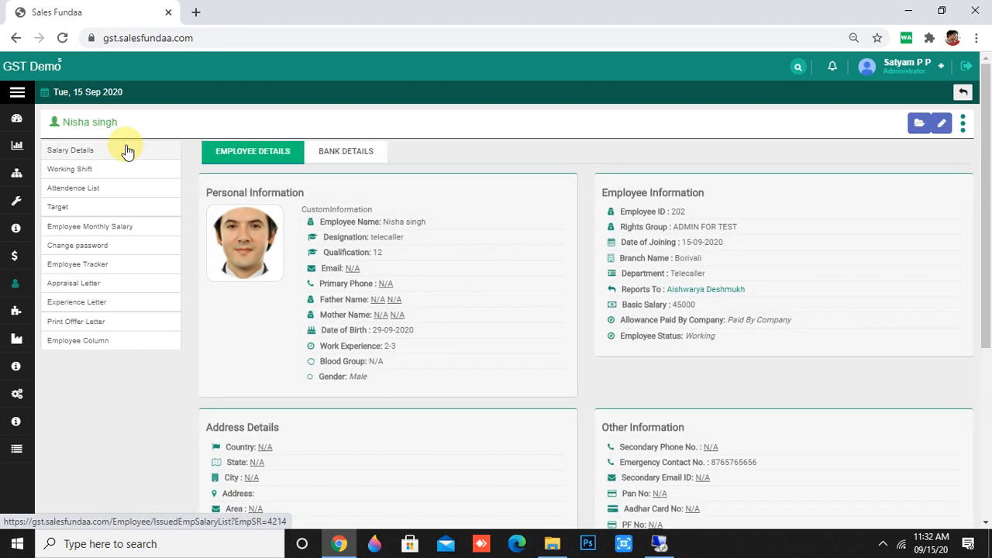
{"action": "left_click", "coordinate": [128, 151]}
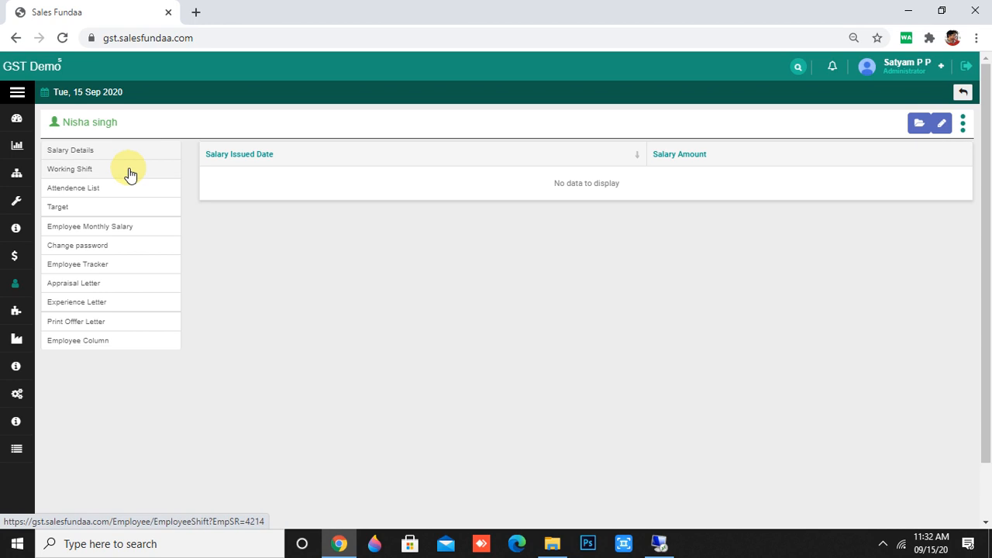
{"action": "left_click", "coordinate": [129, 170]}
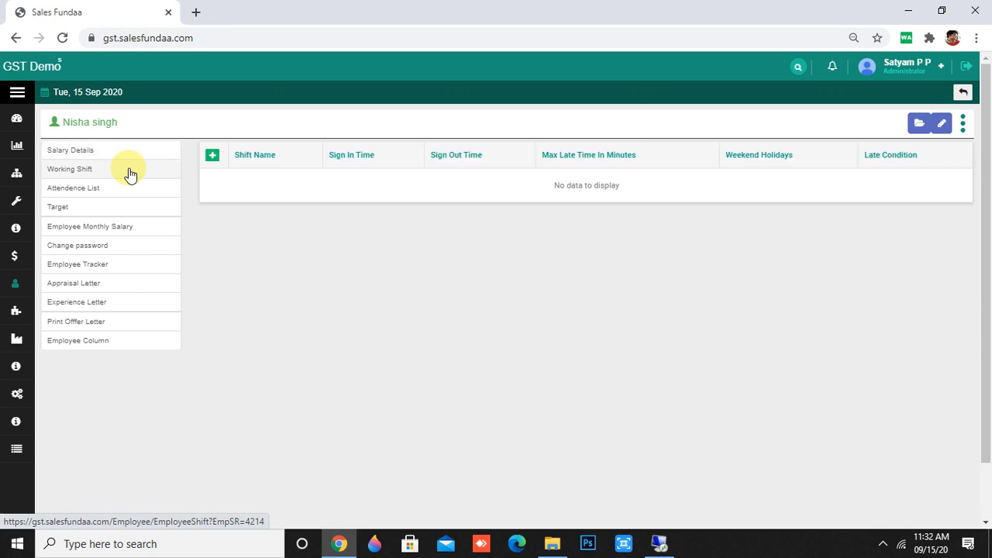
Assign the Evening shift with its 40-minute late allowance to the employee and save.
{"action": "left_click", "coordinate": [212, 156]}
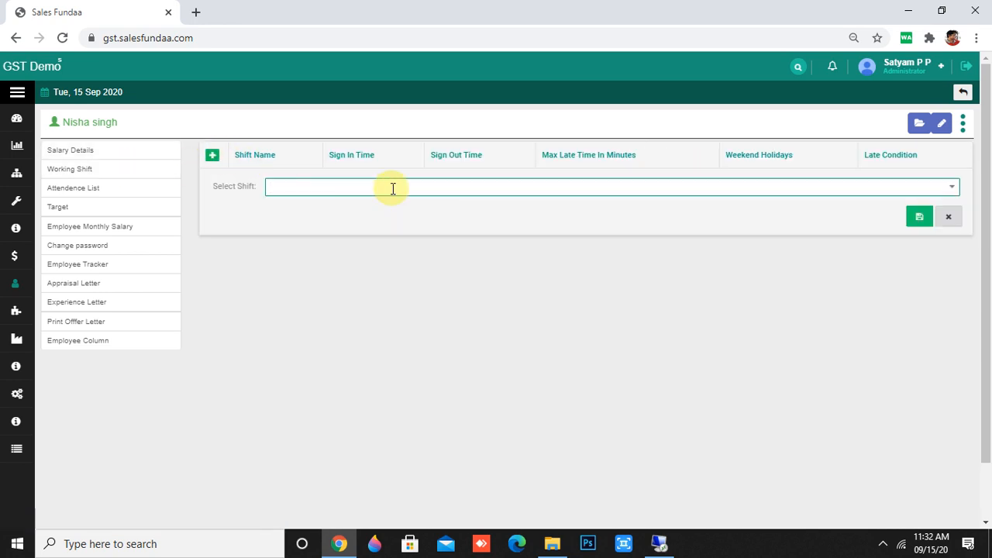
{"action": "type", "text": "ev"}
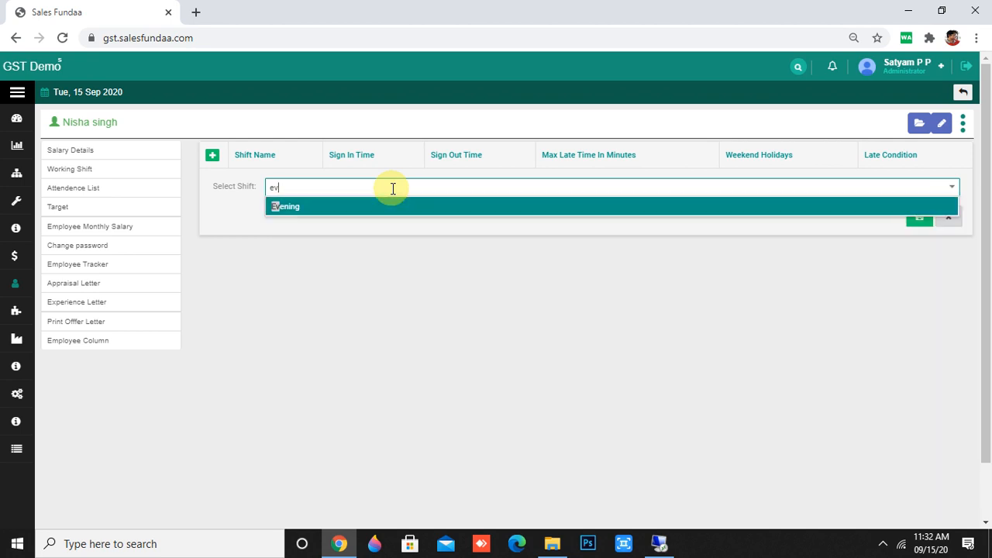
{"action": "left_click", "coordinate": [405, 206]}
{"action": "left_click", "coordinate": [919, 216]}
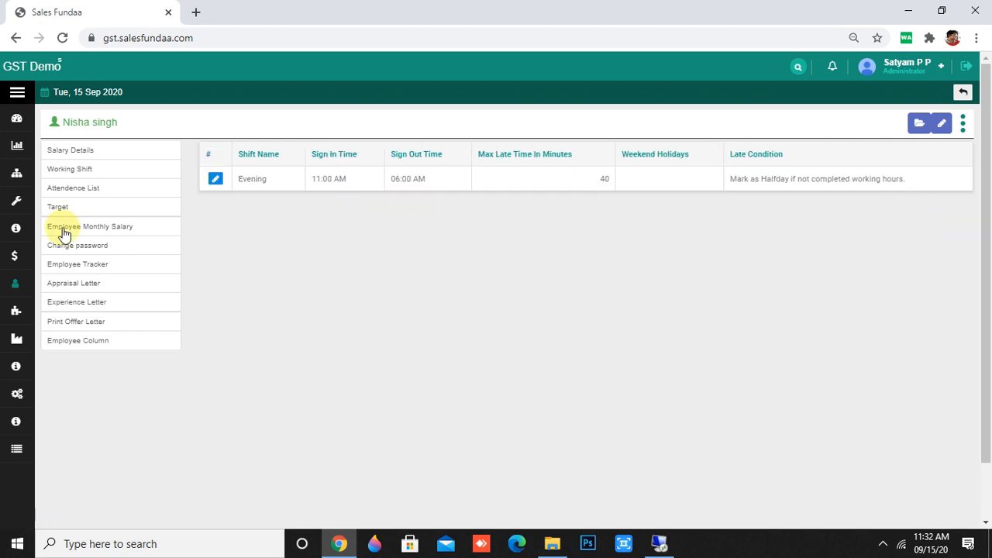
Add an attendance entry for 15-09-2020 with sign-in 04:00 PM, sign-out 10:00 PM, and a remark.
{"action": "left_click", "coordinate": [158, 194]}
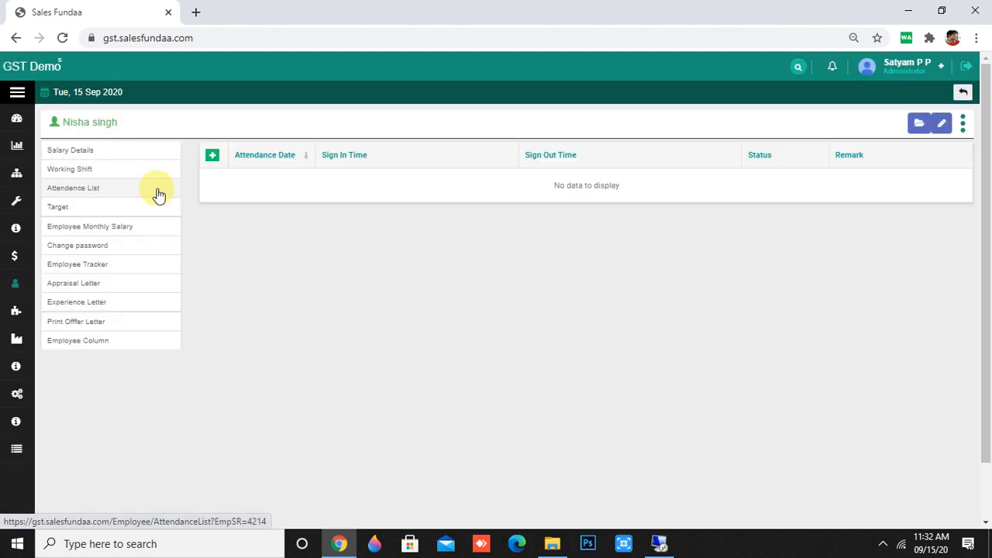
{"action": "left_click", "coordinate": [214, 158]}
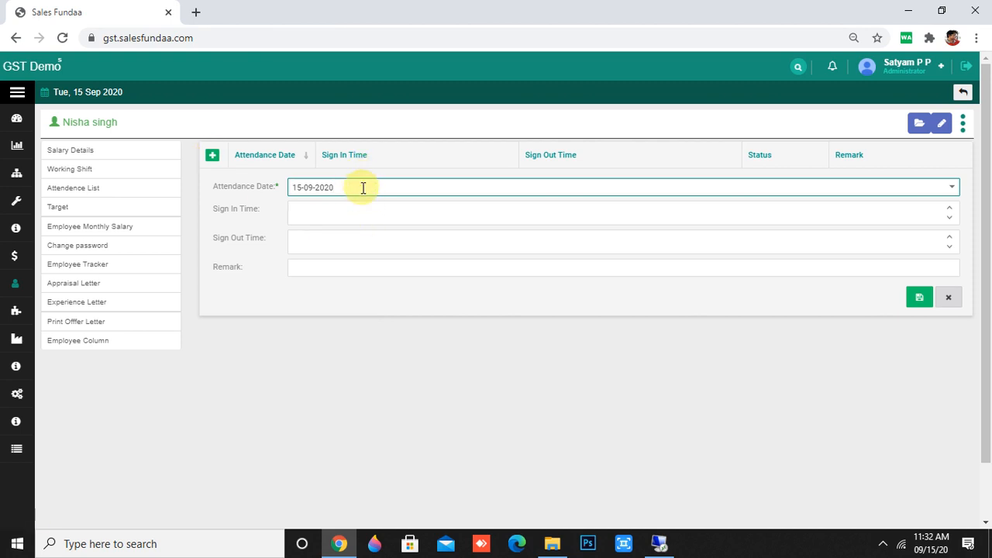
{"action": "left_click", "coordinate": [347, 222]}
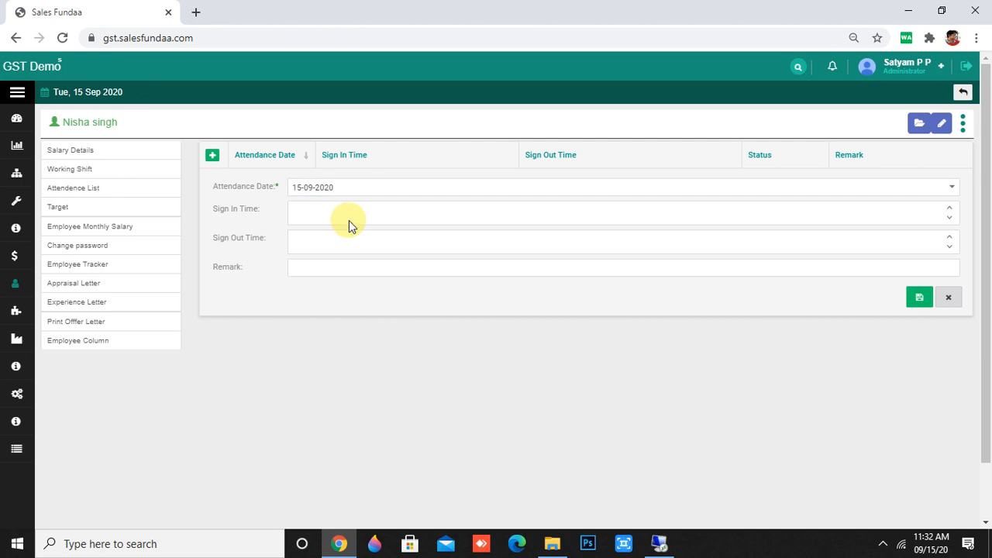
{"action": "type", "text": "04:00 AM"}
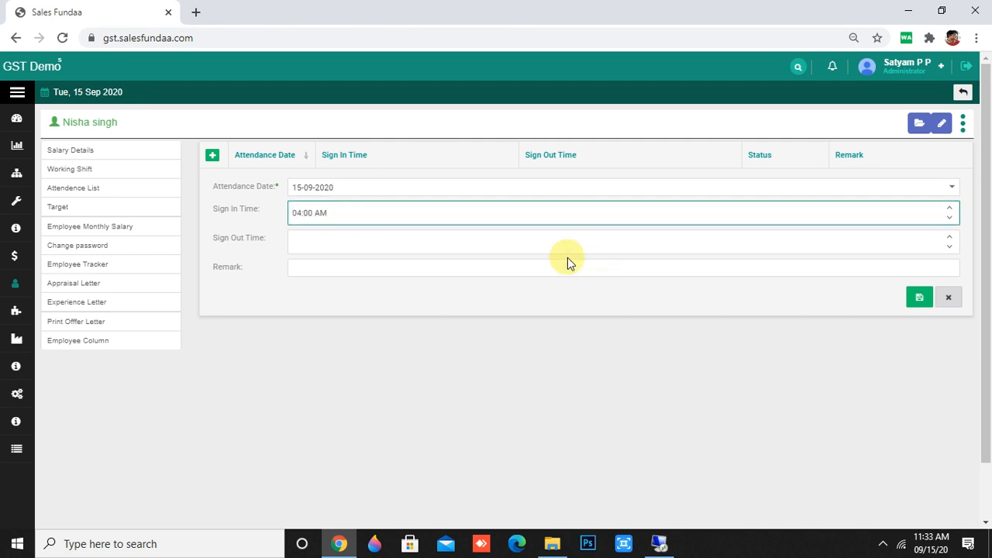
{"action": "type", "text": "p"}
{"action": "left_click", "coordinate": [389, 246]}
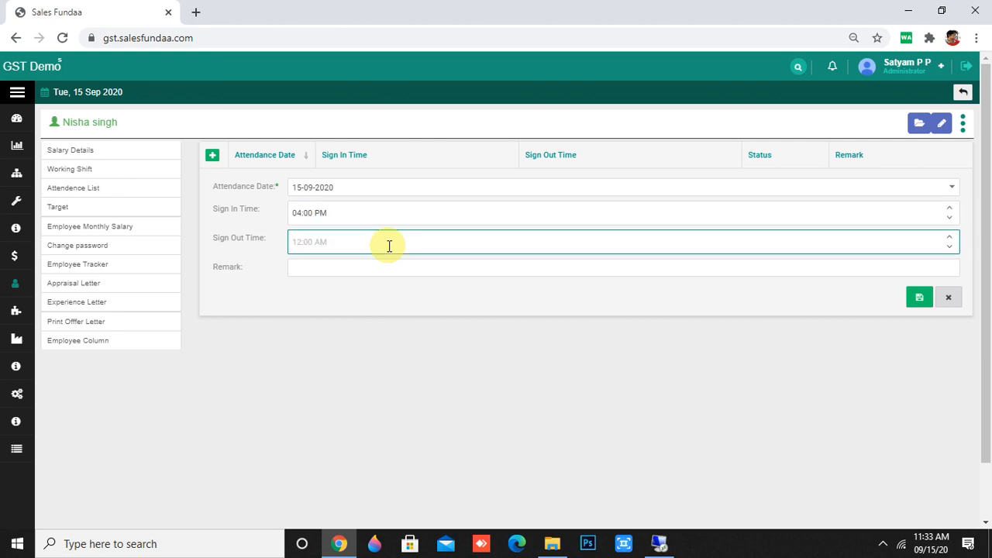
{"action": "type", "text": "10:00 AM"}
{"action": "left_click", "coordinate": [336, 242]}
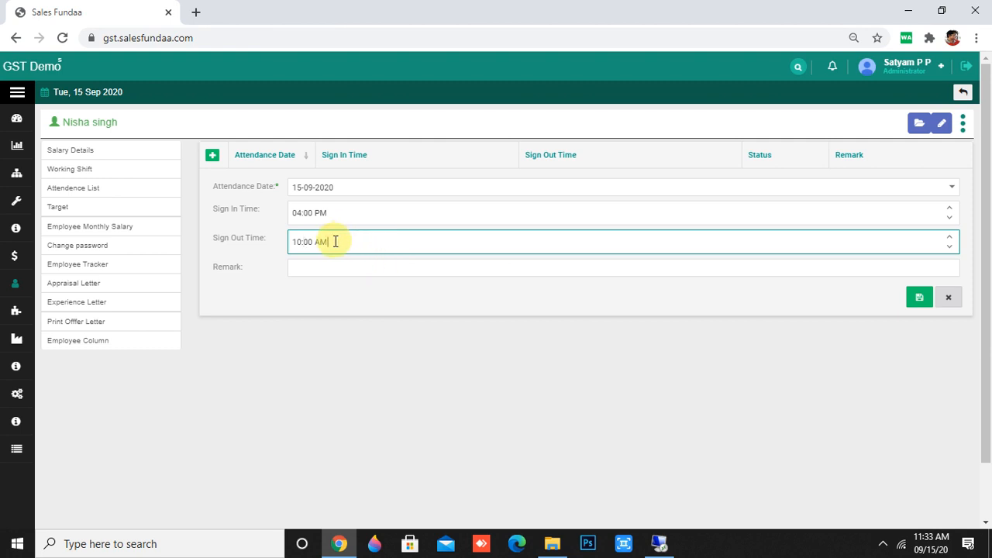
{"action": "key", "text": "p"}
{"action": "left_click", "coordinate": [326, 213]}
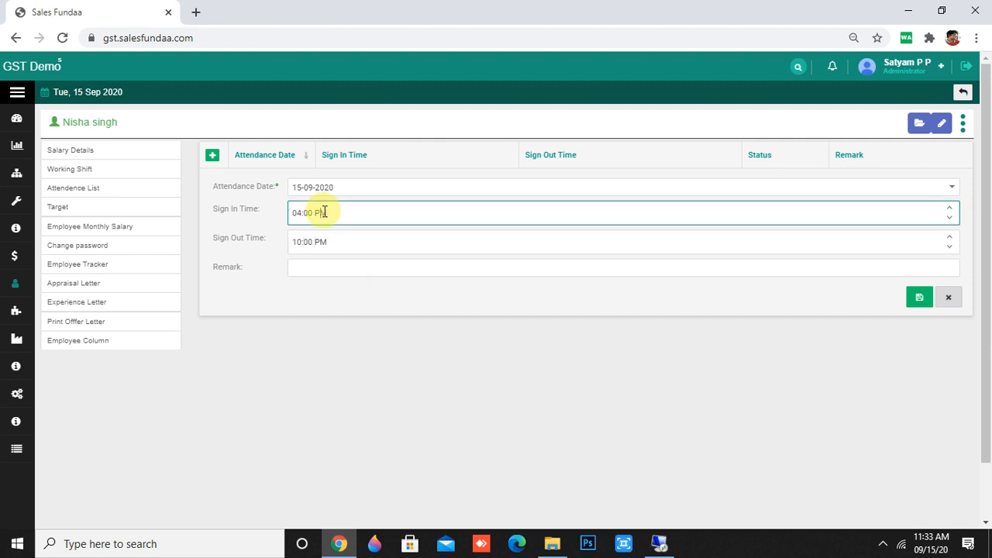
{"action": "left_click", "coordinate": [332, 268]}
{"action": "type", "text": "fdfghgjggh"}
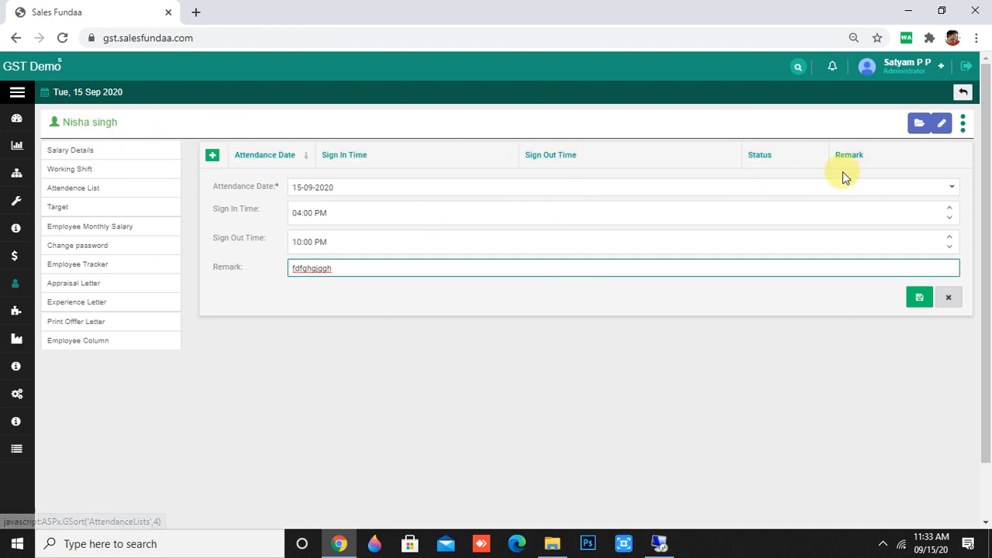
Edit the employee's targets, setting AttendMeeting to 4 and NewLead to 15.
{"action": "left_click", "coordinate": [80, 209]}
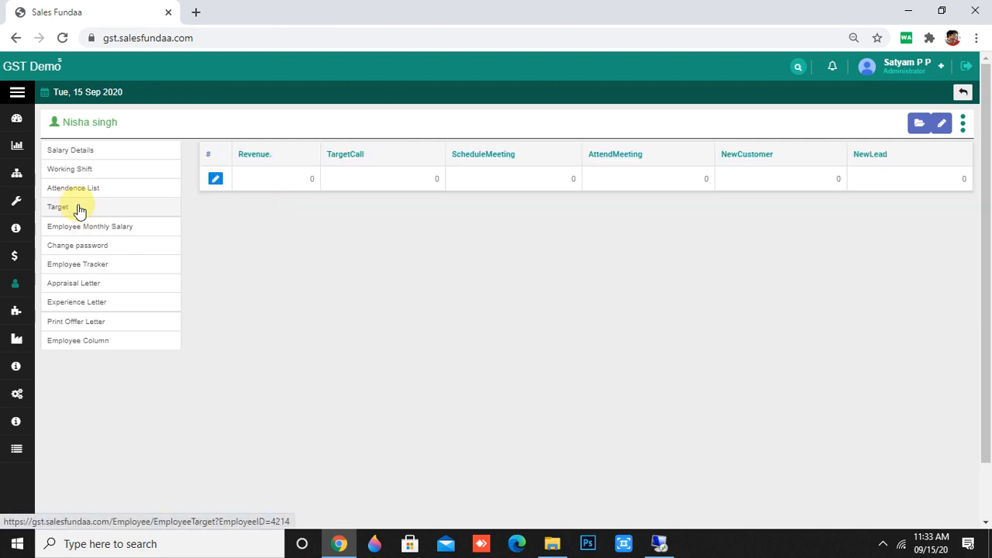
{"action": "left_click", "coordinate": [215, 180]}
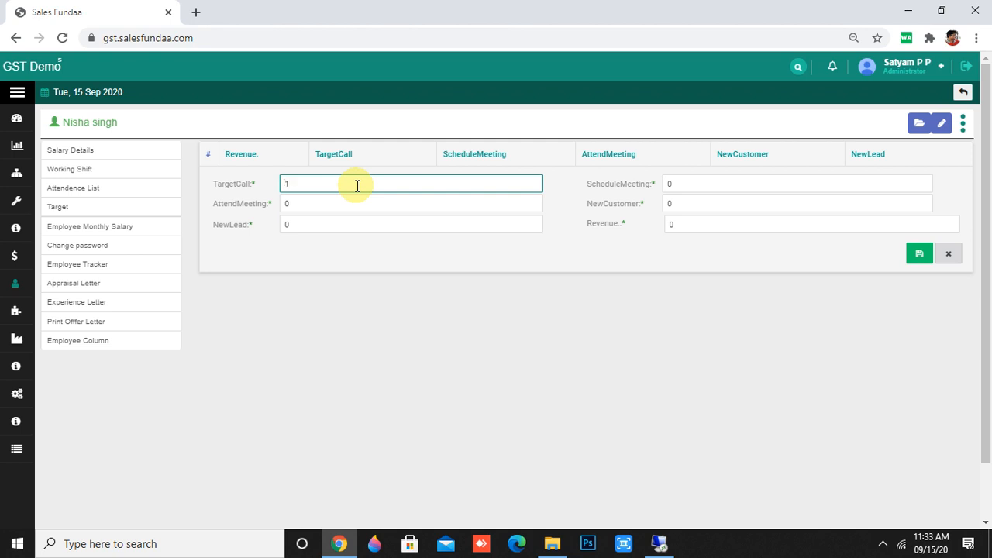
{"action": "left_click", "coordinate": [333, 204]}
{"action": "key", "text": "BackSpace"}
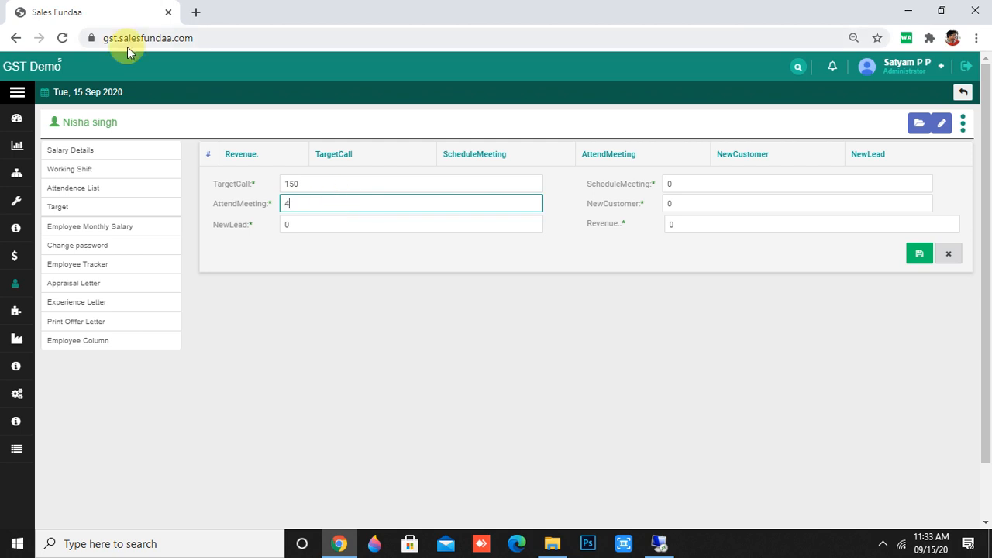
{"action": "left_click", "coordinate": [336, 224]}
{"action": "key", "text": "BackSpace"}
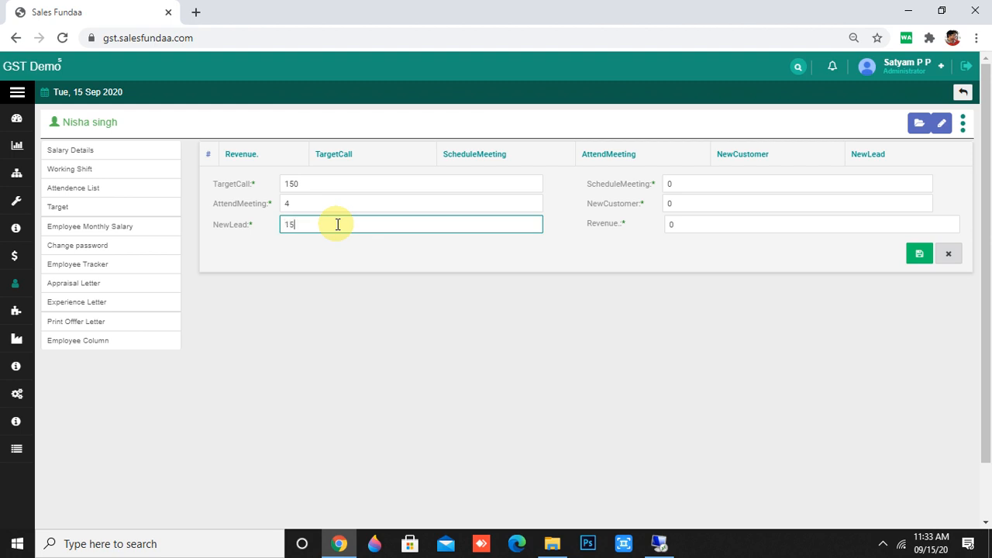
{"action": "type", "text": "15"}
Set ScheduleMeeting 5, NewCustomer 3 and Revenue 50000, then save the targets.
{"action": "left_click", "coordinate": [682, 183]}
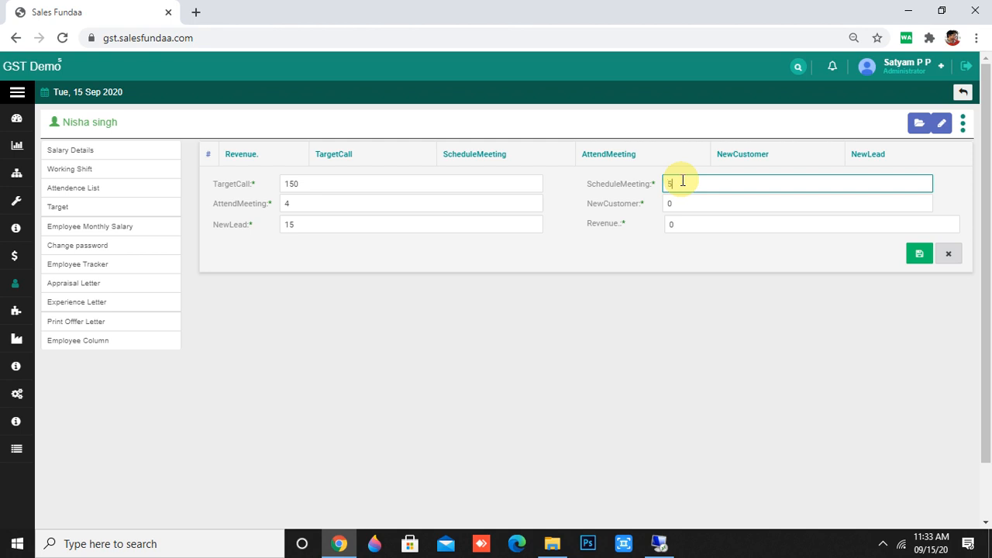
{"action": "type", "text": "5"}
{"action": "left_click", "coordinate": [705, 201]}
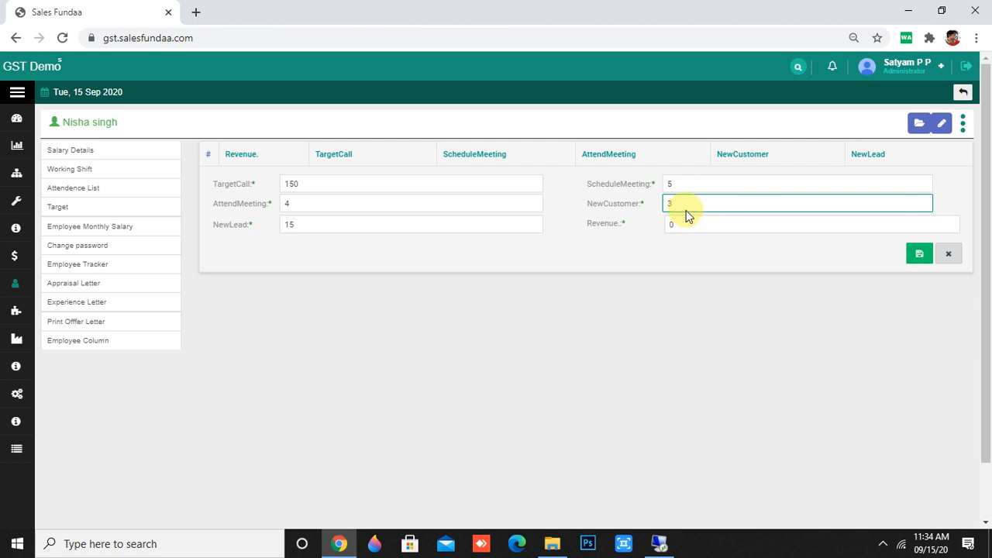
{"action": "left_click", "coordinate": [678, 225]}
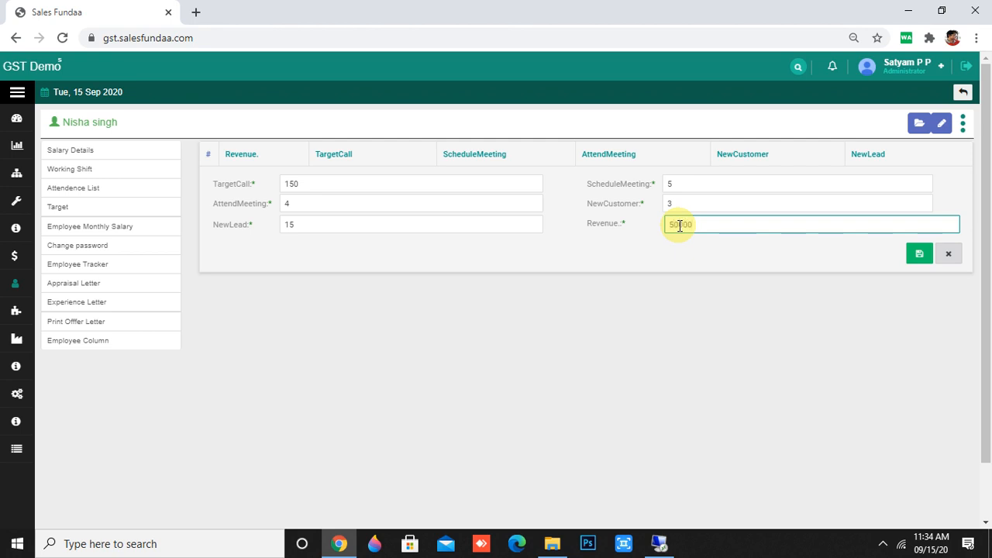
{"action": "left_click", "coordinate": [772, 343]}
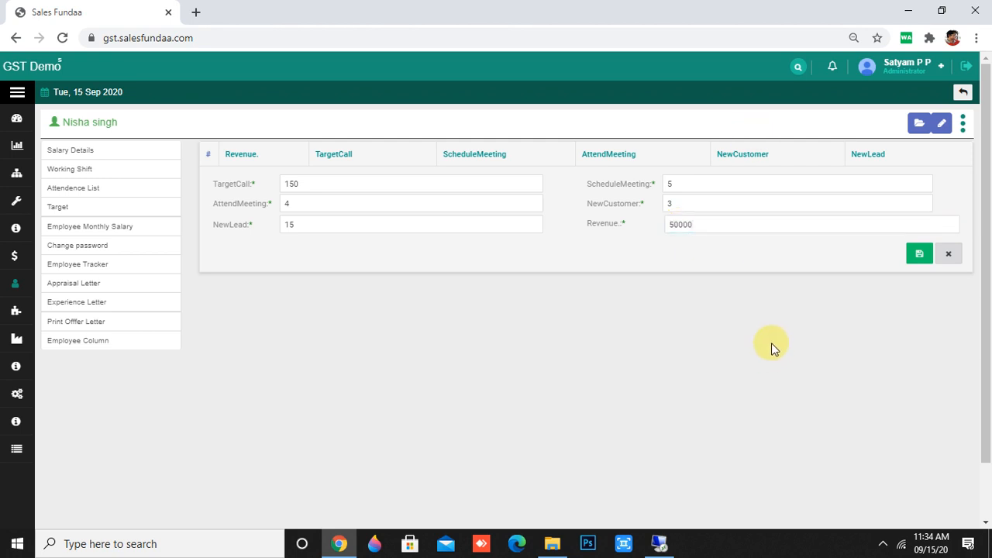
{"action": "left_click", "coordinate": [915, 255]}
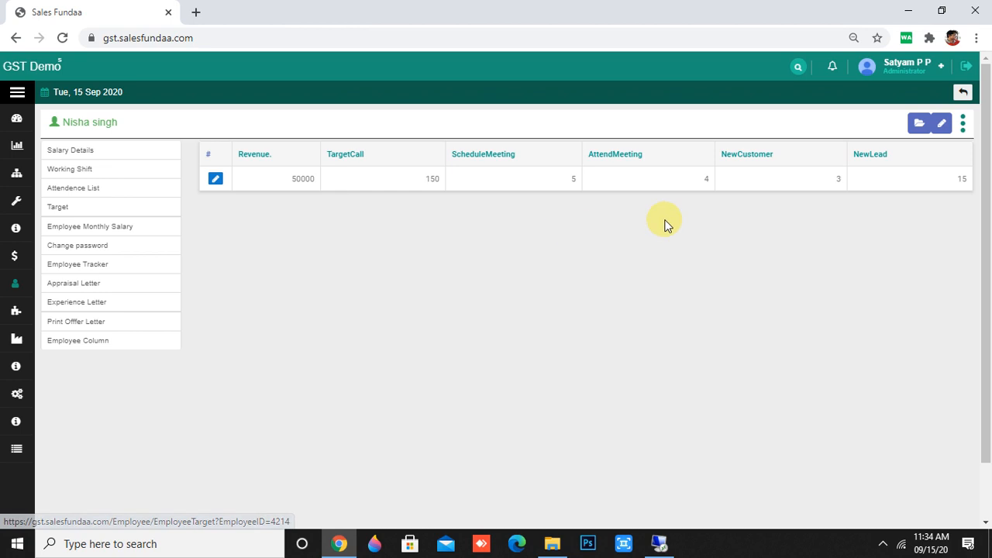
Start a new offer letter dated 15 Sep 2020 with due date 15 Oct 2020.
{"action": "left_click", "coordinate": [963, 123]}
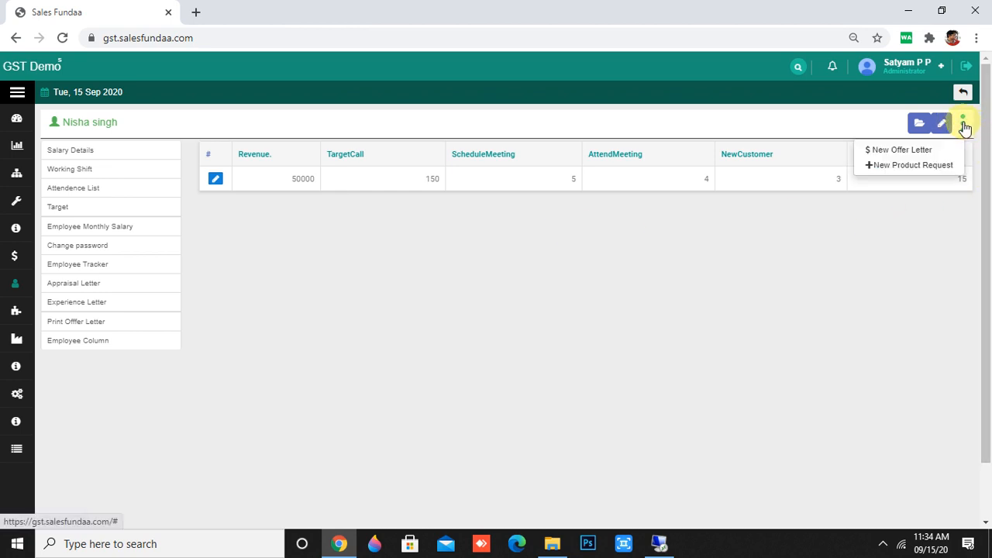
{"action": "left_click", "coordinate": [880, 147]}
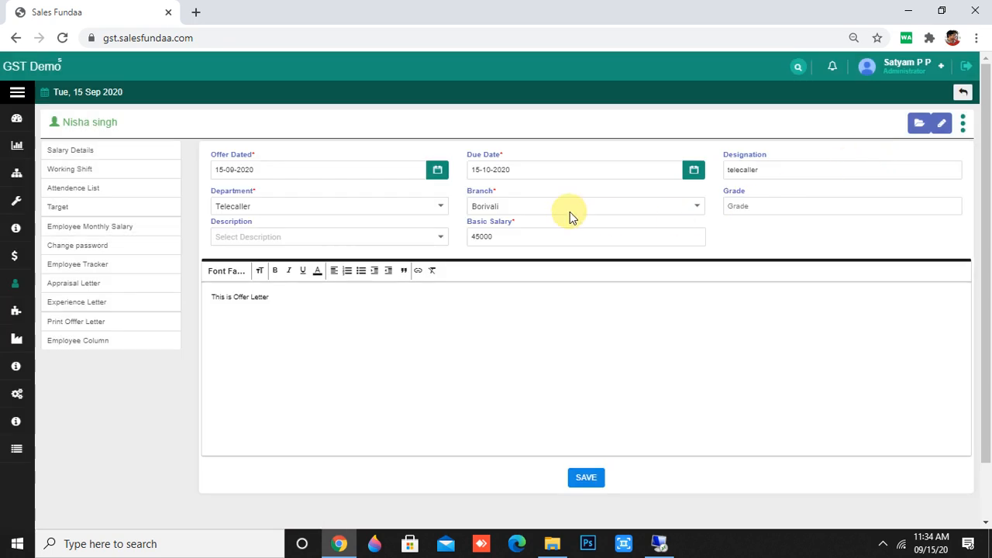
{"action": "left_click", "coordinate": [317, 169]}
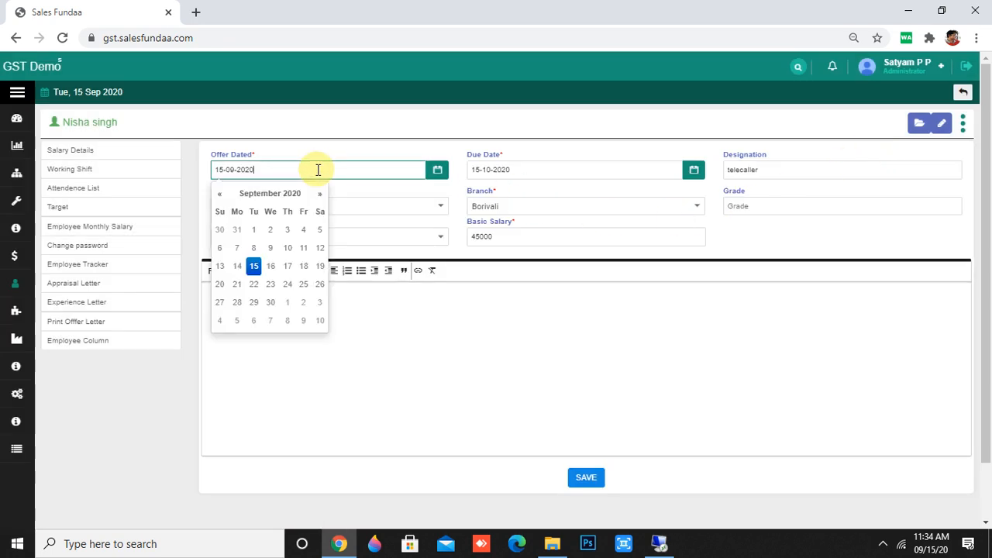
{"action": "left_click", "coordinate": [254, 262]}
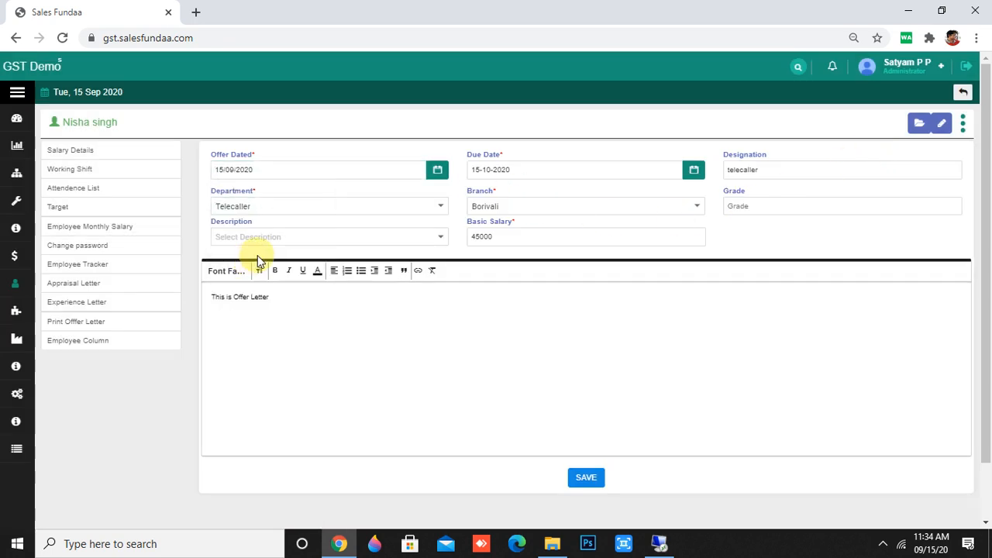
{"action": "left_click", "coordinate": [350, 173]}
{"action": "left_click", "coordinate": [532, 168]}
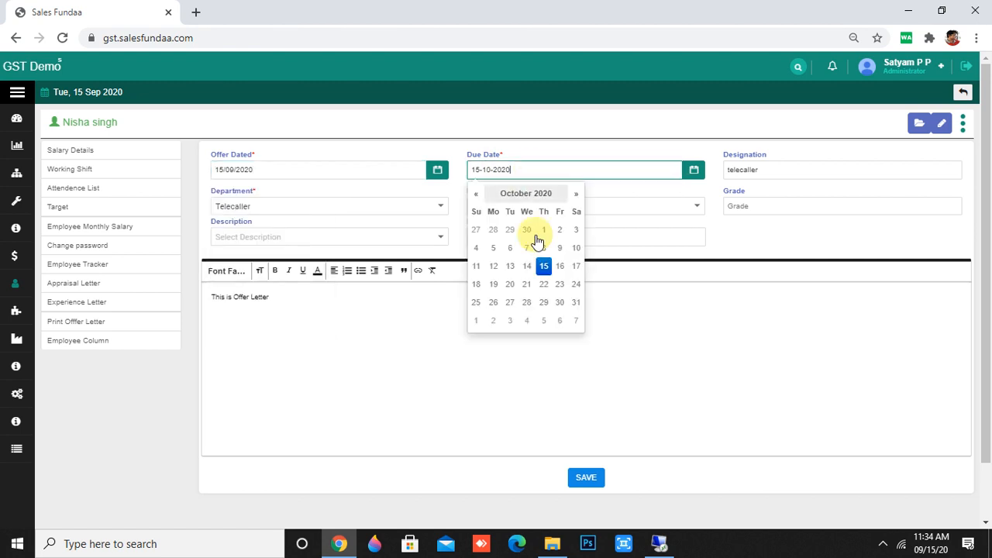
{"action": "left_click", "coordinate": [543, 266]}
Choose Telecaller at Borivali, save the offer letter, and open it for printing.
{"action": "left_click", "coordinate": [395, 214]}
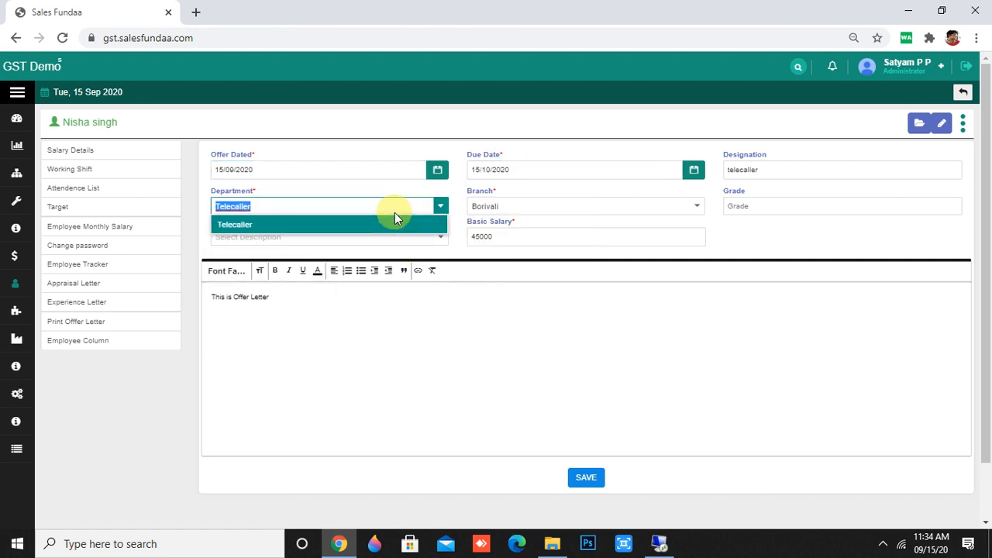
{"action": "left_click", "coordinate": [392, 221]}
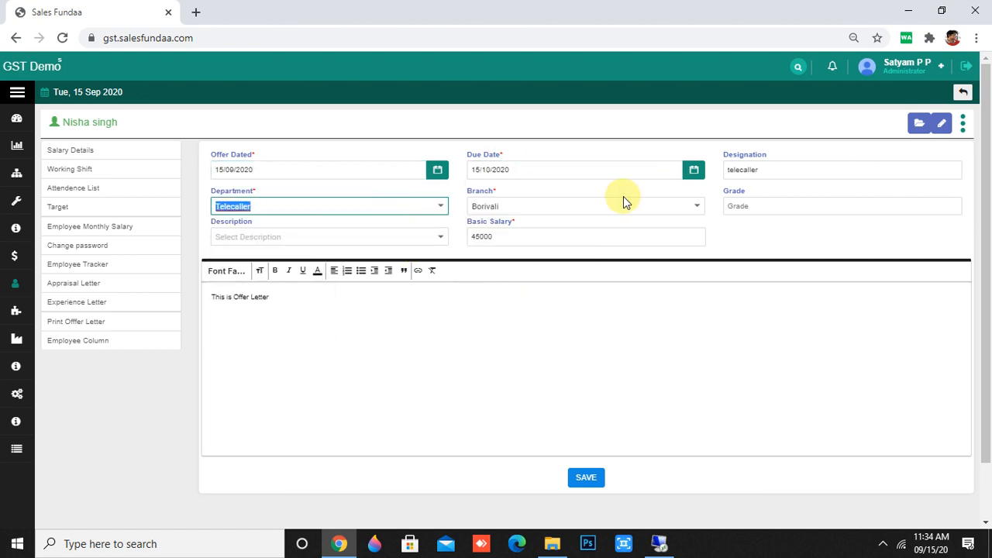
{"action": "left_click", "coordinate": [662, 203]}
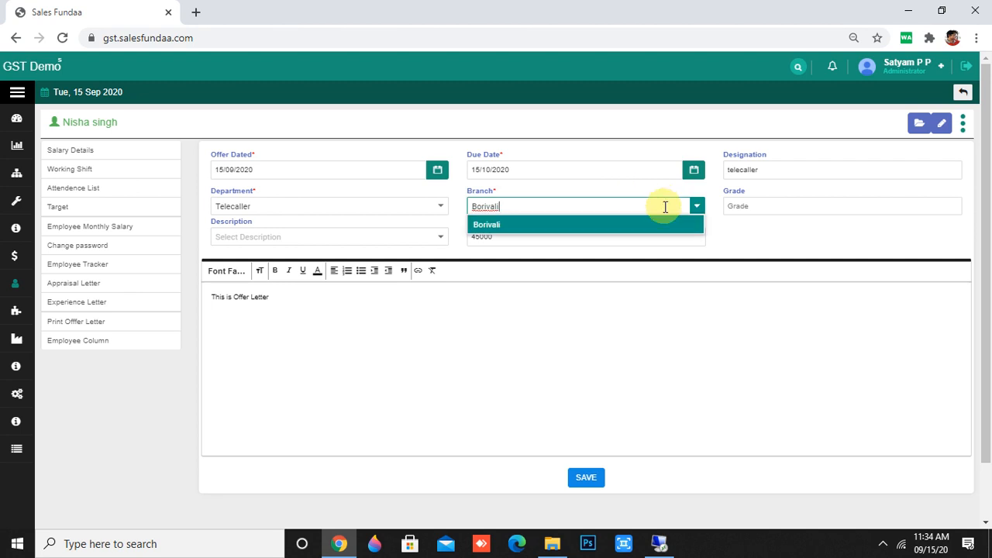
{"action": "left_click", "coordinate": [626, 232]}
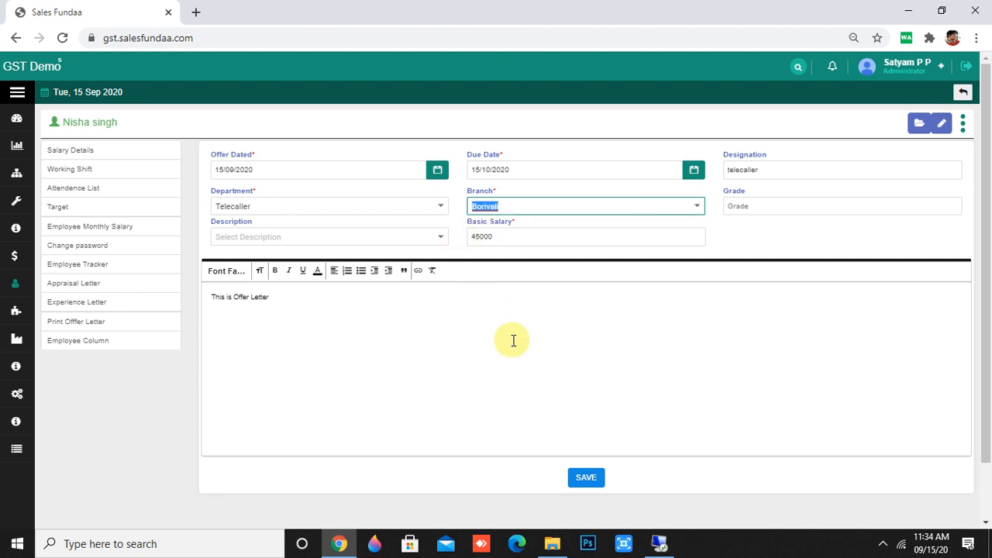
{"action": "scroll", "coordinate": [513, 340], "scroll_direction": "down", "scroll_amount": 1}
{"action": "left_click", "coordinate": [587, 416]}
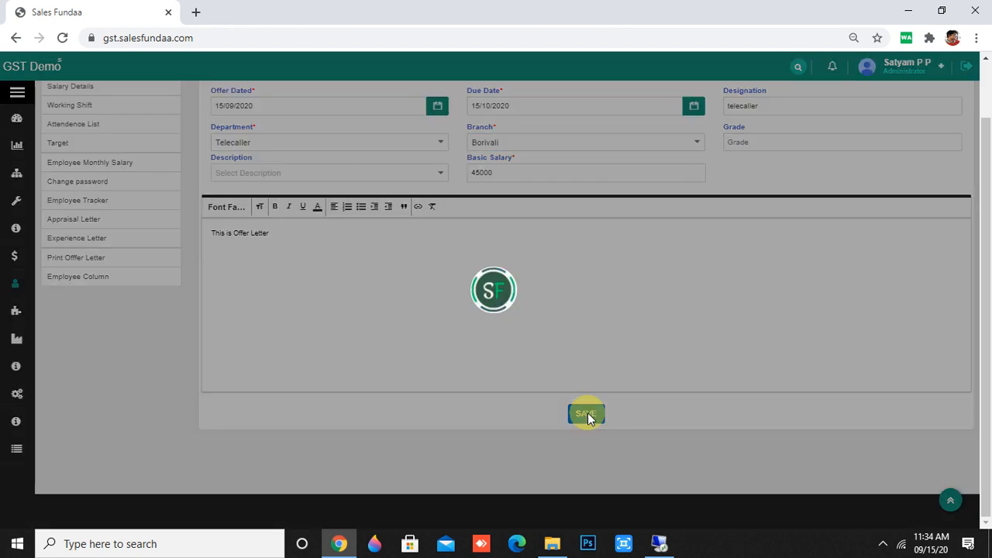
{"action": "left_click", "coordinate": [471, 362]}
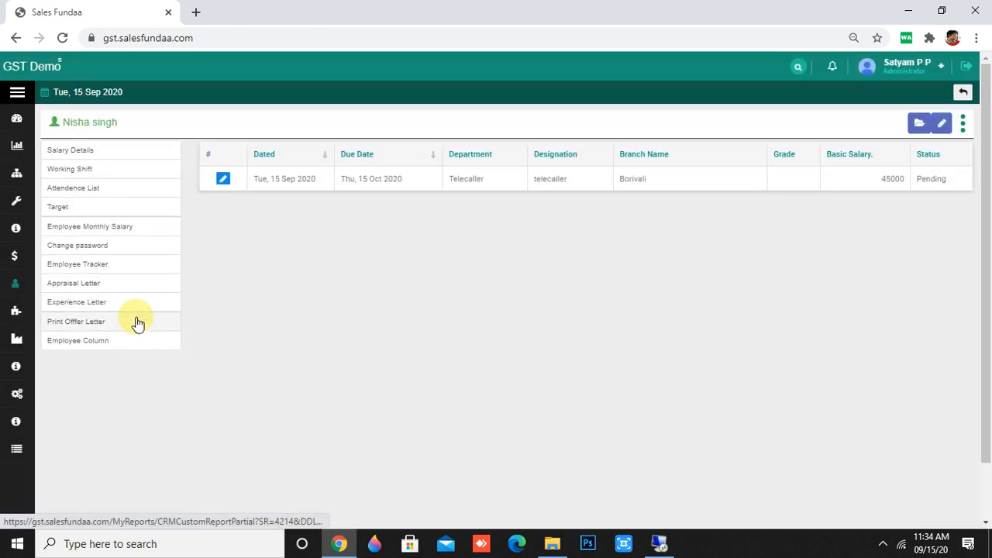
{"action": "left_click", "coordinate": [138, 322]}
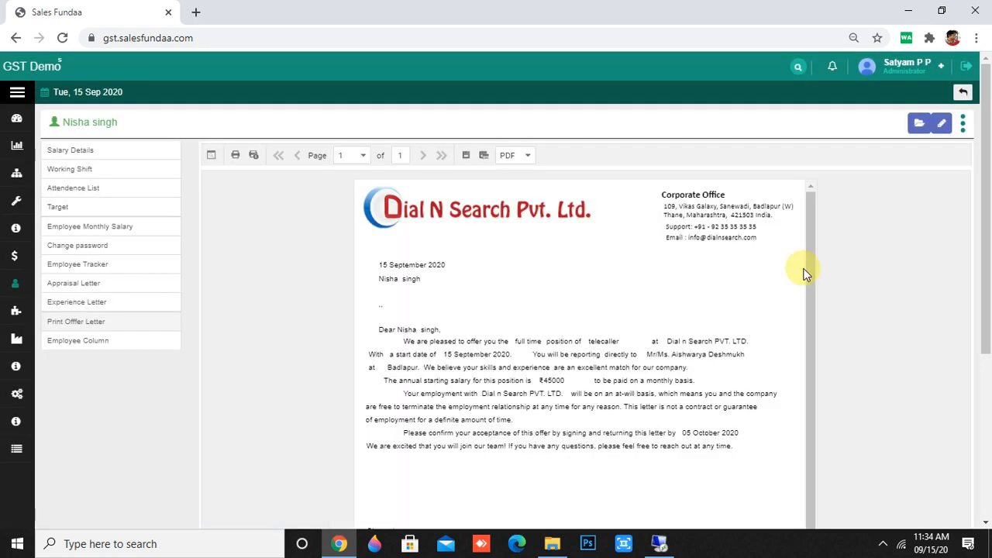
Scroll through the printable offer letter, then view the employee's empty My CRM documents list.
{"action": "scroll", "coordinate": [766, 315], "scroll_direction": "down", "scroll_amount": 1}
{"action": "scroll", "coordinate": [765, 325], "scroll_direction": "down", "scroll_amount": 4}
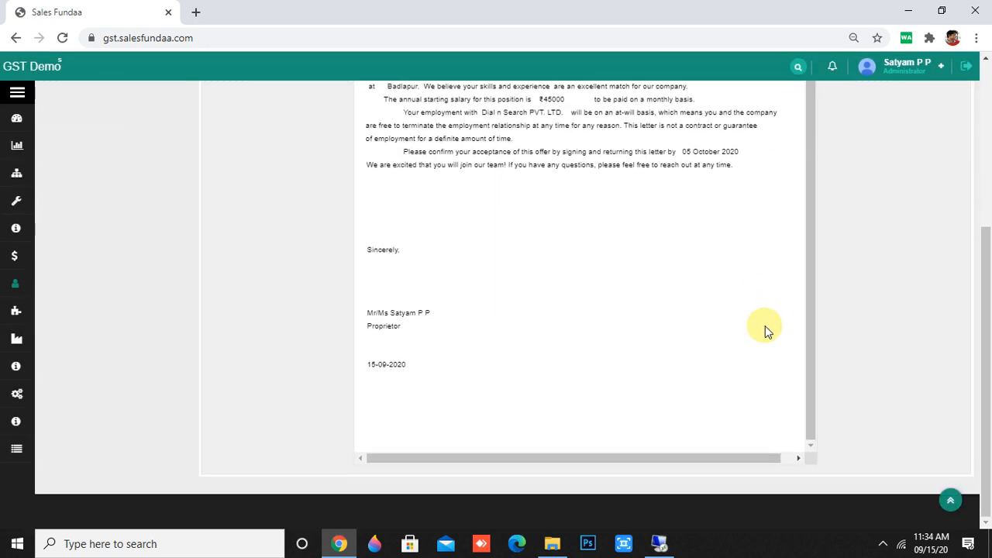
{"action": "scroll", "coordinate": [764, 326], "scroll_direction": "up", "scroll_amount": 1}
{"action": "scroll", "coordinate": [950, 241], "scroll_direction": "up", "scroll_amount": 4}
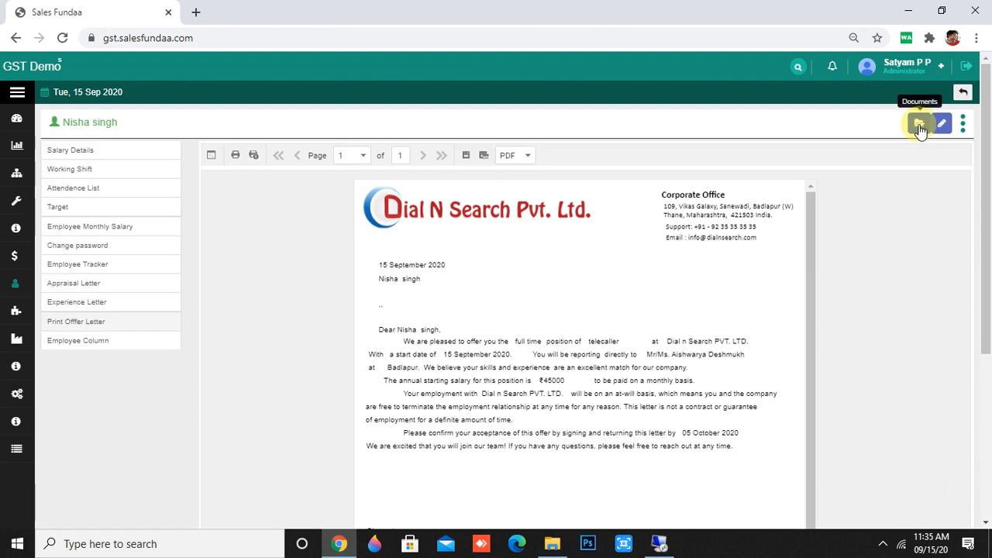
{"action": "left_click", "coordinate": [920, 127]}
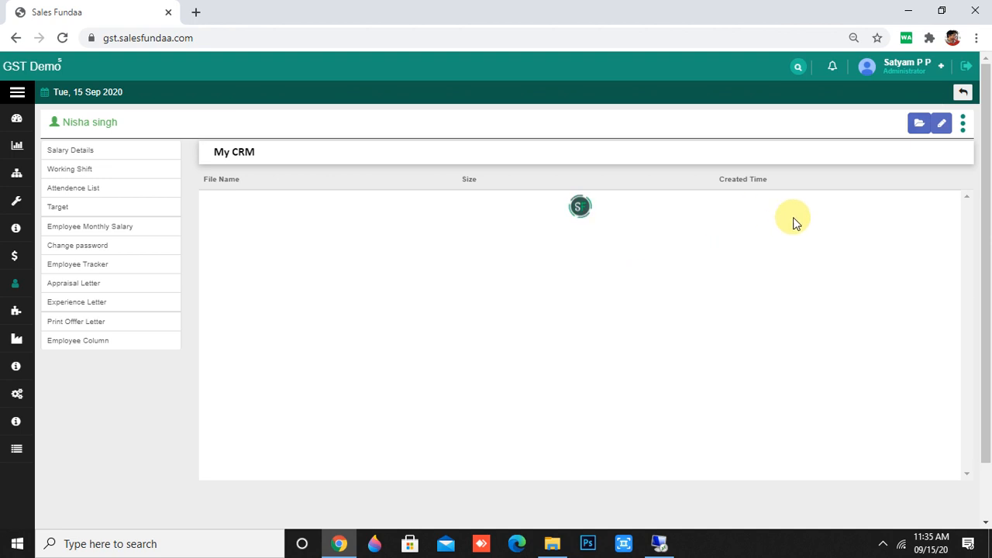
{"action": "scroll", "coordinate": [861, 370], "scroll_direction": "down", "scroll_amount": 1}
{"action": "scroll", "coordinate": [861, 369], "scroll_direction": "up", "scroll_amount": 1}
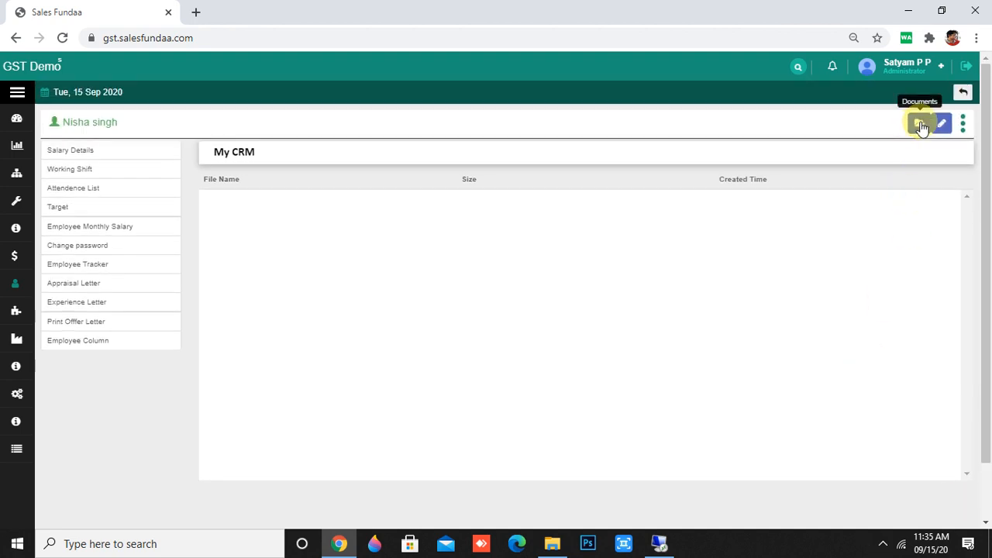
Look at the change-password form and Employee Tracker, then preview the Dial N Search appraisal letter.
{"action": "left_click", "coordinate": [113, 254]}
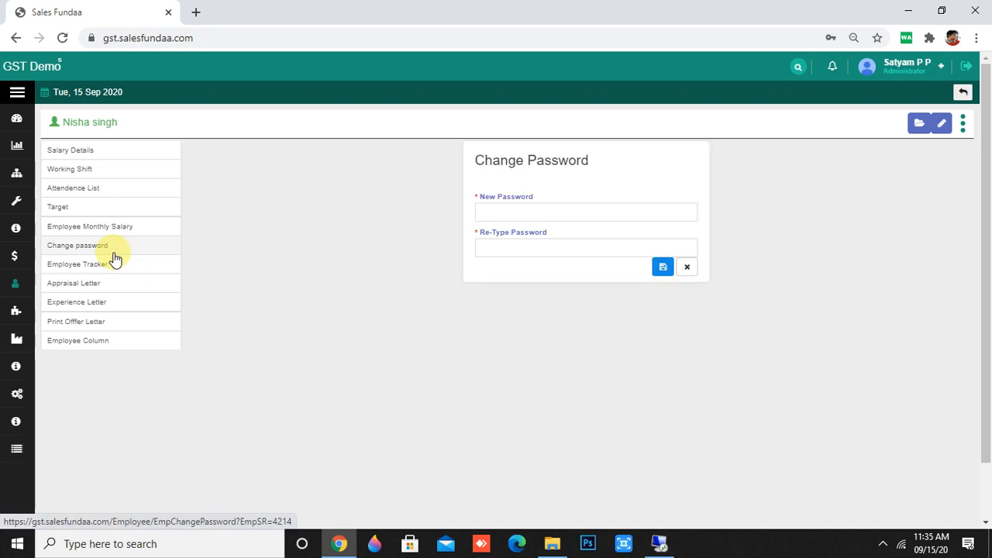
{"action": "left_click", "coordinate": [531, 204]}
{"action": "left_click", "coordinate": [444, 227]}
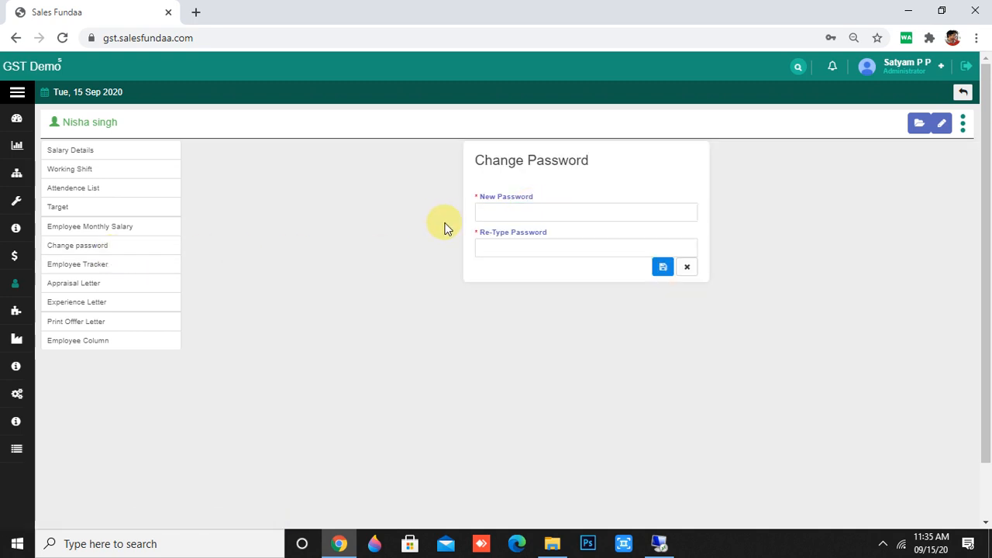
{"action": "left_click", "coordinate": [555, 247]}
{"action": "left_click", "coordinate": [350, 255]}
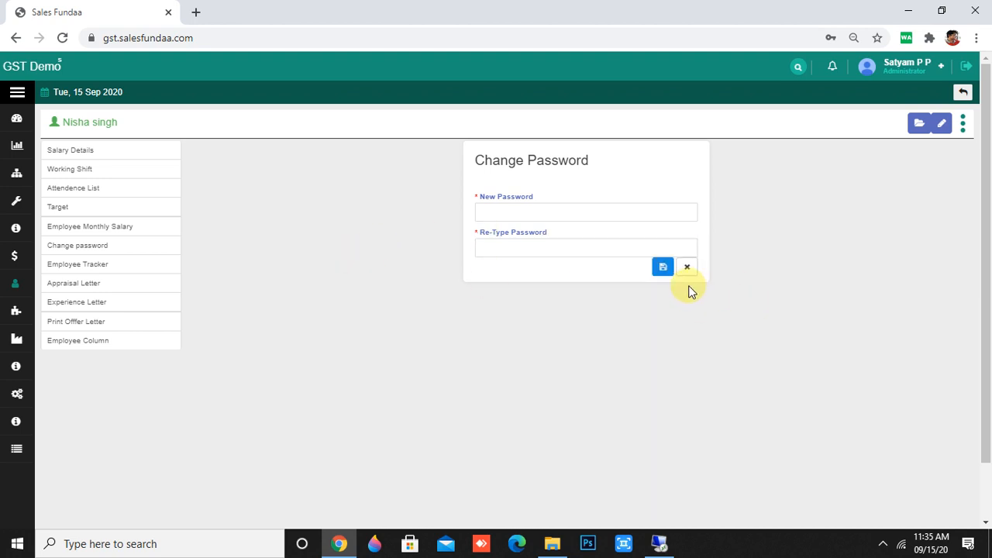
{"action": "left_click", "coordinate": [127, 261]}
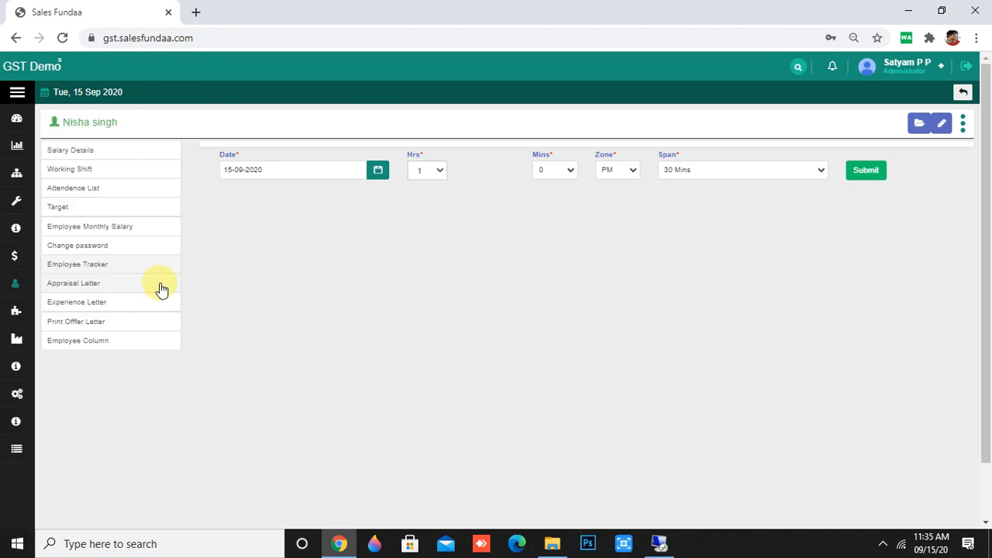
{"action": "left_click", "coordinate": [114, 281]}
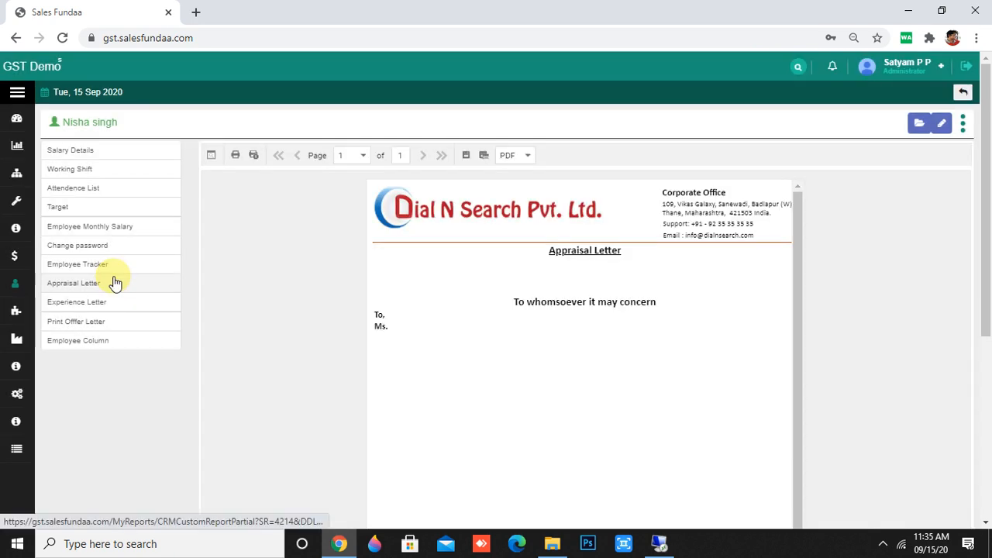
{"action": "left_click", "coordinate": [508, 155]}
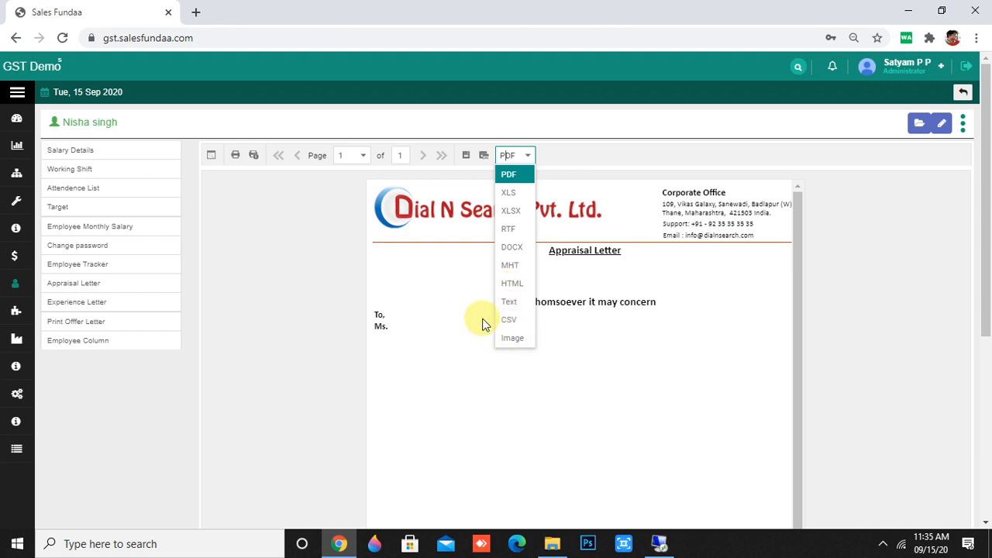
{"action": "scroll", "coordinate": [418, 255], "scroll_direction": "down", "scroll_amount": 1}
{"action": "scroll", "coordinate": [435, 306], "scroll_direction": "up", "scroll_amount": 1}
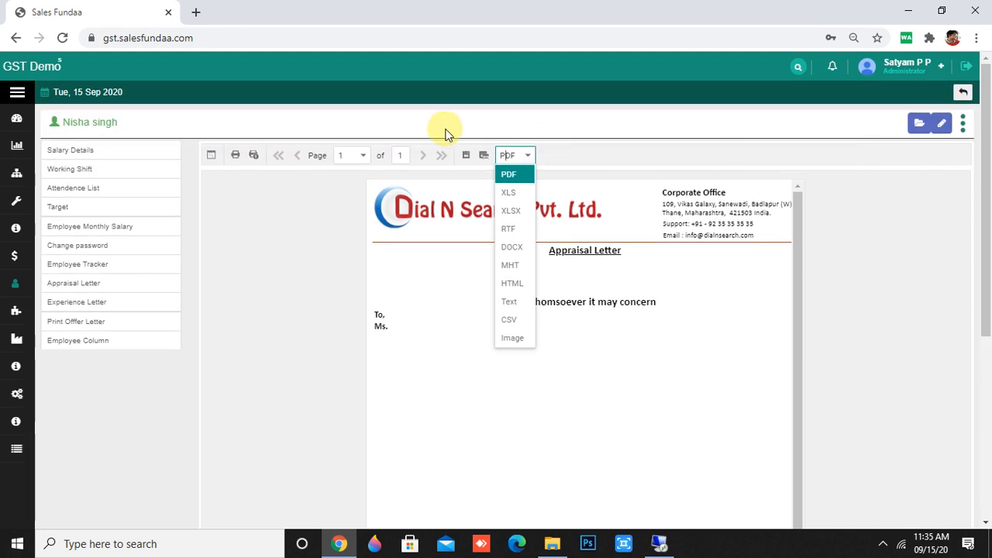
{"action": "left_click", "coordinate": [308, 234]}
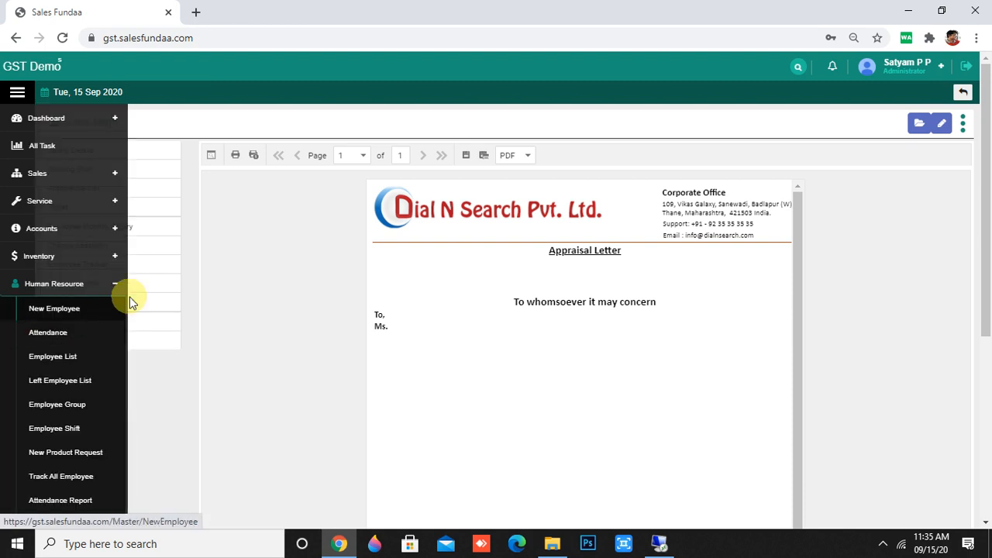
{"action": "scroll", "coordinate": [446, 337], "scroll_direction": "down", "scroll_amount": 2}
{"action": "scroll", "coordinate": [446, 336], "scroll_direction": "up", "scroll_amount": 2}
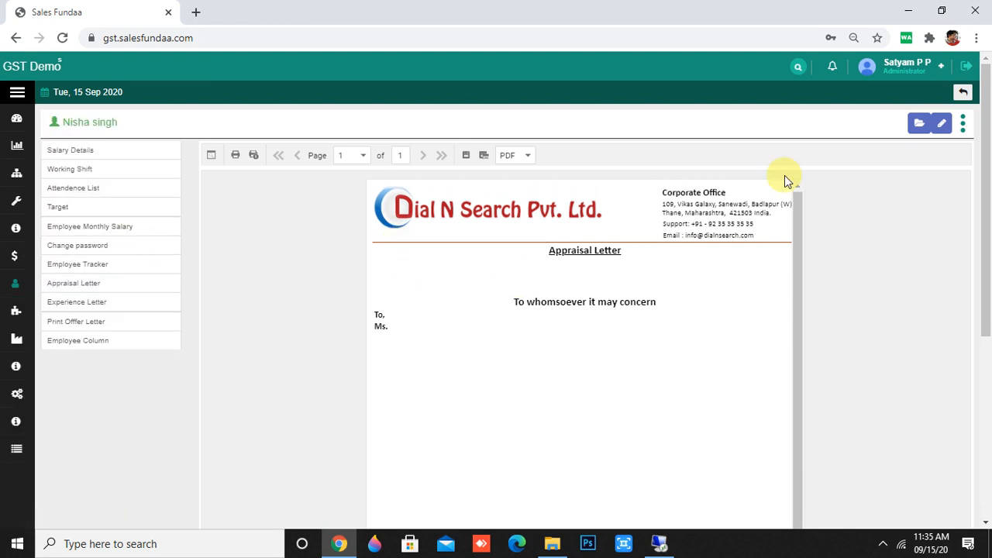
Open the employee's details for editing and save them, confirming the success message.
{"action": "left_click", "coordinate": [940, 124]}
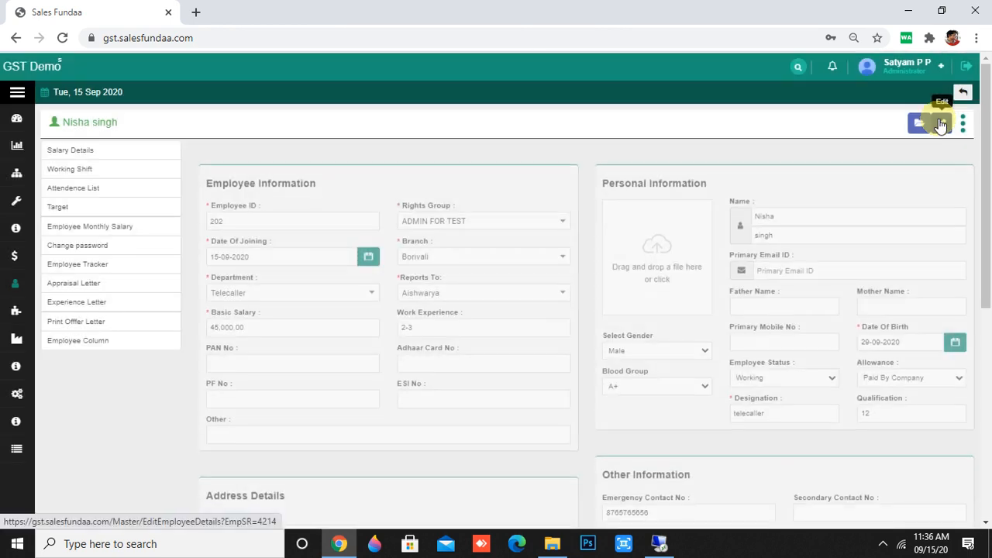
{"action": "scroll", "coordinate": [747, 235], "scroll_direction": "down", "scroll_amount": 5}
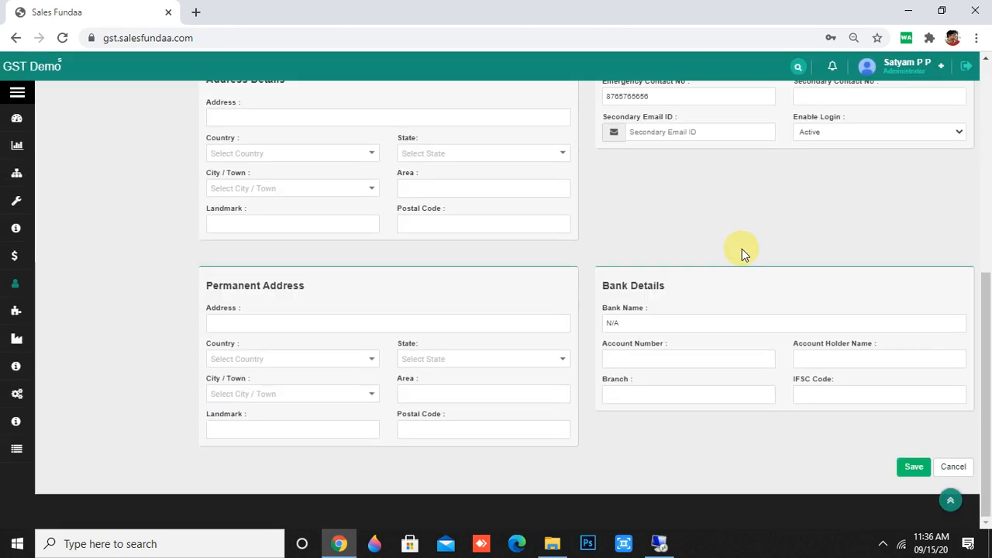
{"action": "left_click", "coordinate": [903, 469]}
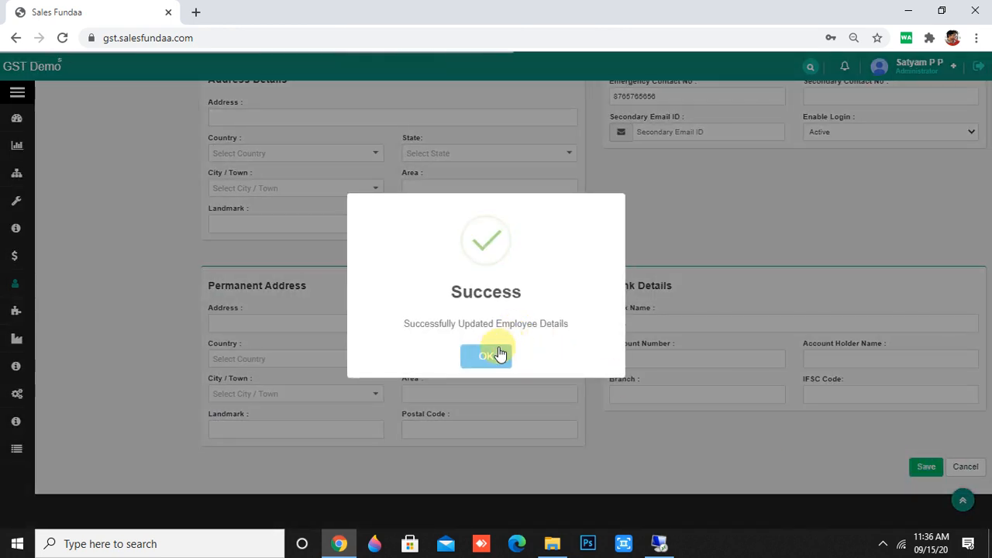
{"action": "left_click", "coordinate": [498, 354]}
Start a new product request from Human Resource > New Product Request.
{"action": "mouse_move", "coordinate": [44, 260]}
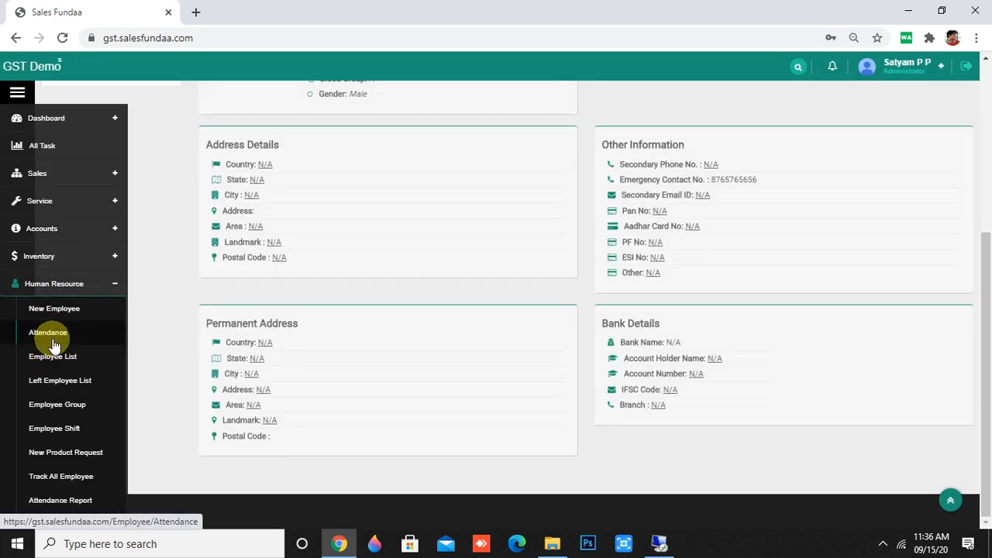
{"action": "scroll", "coordinate": [15, 434], "scroll_direction": "down", "scroll_amount": 2}
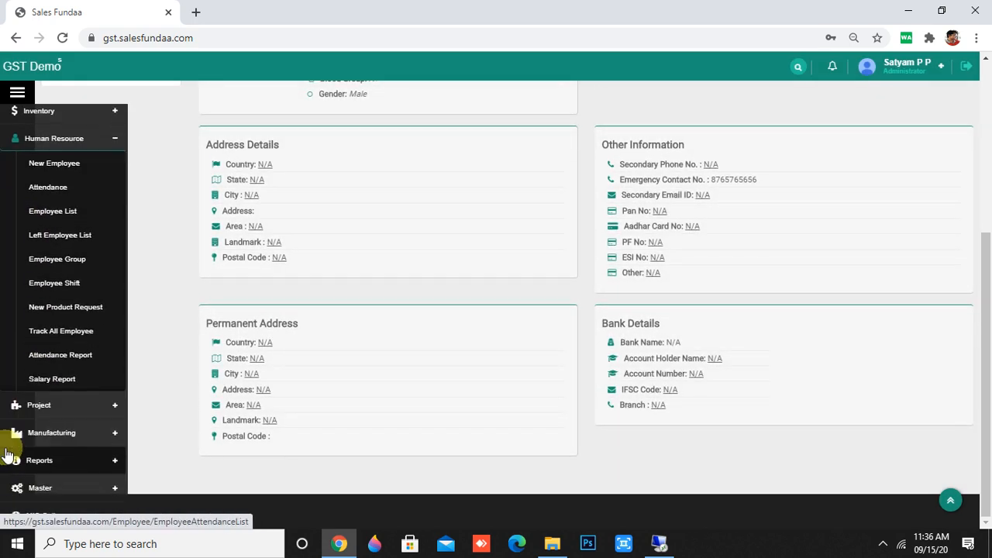
{"action": "left_click", "coordinate": [70, 306]}
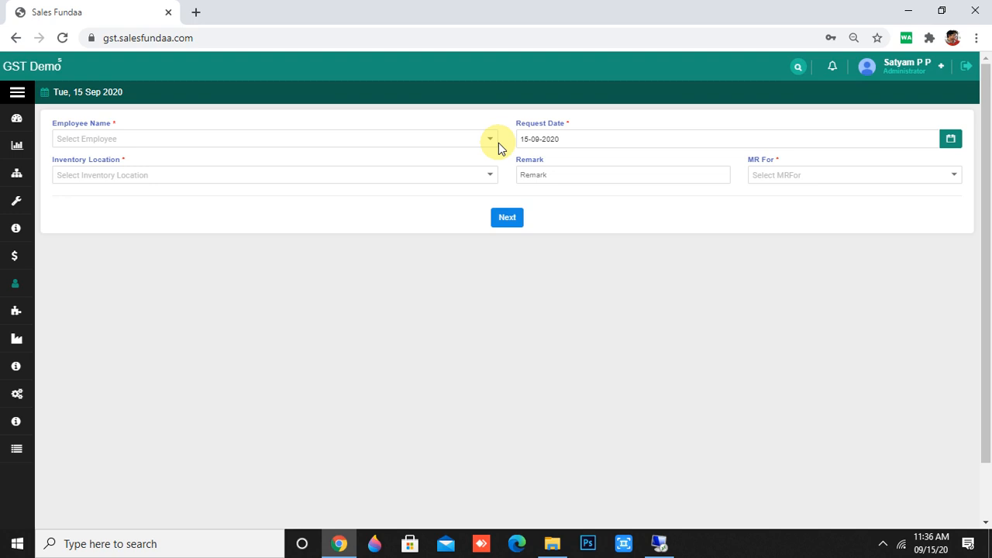
Choose the employee, Ahmedabad inventory location and Service MR type, then proceed to the product grid.
{"action": "left_click", "coordinate": [485, 138]}
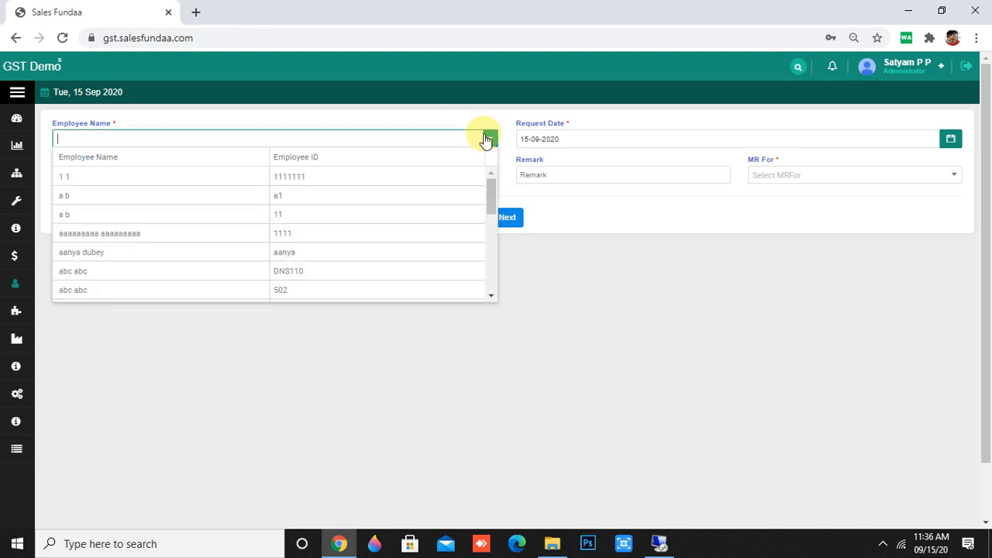
{"action": "left_click", "coordinate": [352, 252]}
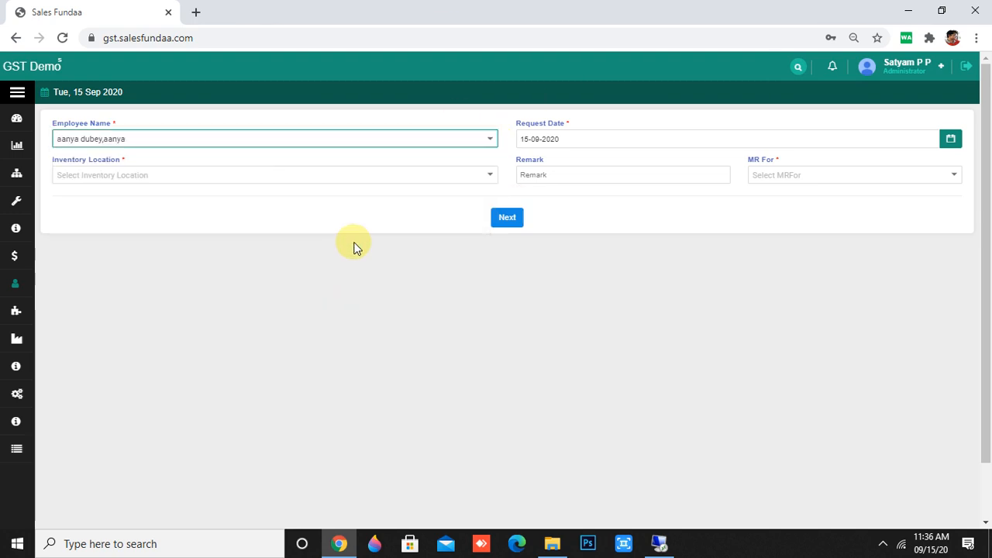
{"action": "left_click", "coordinate": [398, 174]}
{"action": "left_click", "coordinate": [365, 303]}
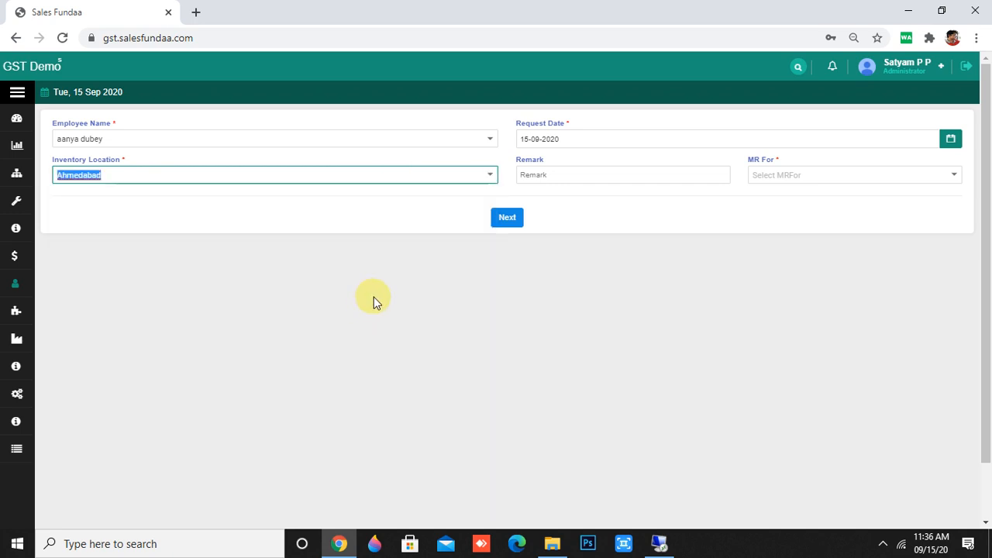
{"action": "left_click", "coordinate": [919, 174]}
{"action": "left_click", "coordinate": [845, 287]}
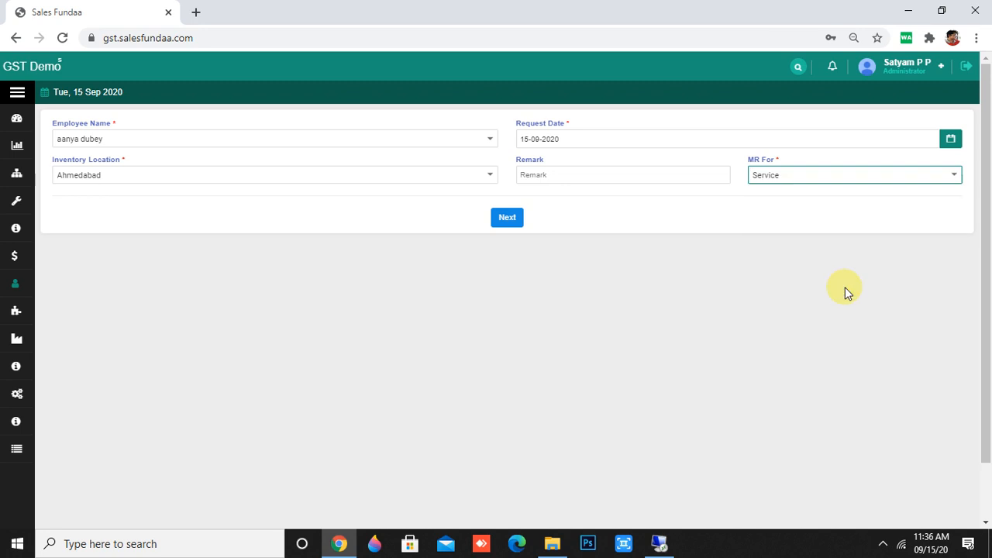
{"action": "left_click", "coordinate": [509, 215]}
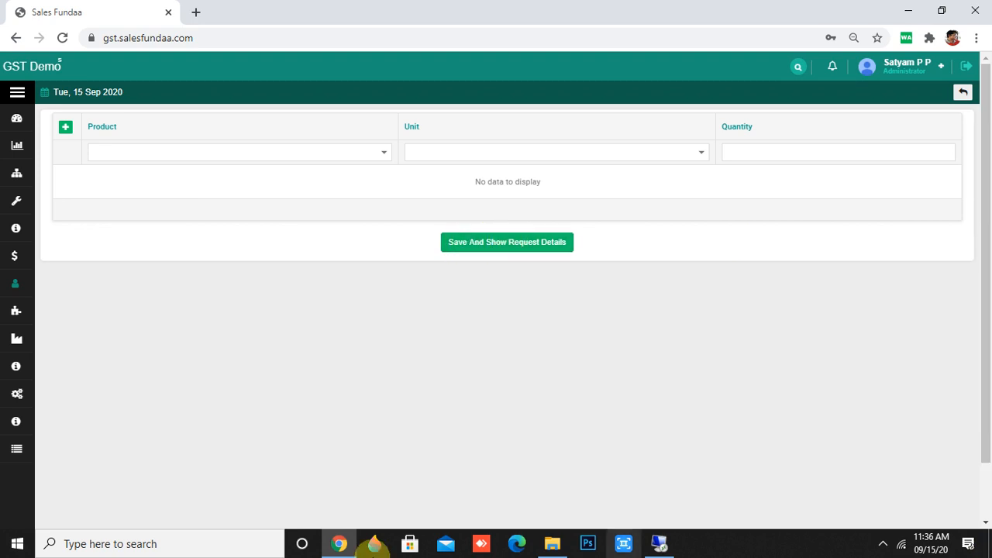
Add one OPPO MOB A37F GOLD (qty 1, nos) line and save the request to show its details.
{"action": "left_click", "coordinate": [65, 132]}
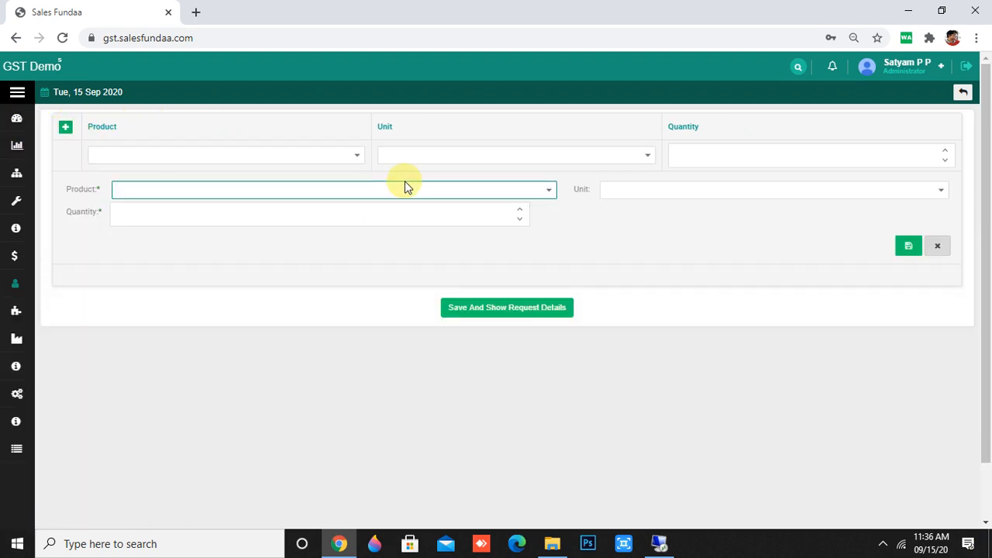
{"action": "left_click", "coordinate": [548, 189]}
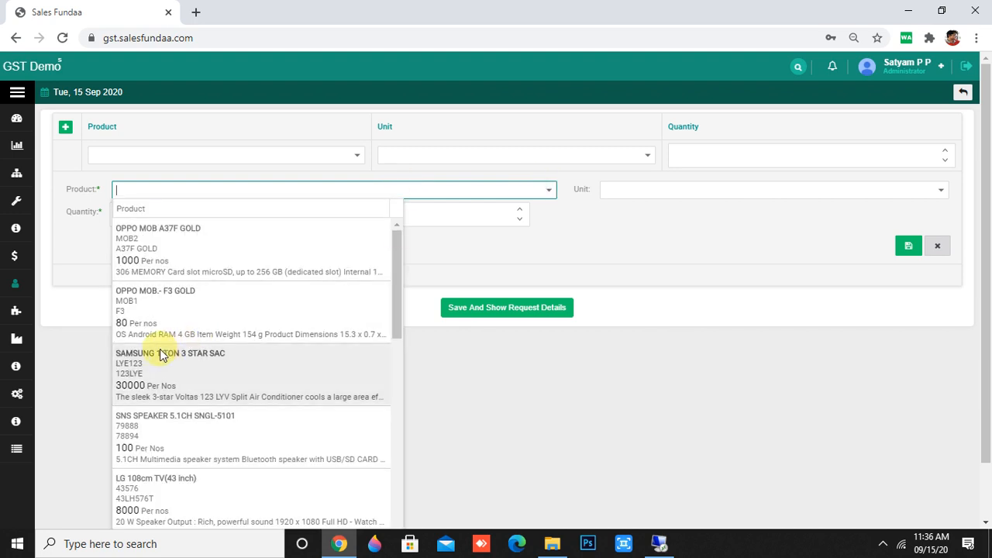
{"action": "left_click", "coordinate": [204, 232]}
{"action": "left_click", "coordinate": [908, 246]}
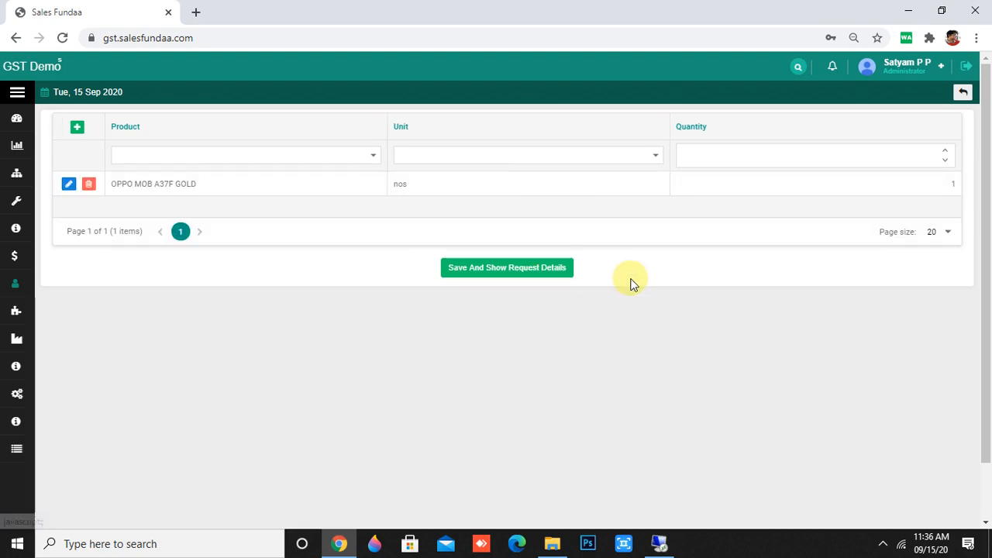
{"action": "left_click", "coordinate": [516, 264]}
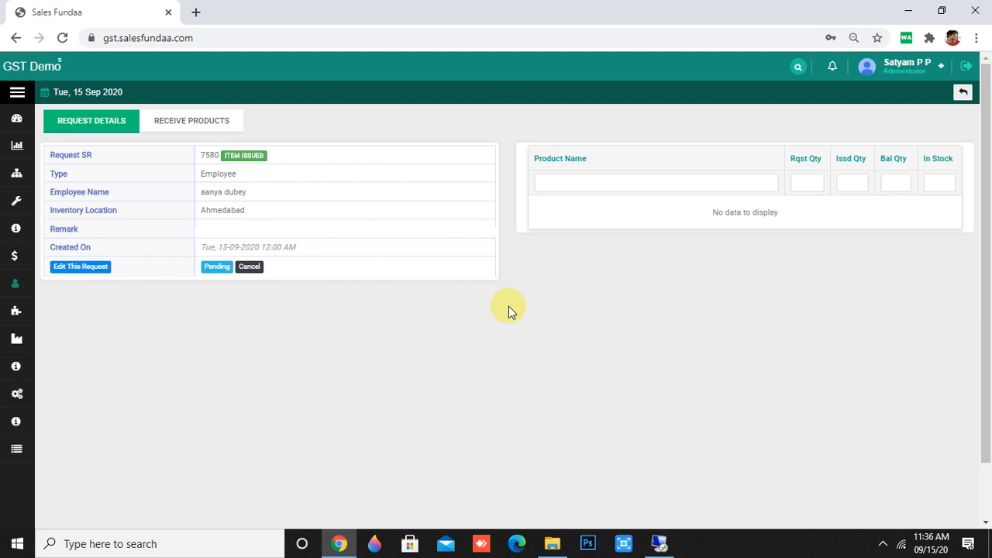
On Receive Products, record an issued quantity of 1 dated 15-09-2020 for OPPO MOB A37F GOLD.
{"action": "left_click", "coordinate": [164, 128]}
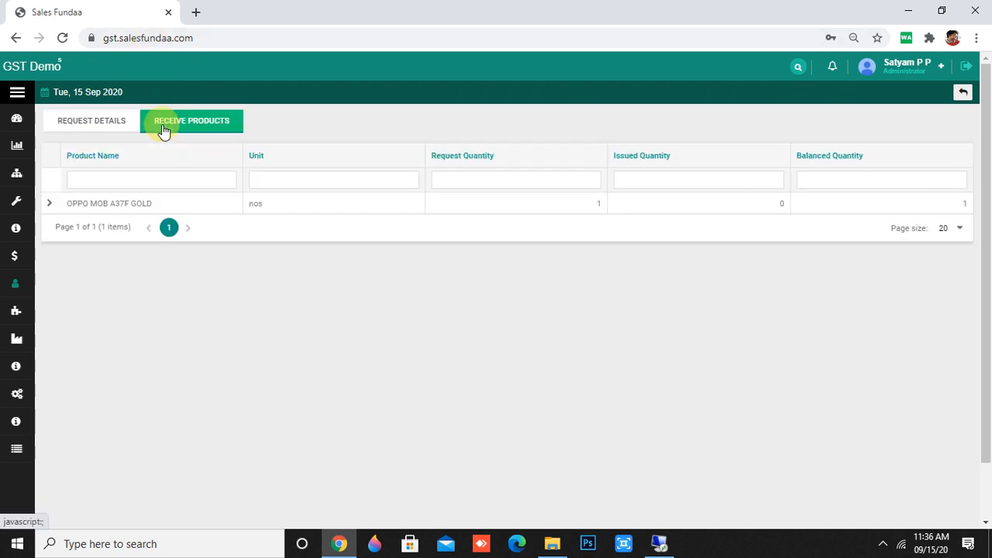
{"action": "left_click", "coordinate": [52, 204]}
{"action": "left_click", "coordinate": [51, 204]}
{"action": "left_click", "coordinate": [51, 203]}
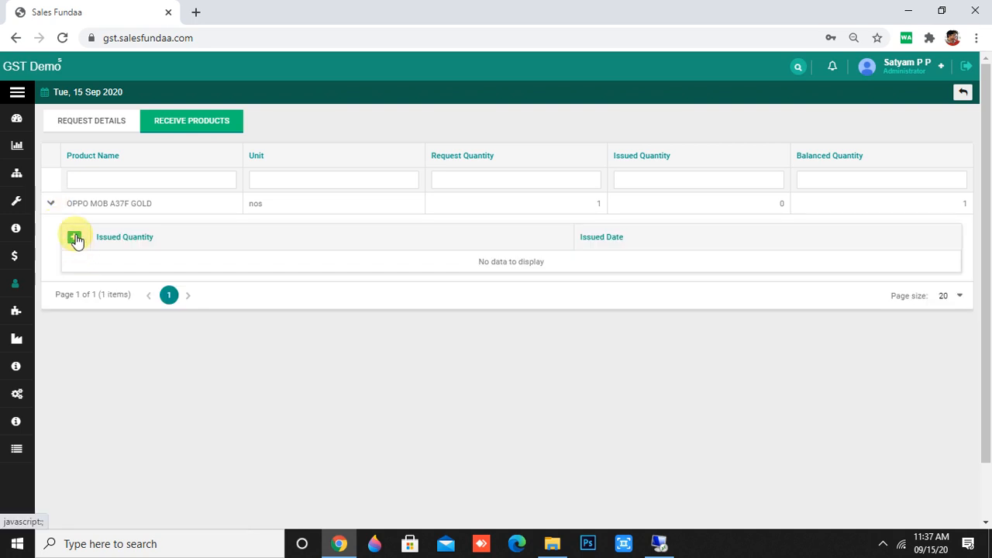
{"action": "left_click", "coordinate": [74, 237]}
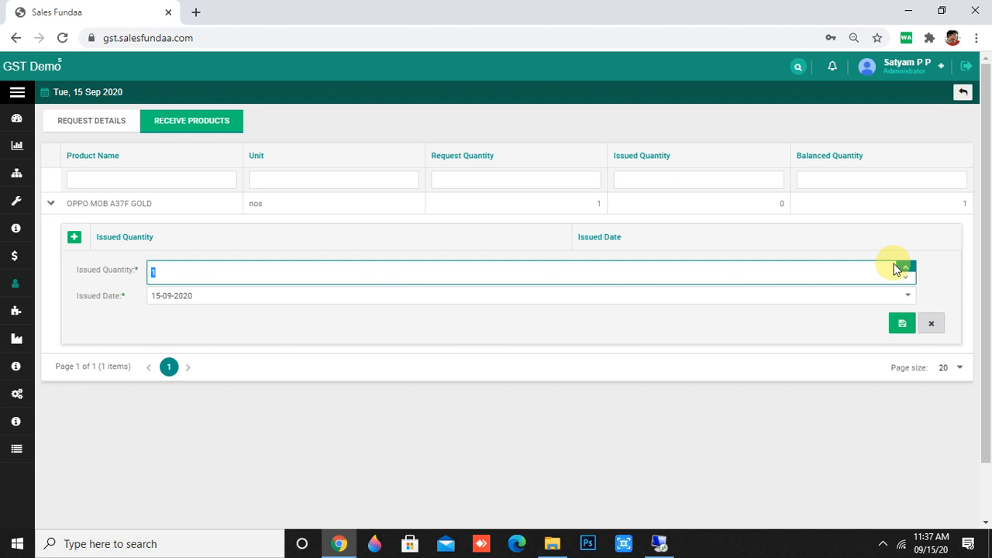
{"action": "left_click", "coordinate": [901, 325]}
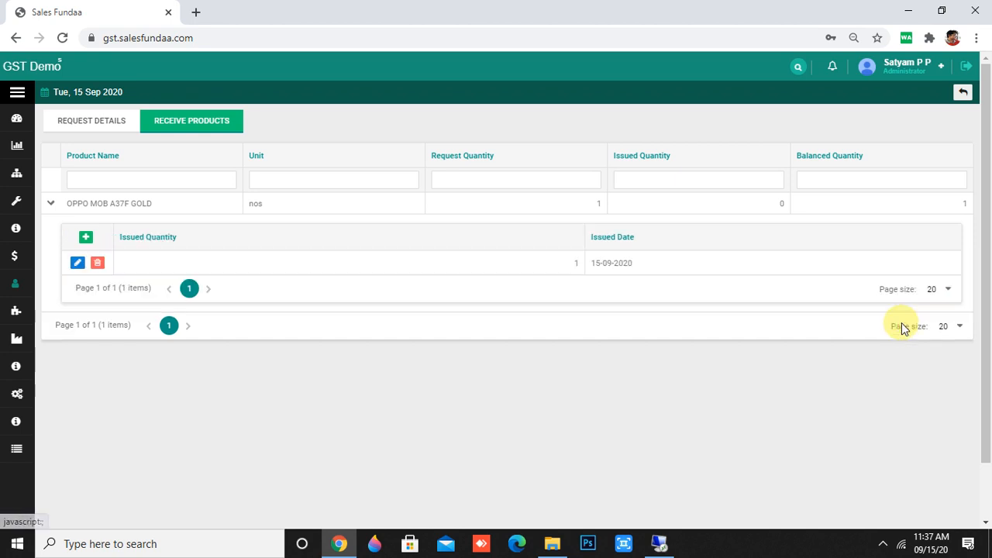
{"action": "scroll", "coordinate": [830, 315], "scroll_direction": "down", "scroll_amount": 1}
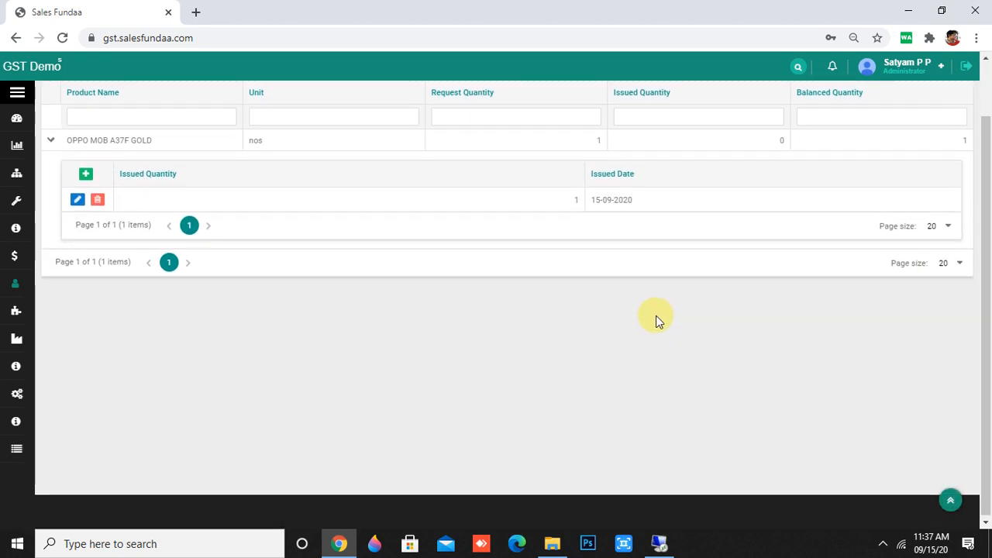
{"action": "scroll", "coordinate": [658, 318], "scroll_direction": "up", "scroll_amount": 1}
{"action": "mouse_move", "coordinate": [10, 491]}
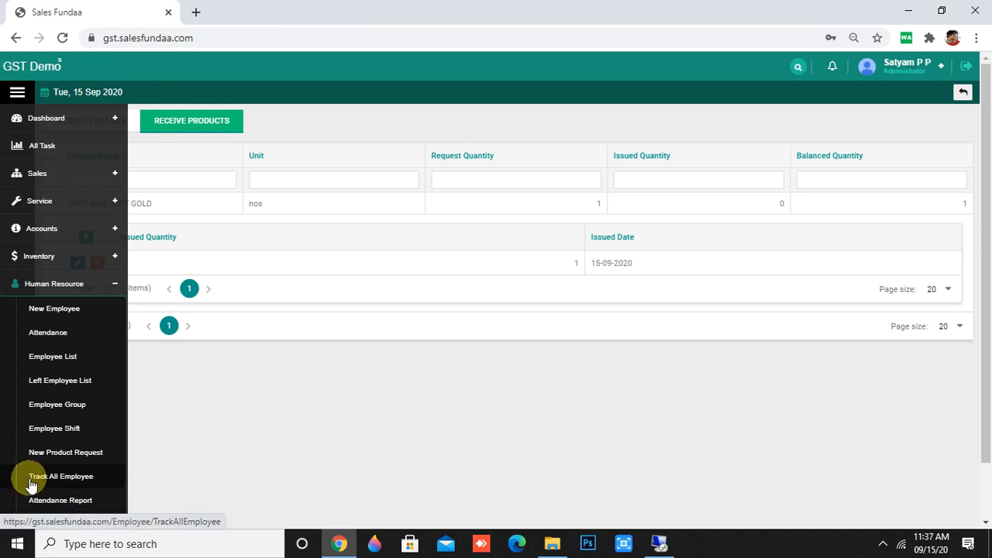
Open the Attendance Report under Human Resource.
{"action": "scroll", "coordinate": [31, 480], "scroll_direction": "down", "scroll_amount": 1}
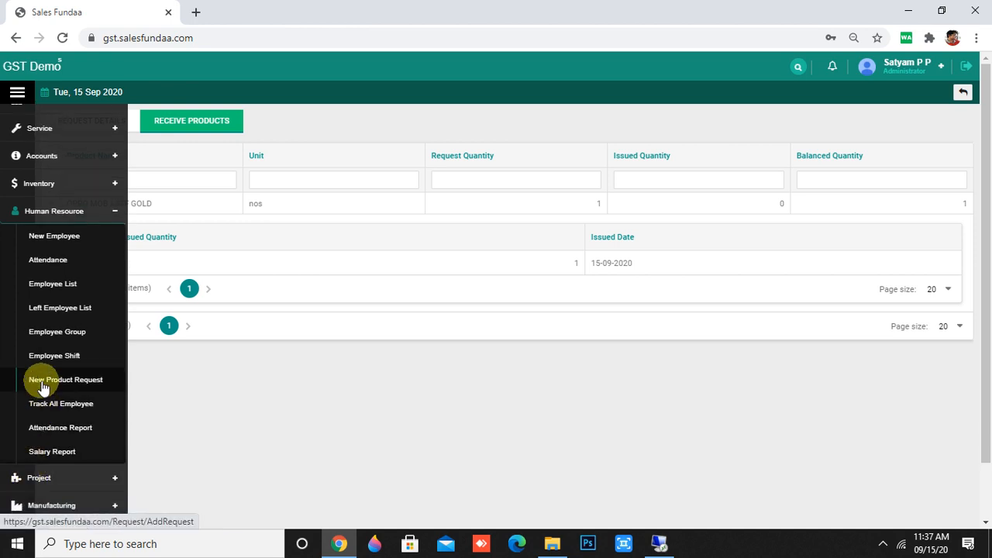
{"action": "left_click", "coordinate": [51, 431]}
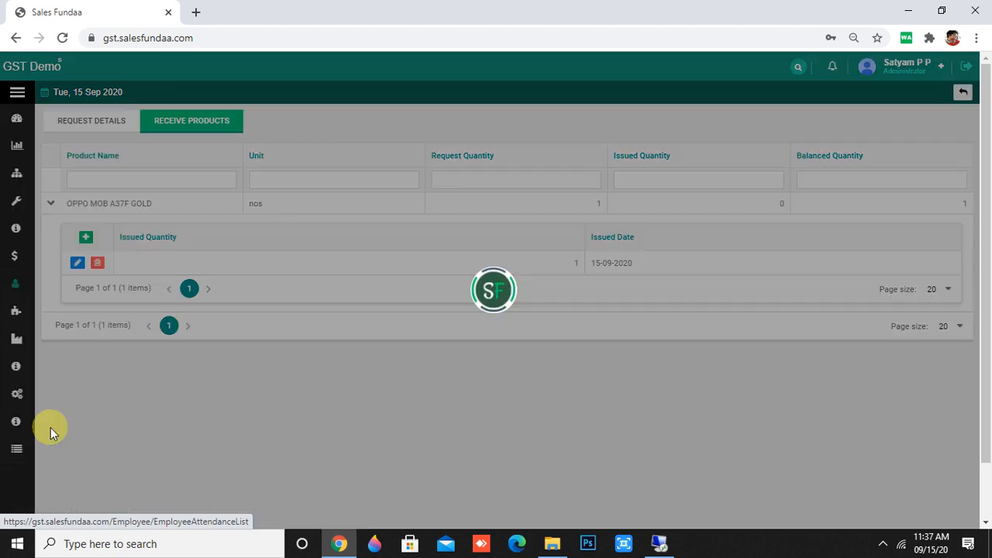
{"action": "scroll", "coordinate": [496, 264], "scroll_direction": "down", "scroll_amount": 3}
{"action": "scroll", "coordinate": [509, 290], "scroll_direction": "up", "scroll_amount": 3}
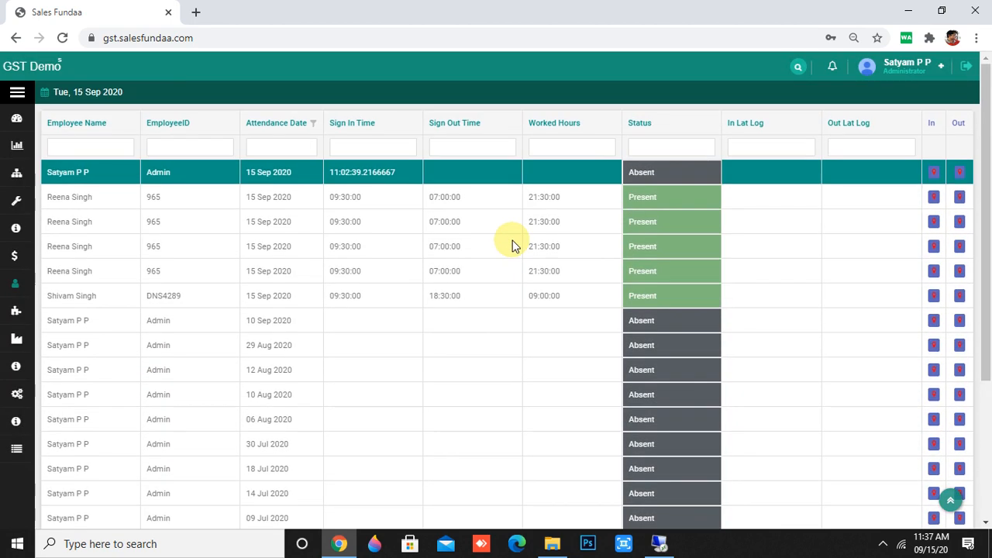
Filter attendance to Present status ('pr') and the chosen employee's name.
{"action": "left_click", "coordinate": [647, 148]}
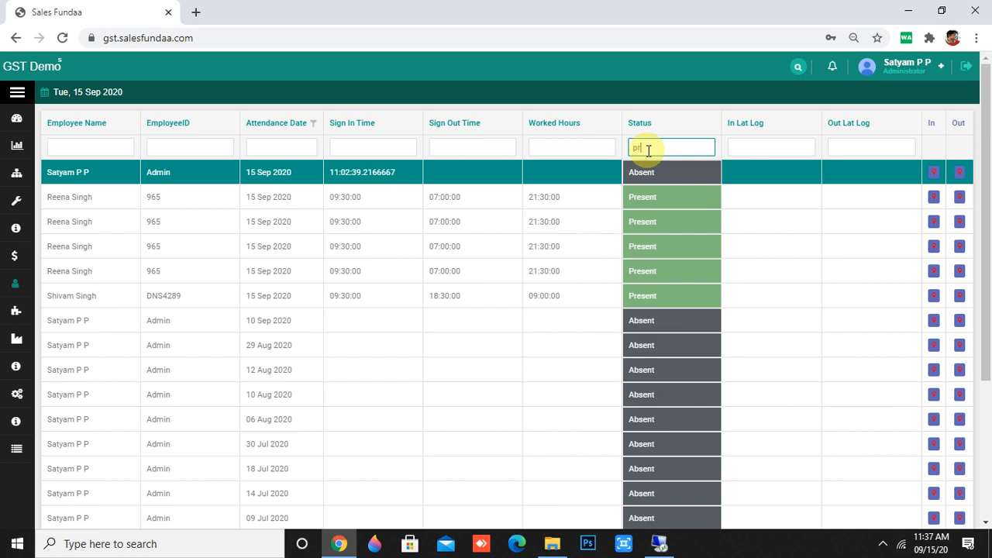
{"action": "type", "text": "pr"}
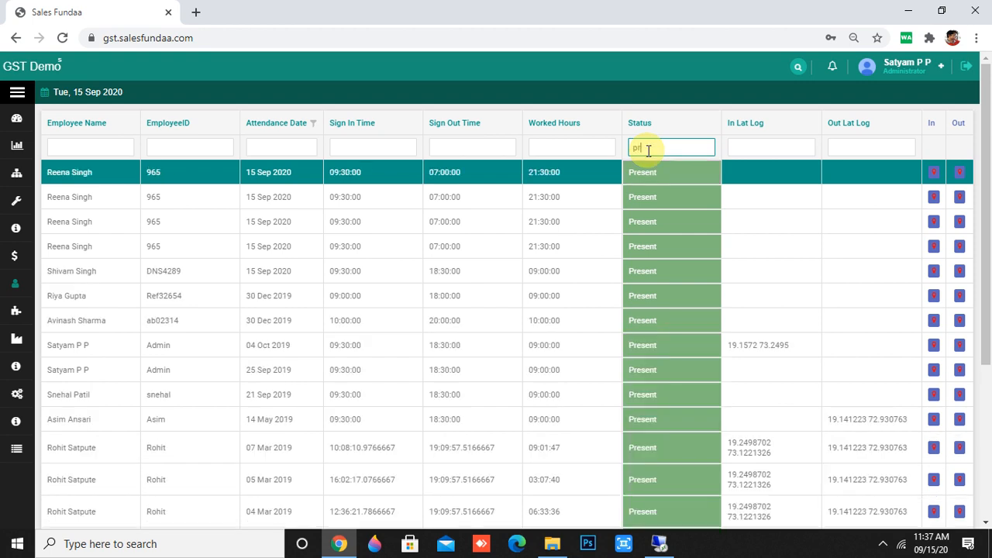
{"action": "left_click", "coordinate": [109, 147]}
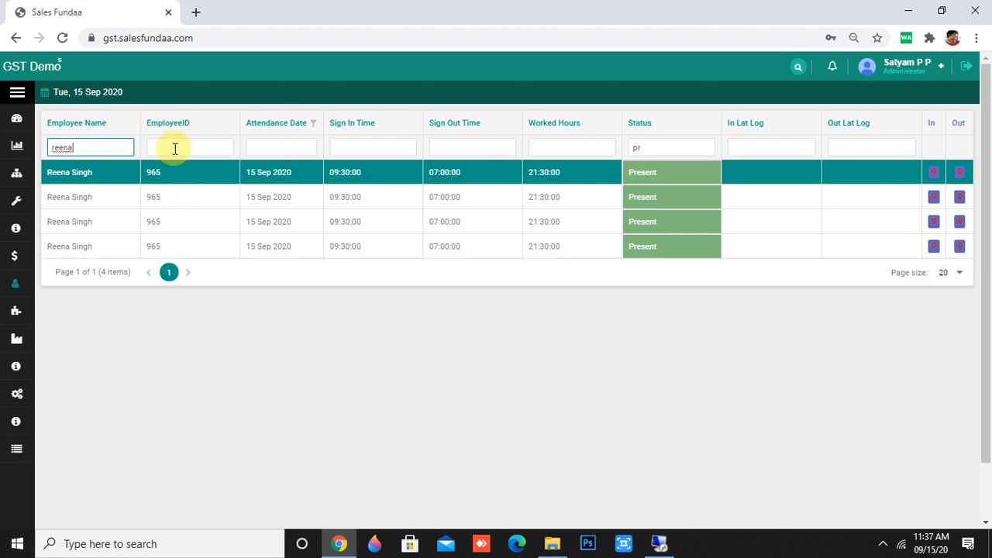
{"action": "left_click", "coordinate": [175, 149]}
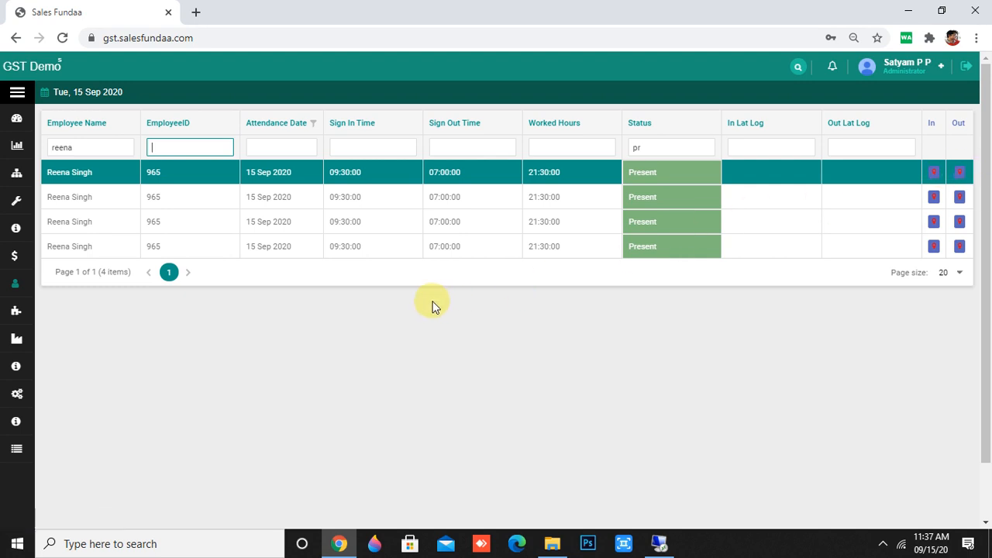
{"action": "scroll", "coordinate": [432, 305], "scroll_direction": "down", "scroll_amount": 1}
{"action": "scroll", "coordinate": [431, 305], "scroll_direction": "up", "scroll_amount": 1}
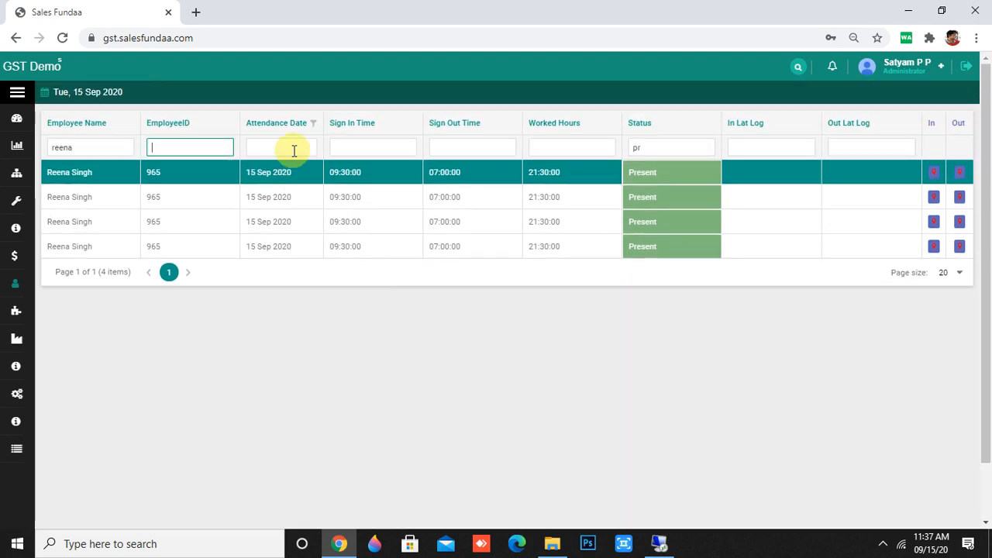
Open the attendance date filter and close it without applying a date.
{"action": "left_click", "coordinate": [312, 124]}
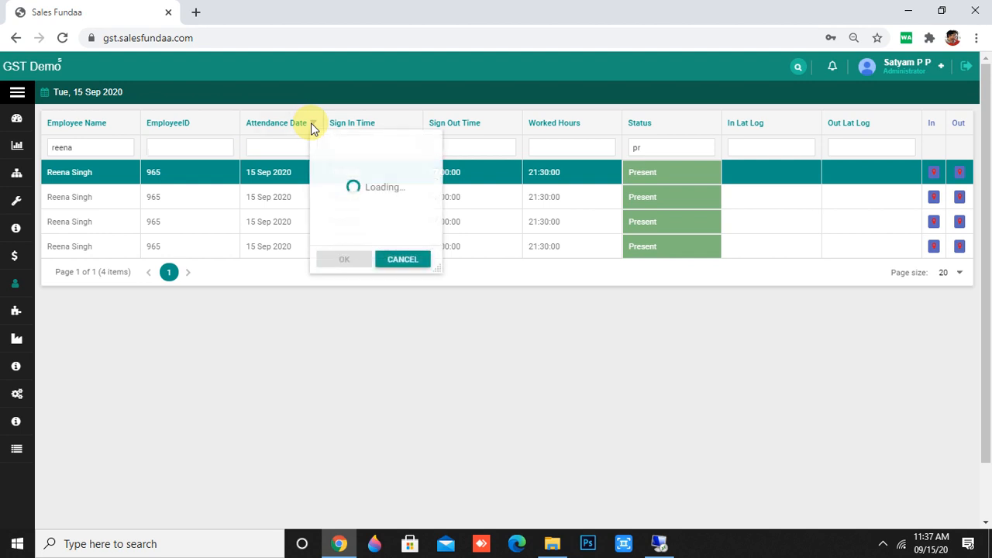
{"action": "scroll", "coordinate": [345, 219], "scroll_direction": "down", "scroll_amount": 3}
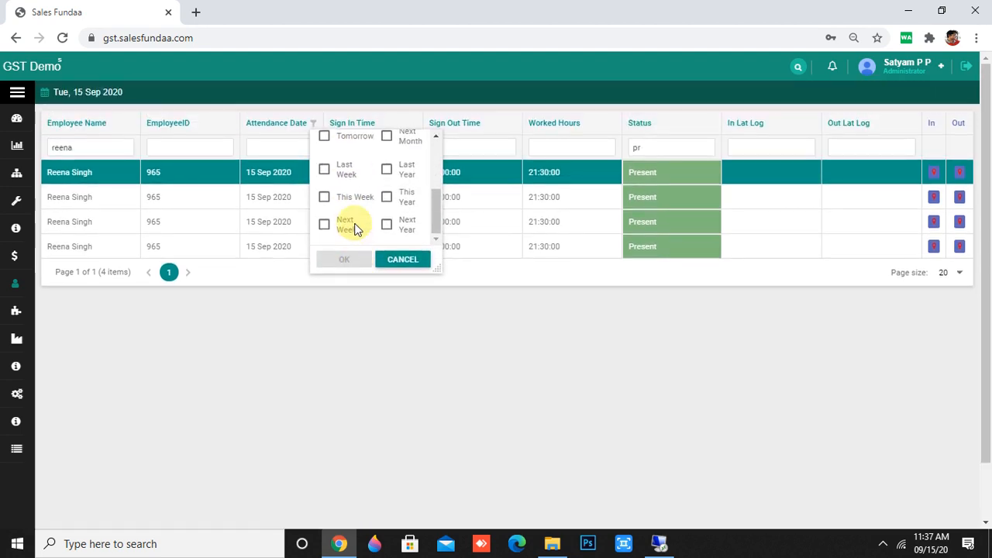
{"action": "left_click", "coordinate": [402, 262]}
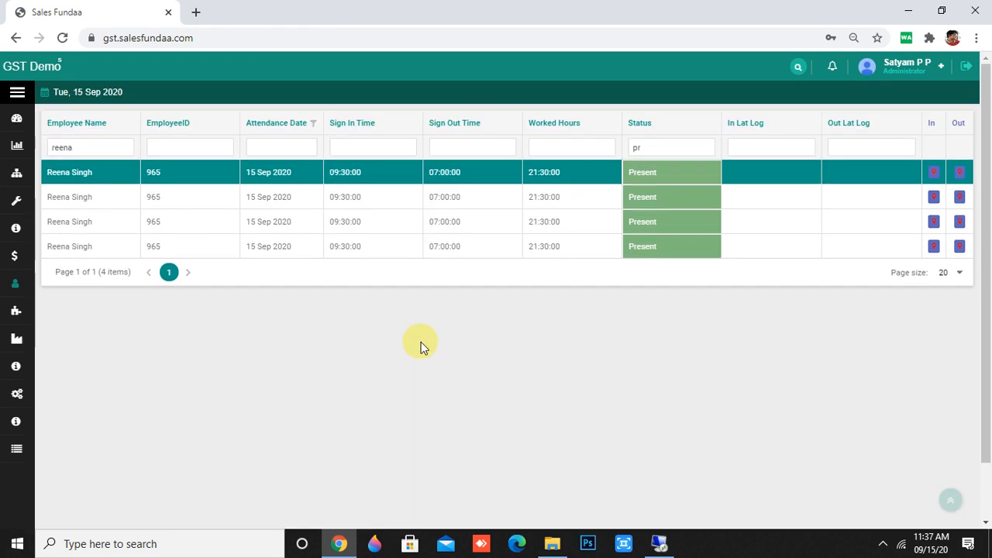
{"action": "mouse_move", "coordinate": [35, 454]}
{"action": "scroll", "coordinate": [39, 452], "scroll_direction": "down", "scroll_amount": 3}
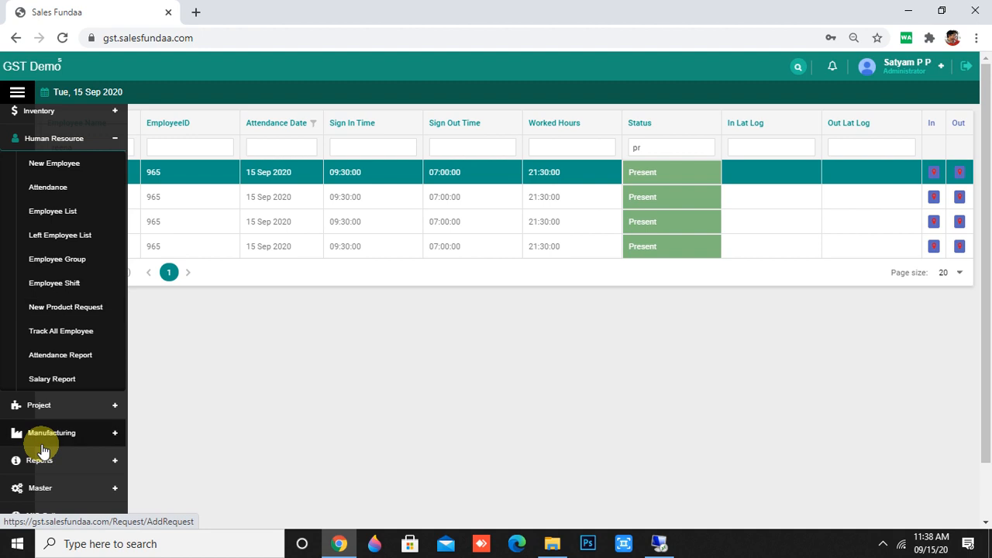
Open the Salary Report under Human Resource.
{"action": "left_click", "coordinate": [42, 380]}
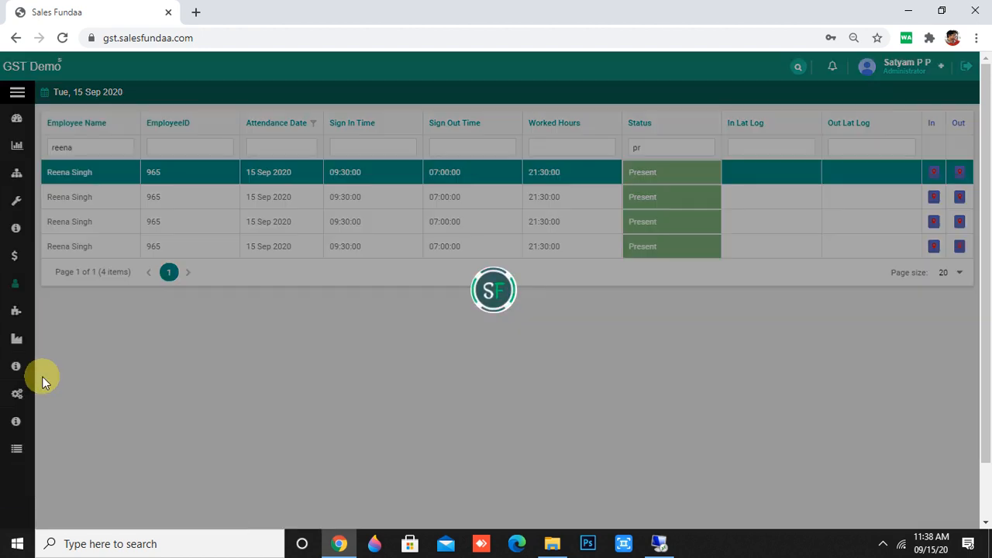
{"action": "scroll", "coordinate": [223, 387], "scroll_direction": "down", "scroll_amount": 1}
{"action": "scroll", "coordinate": [224, 387], "scroll_direction": "down", "scroll_amount": 4}
{"action": "scroll", "coordinate": [222, 391], "scroll_direction": "up", "scroll_amount": 4}
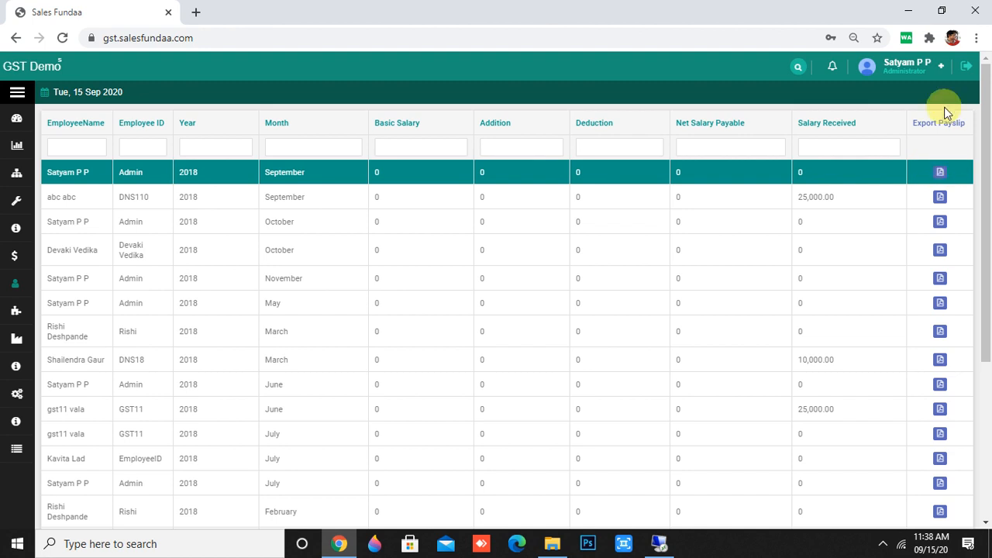
Open the Salary Received filter and leave it unapplied.
{"action": "left_click", "coordinate": [824, 146]}
{"action": "left_click", "coordinate": [485, 172]}
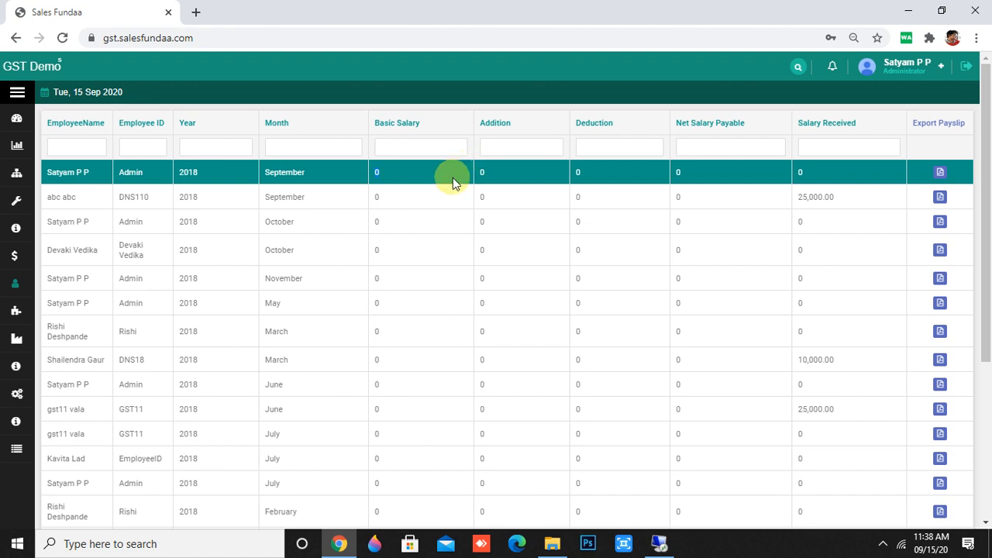
{"action": "scroll", "coordinate": [504, 277], "scroll_direction": "down", "scroll_amount": 3}
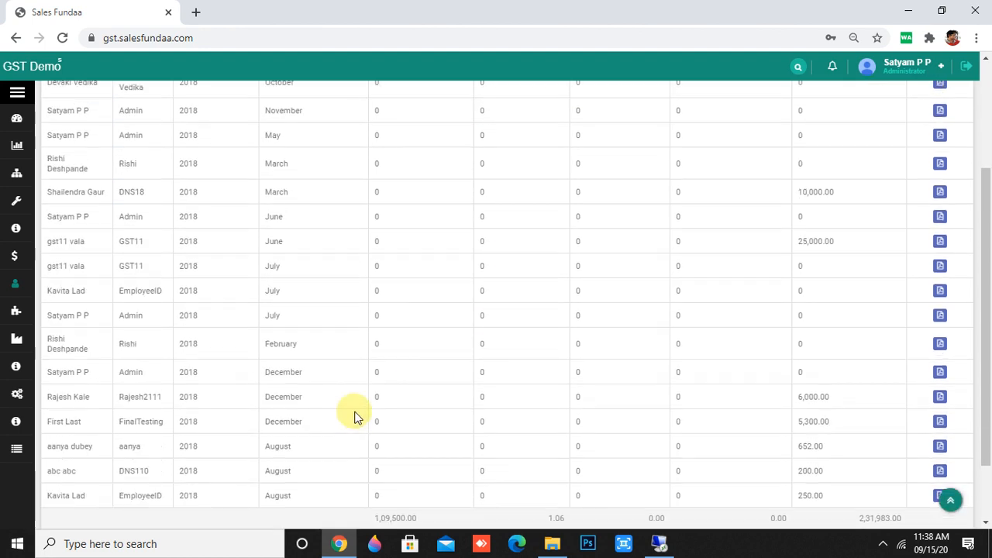
{"action": "scroll", "coordinate": [341, 406], "scroll_direction": "up", "scroll_amount": 5}
Scroll through the salary table to the totals and back to the top.
{"action": "mouse_move", "coordinate": [20, 401]}
{"action": "scroll", "coordinate": [19, 403], "scroll_direction": "down", "scroll_amount": 2}
{"action": "scroll", "coordinate": [19, 399], "scroll_direction": "up", "scroll_amount": 3}
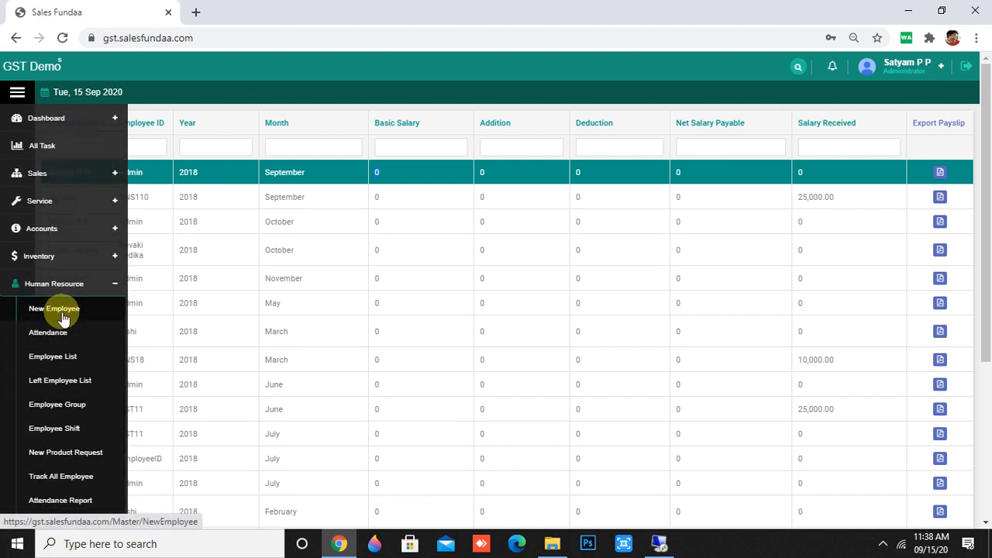
{"action": "scroll", "coordinate": [64, 319], "scroll_direction": "down", "scroll_amount": 2}
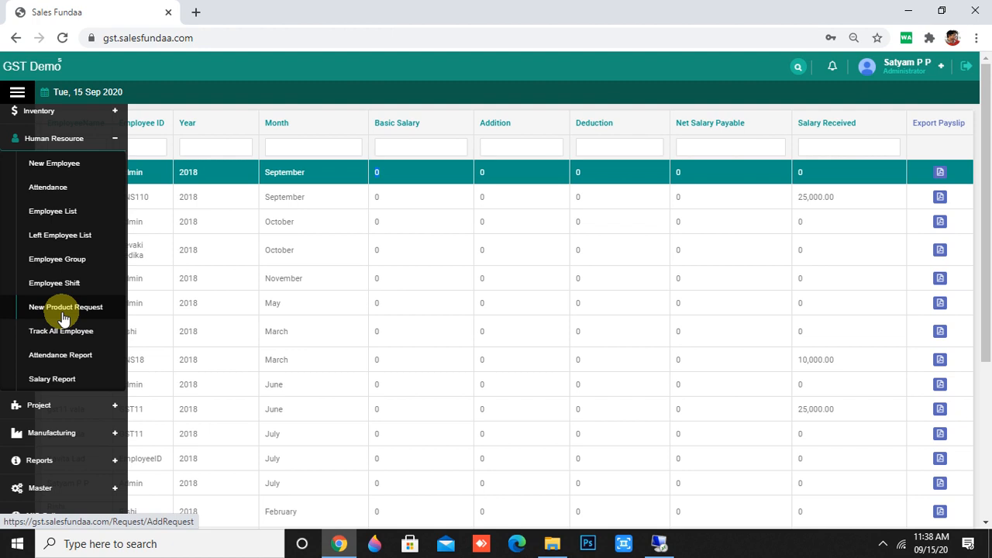
{"action": "scroll", "coordinate": [64, 320], "scroll_direction": "down", "scroll_amount": 1}
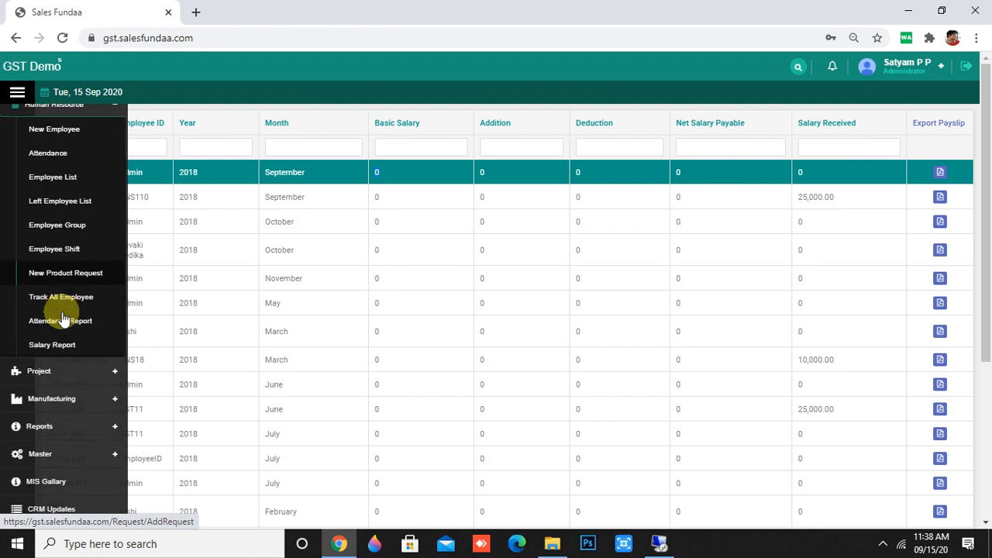
{"action": "scroll", "coordinate": [65, 316], "scroll_direction": "up", "scroll_amount": 2}
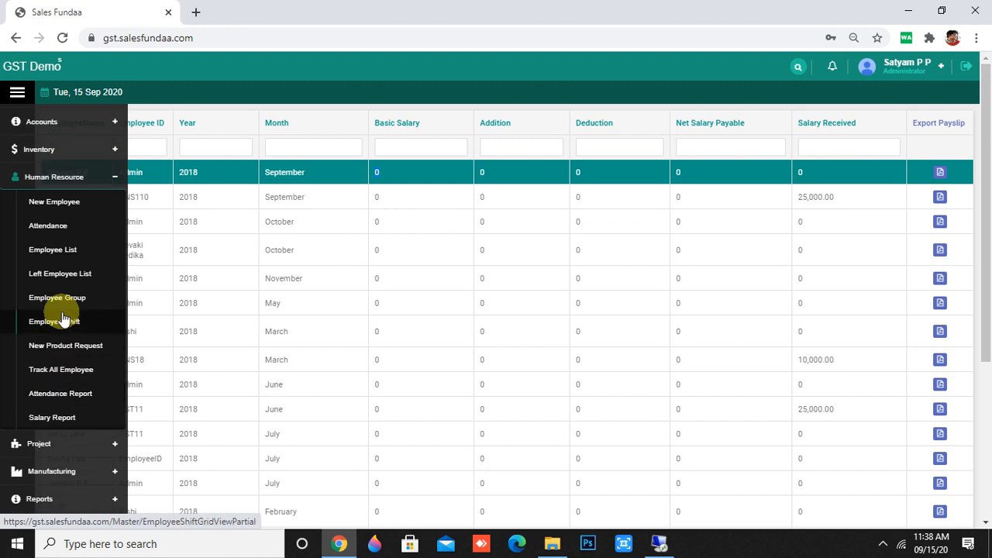
{"action": "scroll", "coordinate": [100, 334], "scroll_direction": "down", "scroll_amount": 2}
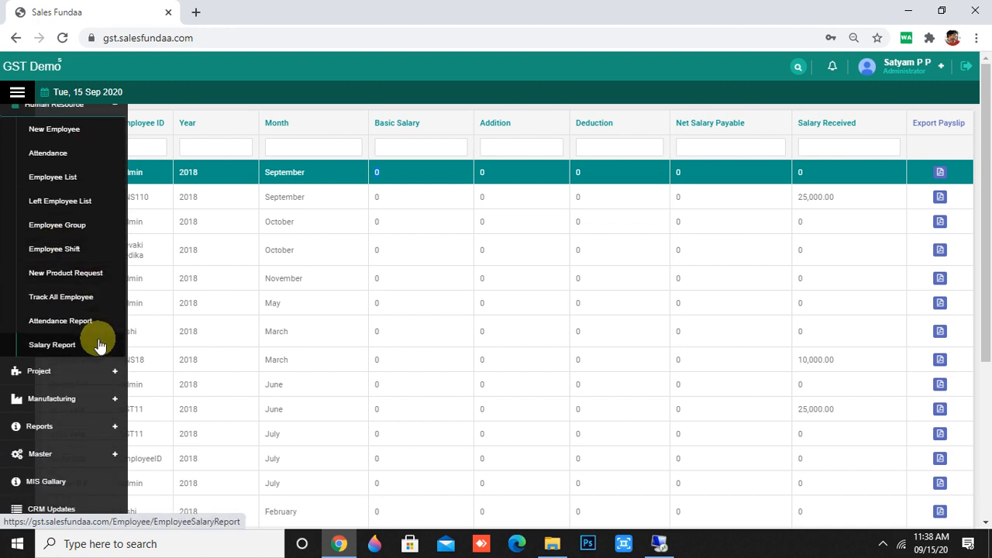
{"action": "scroll", "coordinate": [100, 345], "scroll_direction": "up", "scroll_amount": 4}
{"action": "scroll", "coordinate": [100, 346], "scroll_direction": "down", "scroll_amount": 4}
{"action": "scroll", "coordinate": [100, 345], "scroll_direction": "up", "scroll_amount": 2}
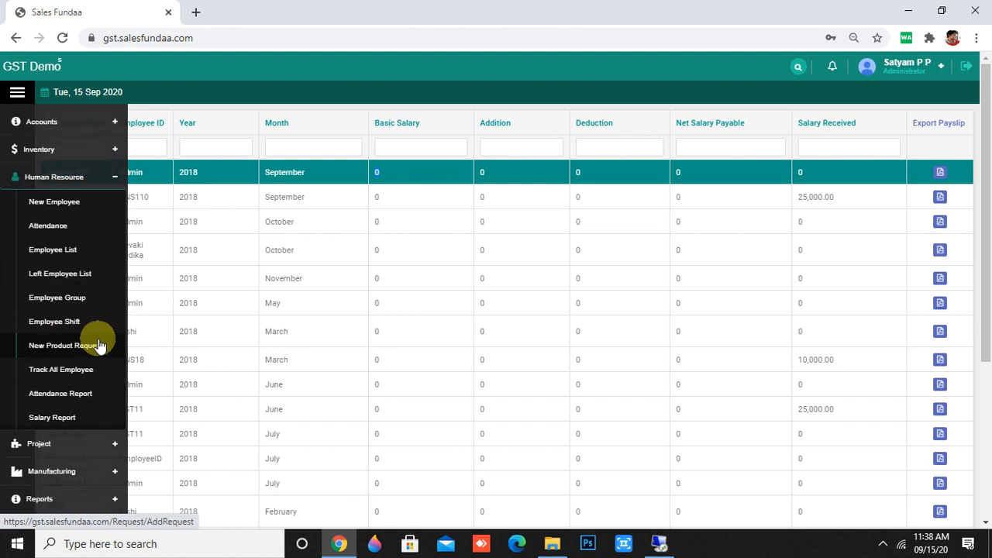
Open the profile dropdown under the user name at the top right to reach Logout.
{"action": "left_click", "coordinate": [880, 545]}
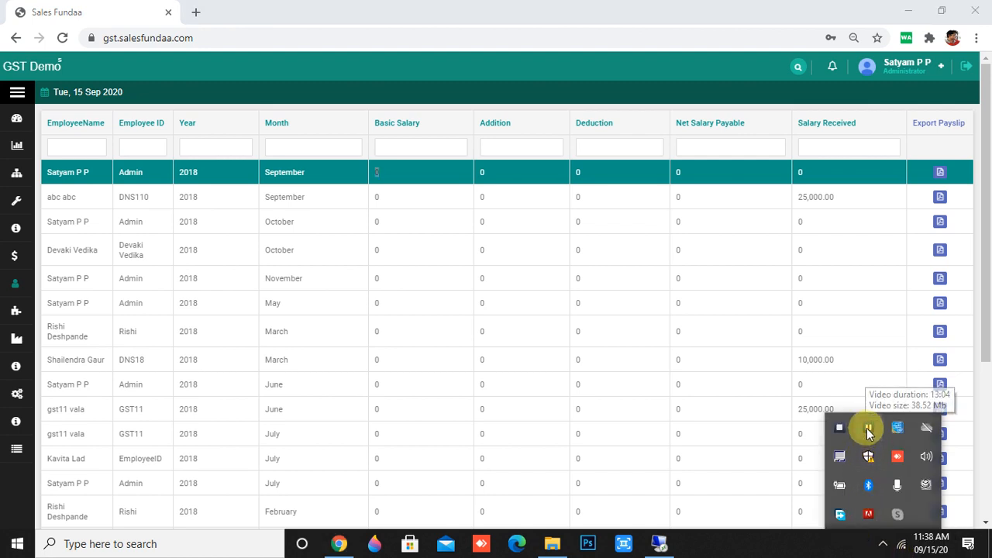
{"action": "left_click", "coordinate": [874, 85]}
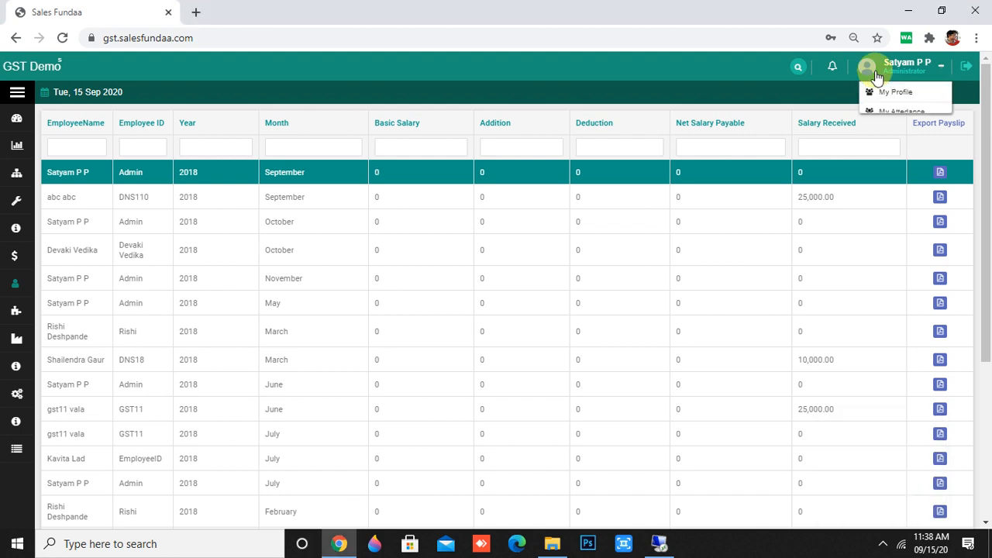